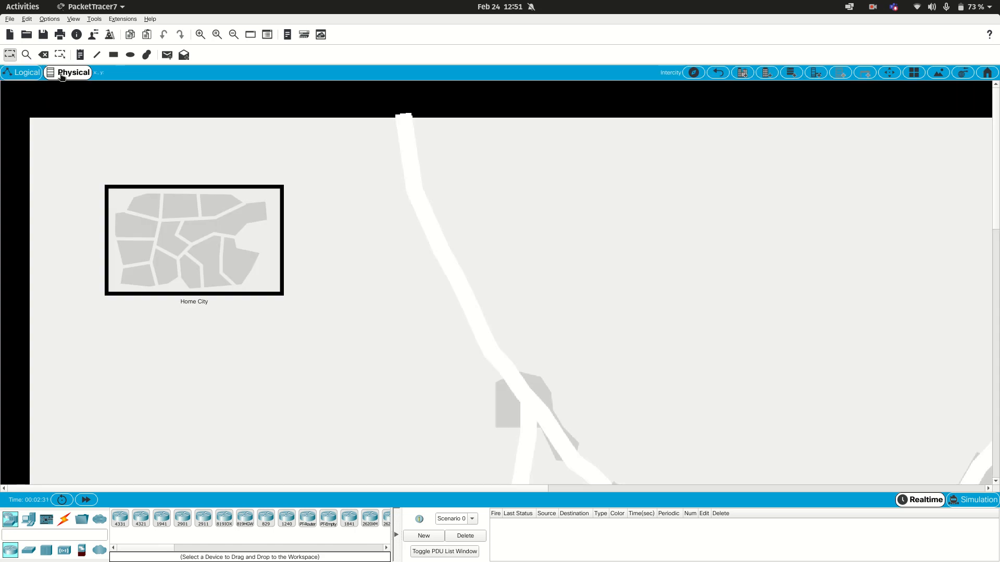
Step: Look over the Logical and Physical workspaces and Simulation mode, returning to the Logical workspace in Realtime mode
{"action": "left_click", "coordinate": [38, 69]}
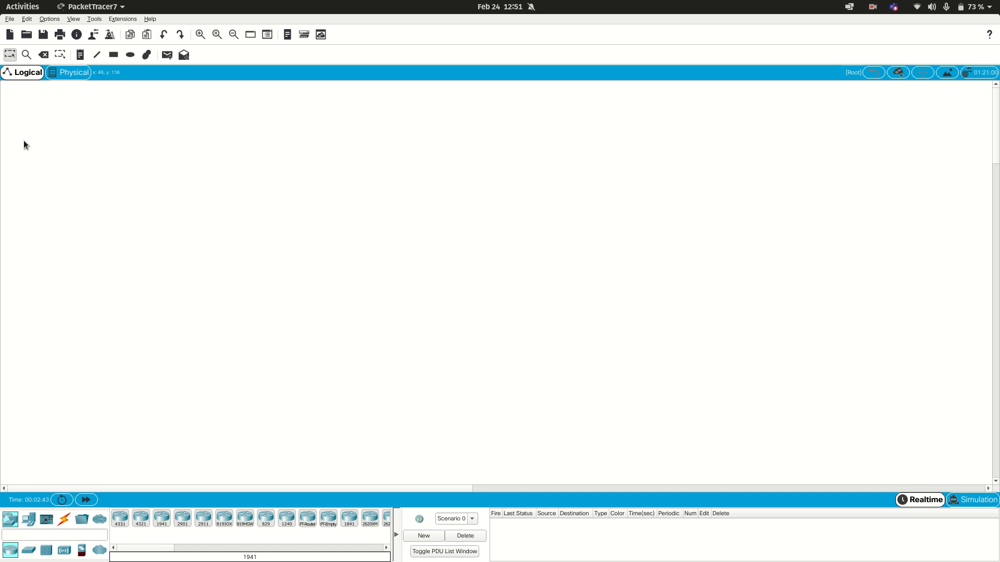
{"action": "left_click", "coordinate": [76, 78]}
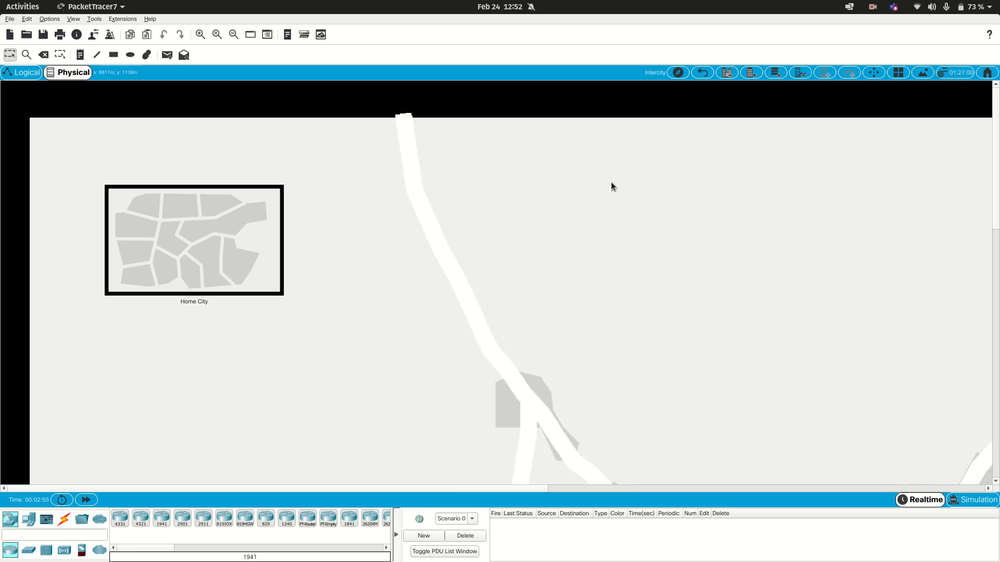
{"action": "left_click", "coordinate": [22, 72]}
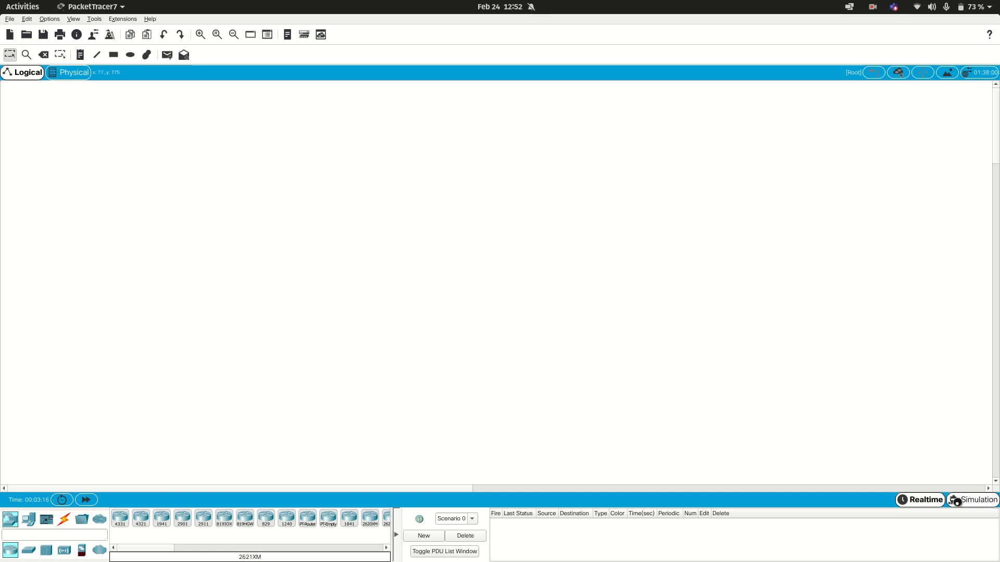
{"action": "left_click", "coordinate": [959, 504]}
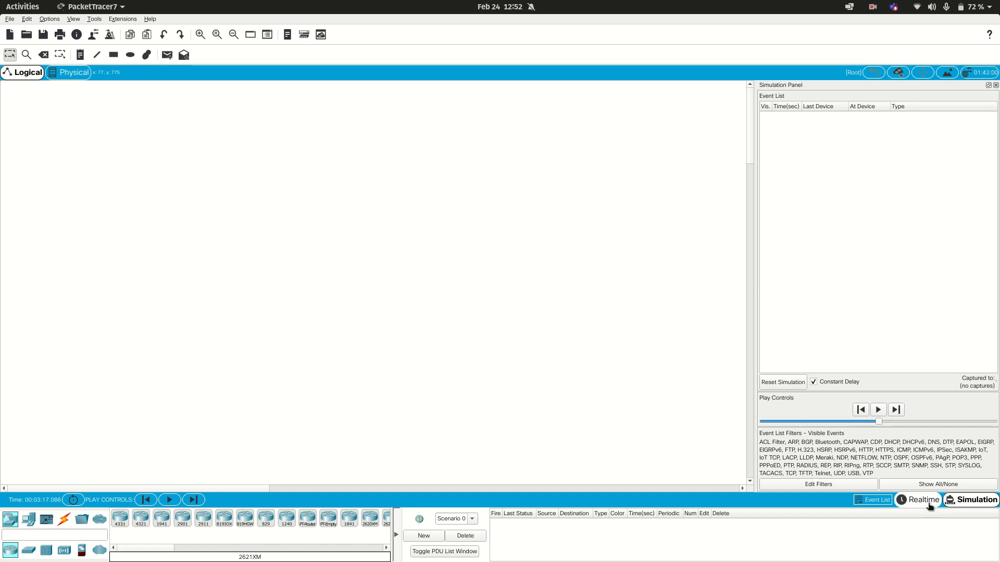
{"action": "left_click", "coordinate": [930, 501]}
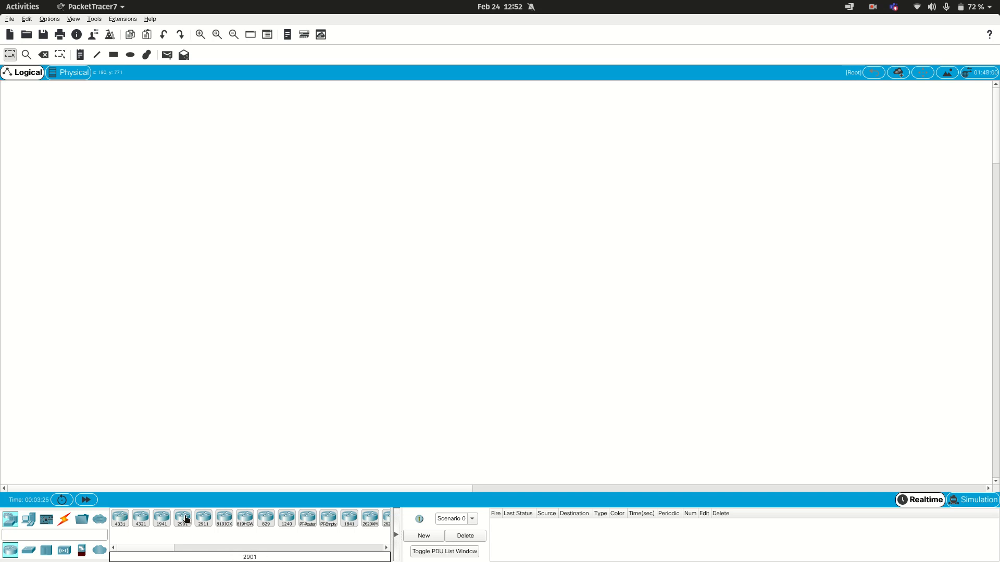
Step: Place a 2901 router, a 2960 switch and a PC side by side in the logical workspace
{"action": "left_click_drag", "start_coordinate": [184, 524], "coordinate": [131, 281]}
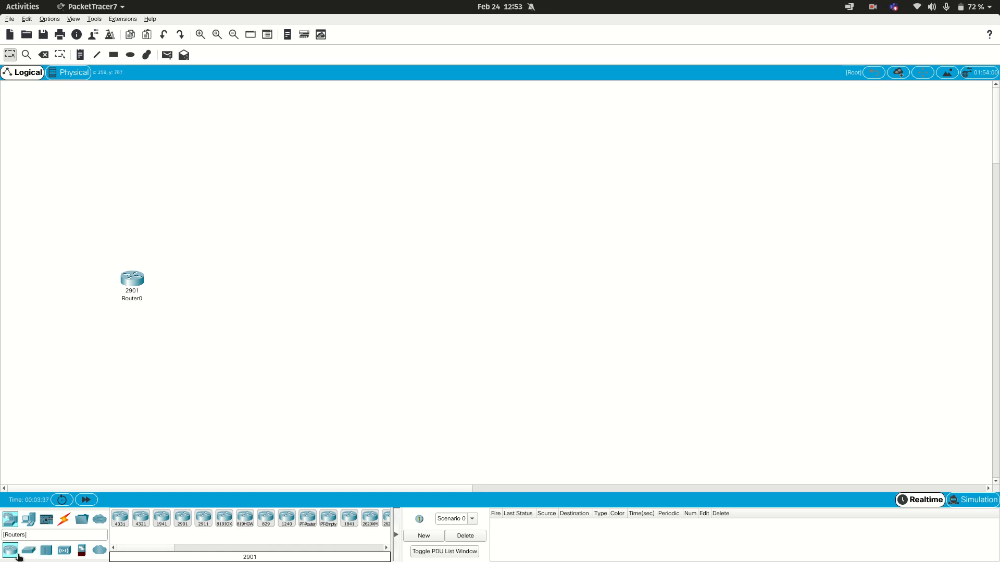
{"action": "left_click", "coordinate": [28, 550]}
{"action": "left_click_drag", "start_coordinate": [120, 520], "coordinate": [218, 281]}
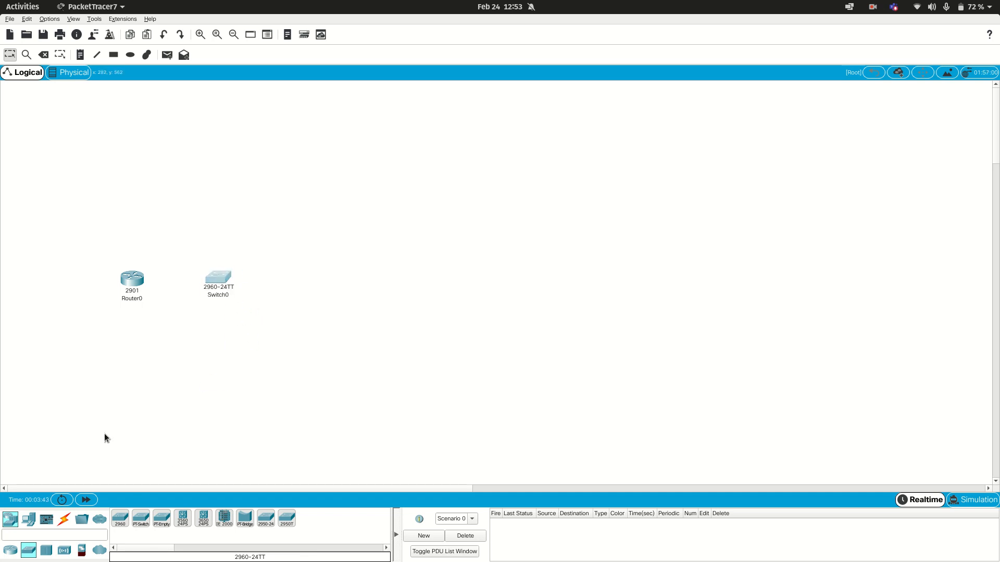
{"action": "left_click", "coordinate": [28, 521]}
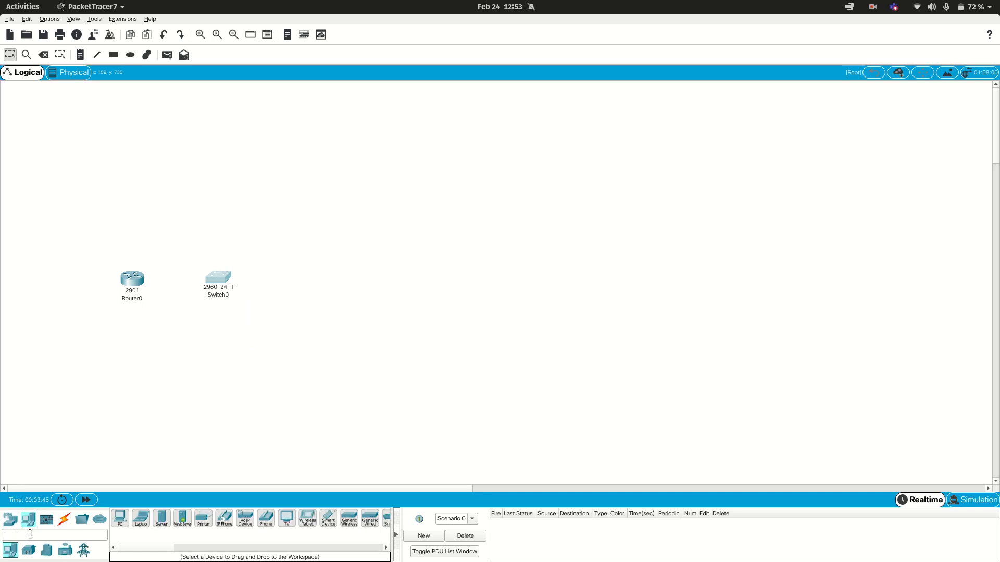
{"action": "left_click_drag", "start_coordinate": [120, 521], "coordinate": [300, 283]}
{"action": "left_click", "coordinate": [295, 280]}
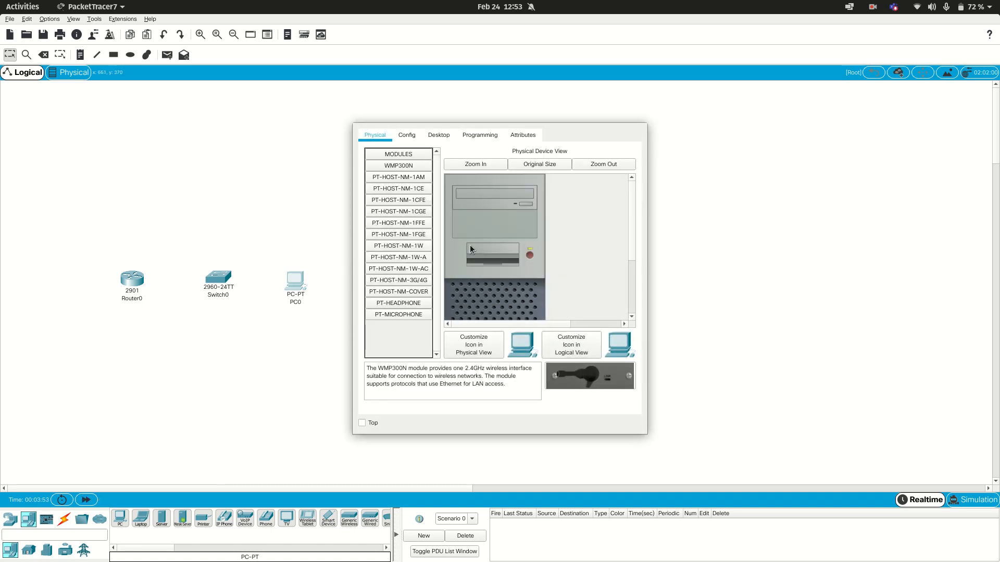
{"action": "key", "text": "Escape"}
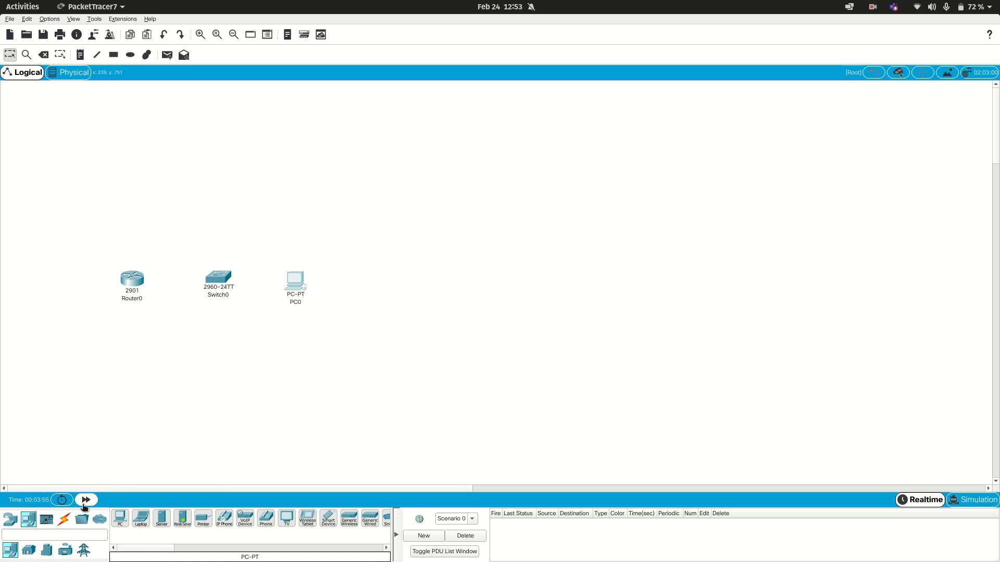
Step: Connect the router's GigabitEthernet0/0 to the switch's GigabitEthernet0/1 with a copper straight-through cable
{"action": "left_click", "coordinate": [64, 519]}
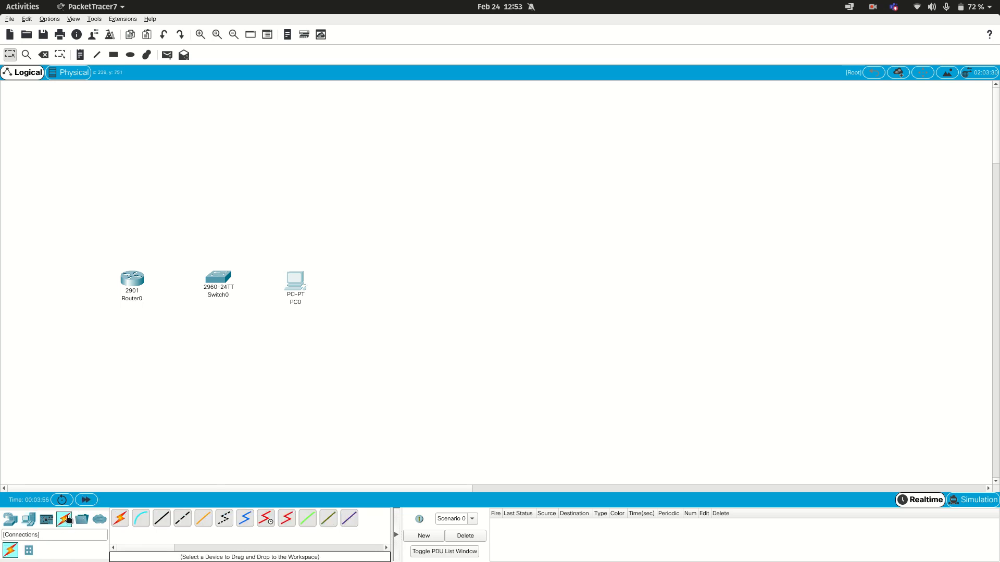
{"action": "left_click", "coordinate": [157, 518]}
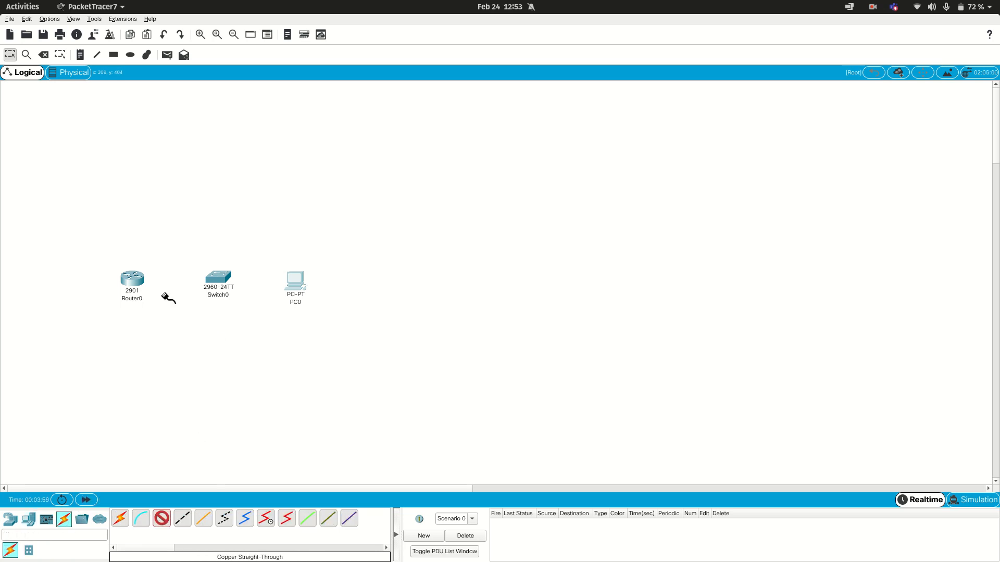
{"action": "left_click", "coordinate": [134, 276]}
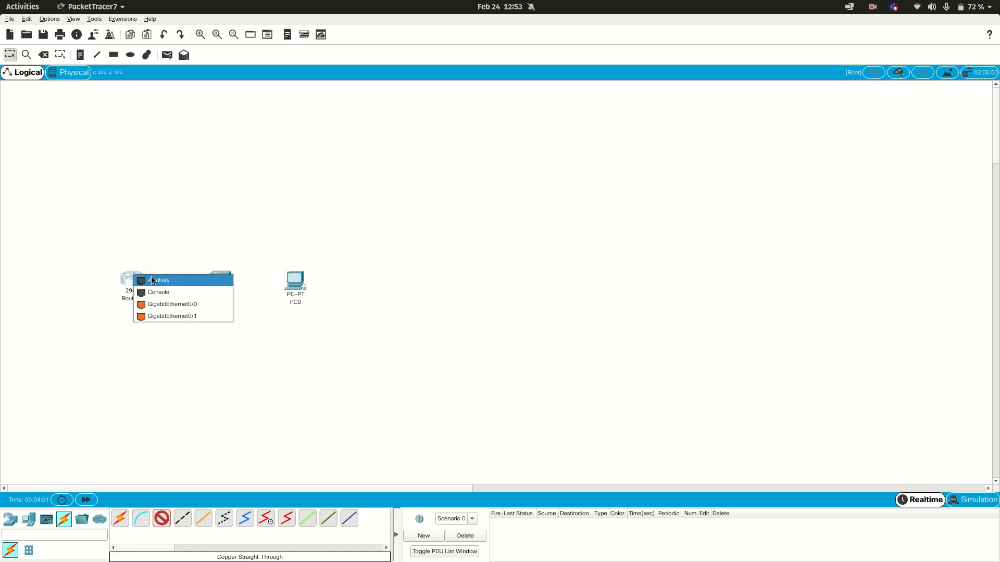
{"action": "left_click", "coordinate": [163, 304]}
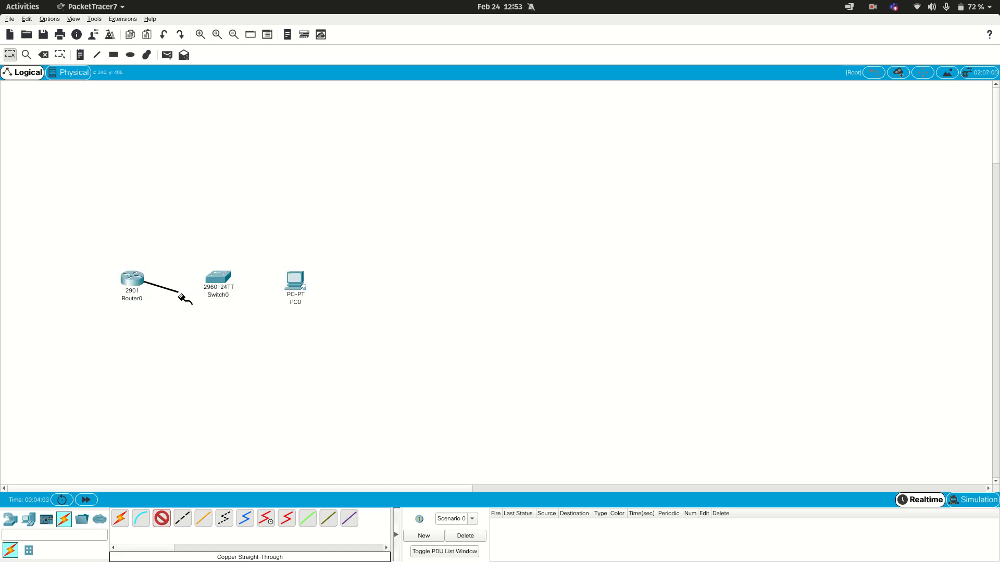
{"action": "left_click", "coordinate": [224, 281]}
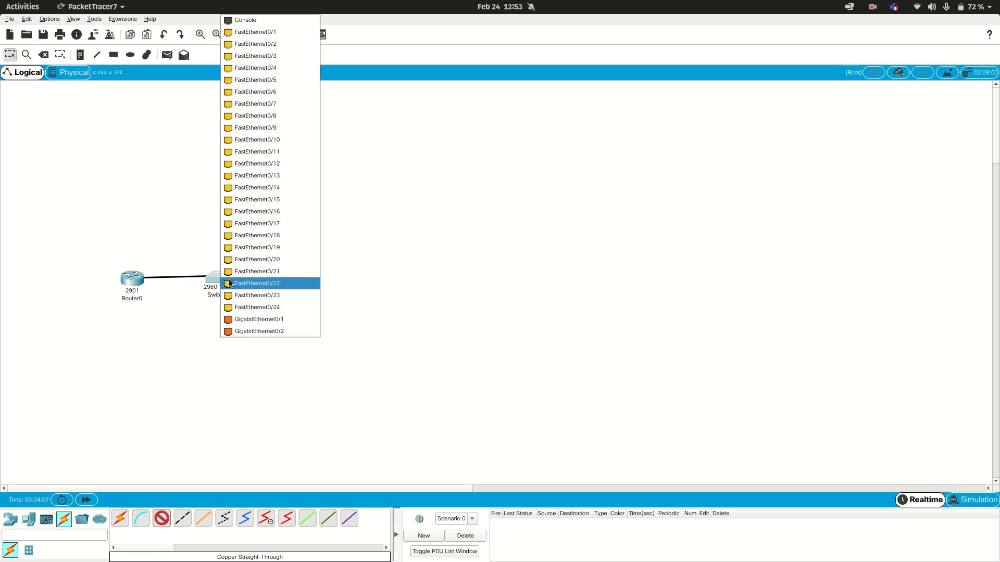
{"action": "left_click", "coordinate": [244, 318]}
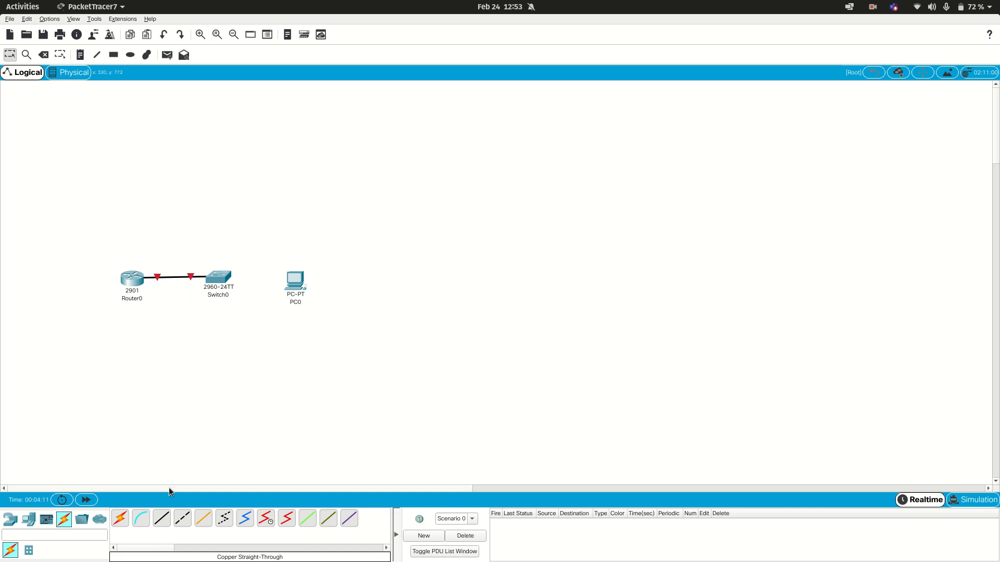
Step: Connect the PC to the switch with a copper straight-through cable
{"action": "left_click", "coordinate": [161, 517]}
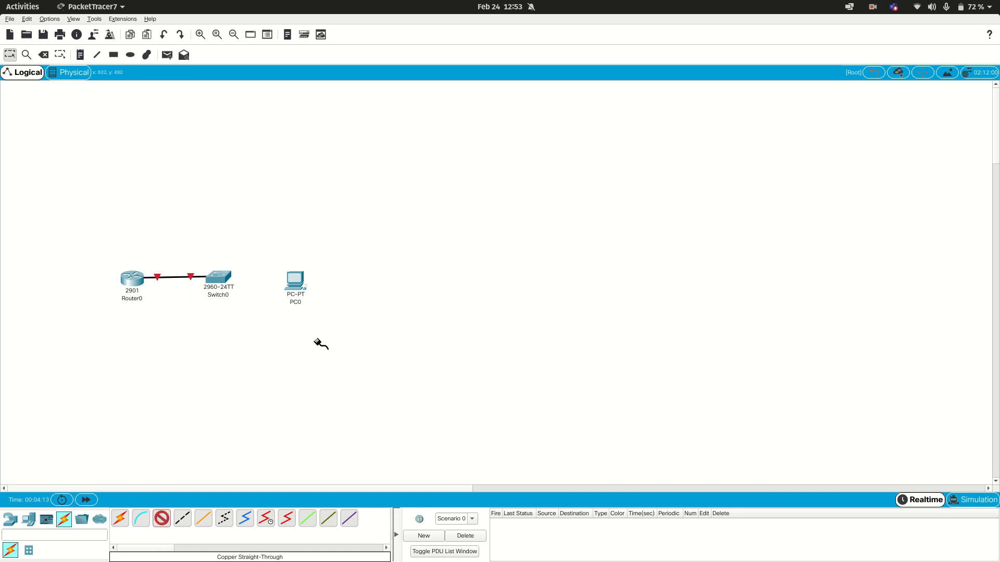
{"action": "left_click", "coordinate": [293, 279]}
{"action": "left_click", "coordinate": [302, 316]}
{"action": "left_click", "coordinate": [221, 279]}
{"action": "left_click", "coordinate": [283, 29]}
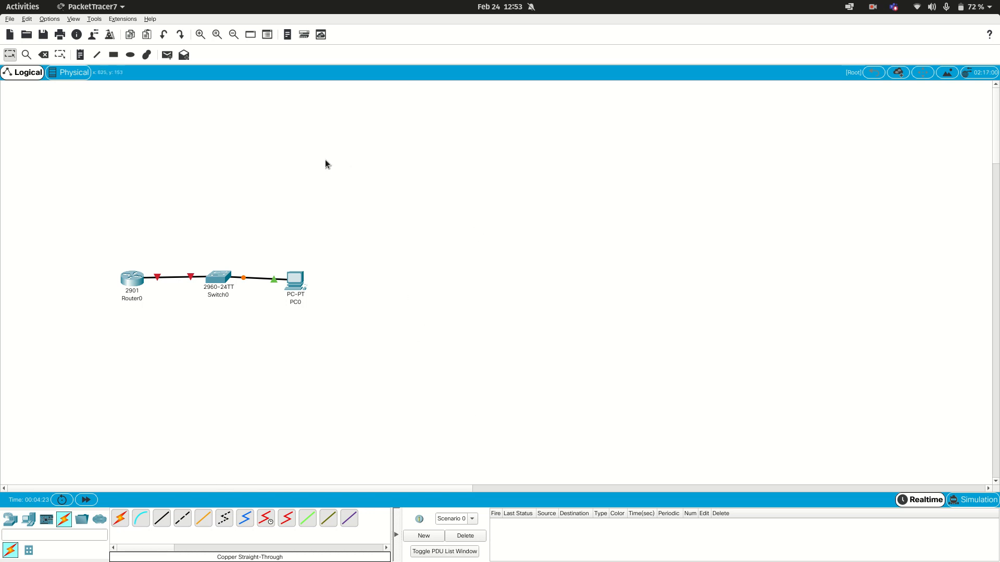
{"action": "mouse_move", "coordinate": [150, 283]}
Step: Place a second PC below the router and try to start a console cable from it
{"action": "left_click", "coordinate": [28, 519]}
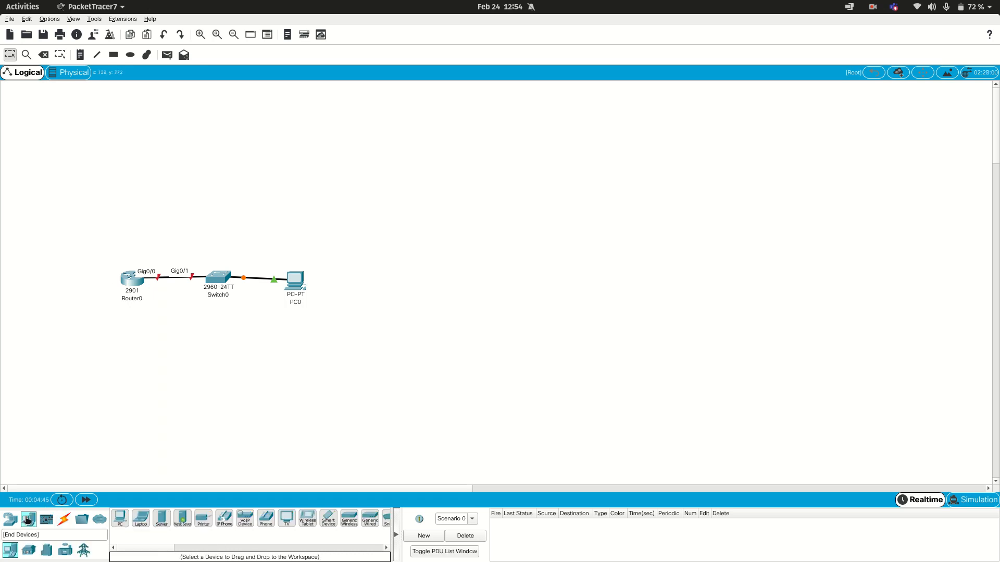
{"action": "left_click_drag", "start_coordinate": [118, 522], "coordinate": [42, 388]}
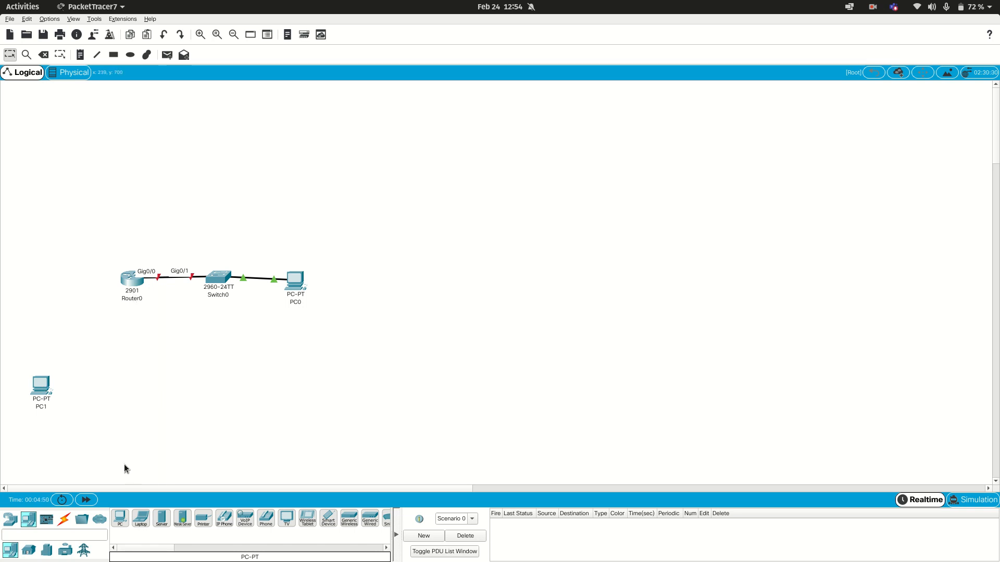
{"action": "left_click", "coordinate": [63, 519]}
{"action": "left_click", "coordinate": [141, 519]}
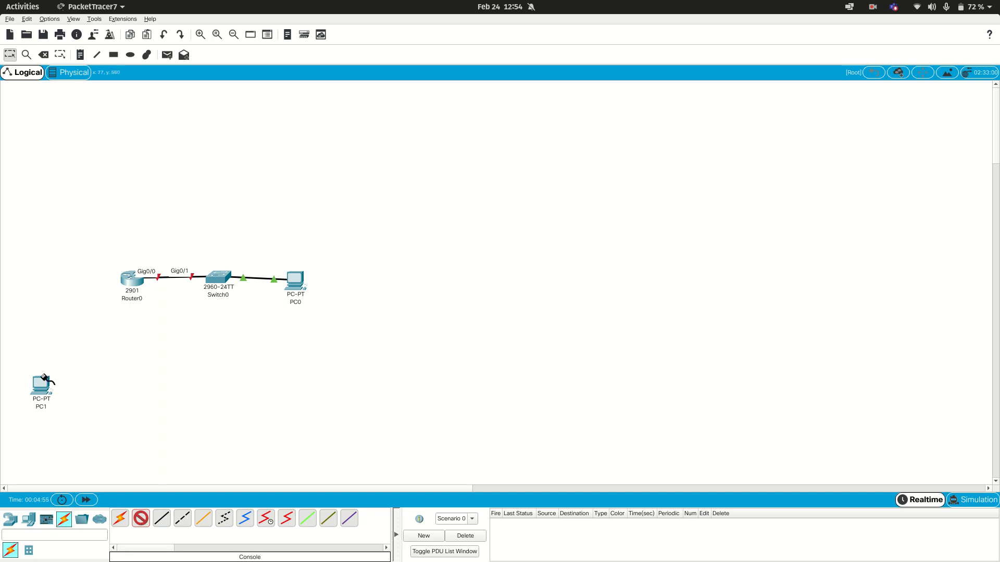
{"action": "left_click", "coordinate": [35, 376]}
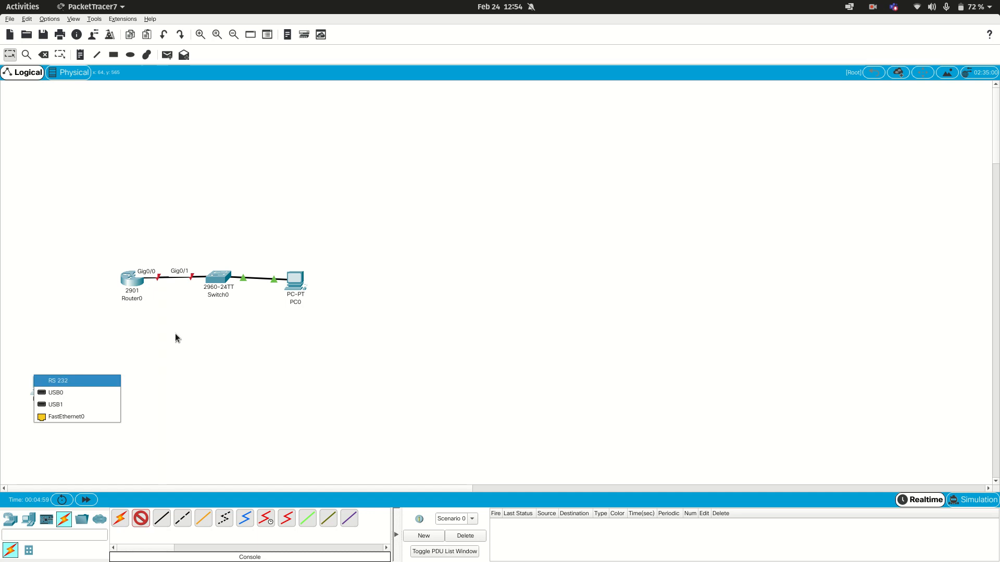
{"action": "left_click", "coordinate": [139, 353]}
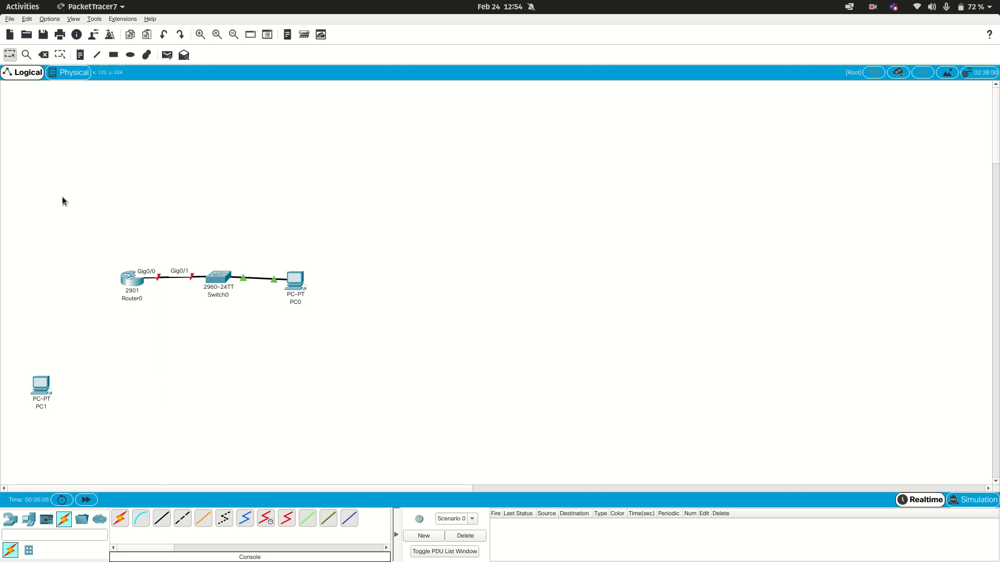
Step: Delete the second PC below the router and return to the selection tool
{"action": "left_click_drag", "start_coordinate": [67, 350], "coordinate": [1, 427]}
{"action": "key", "text": "Delete"}
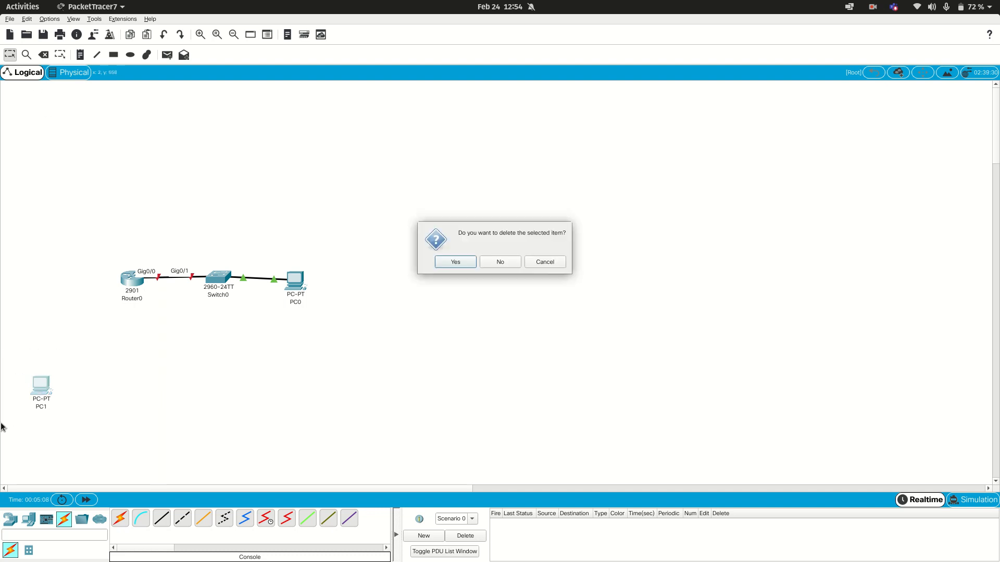
{"action": "left_click", "coordinate": [462, 262]}
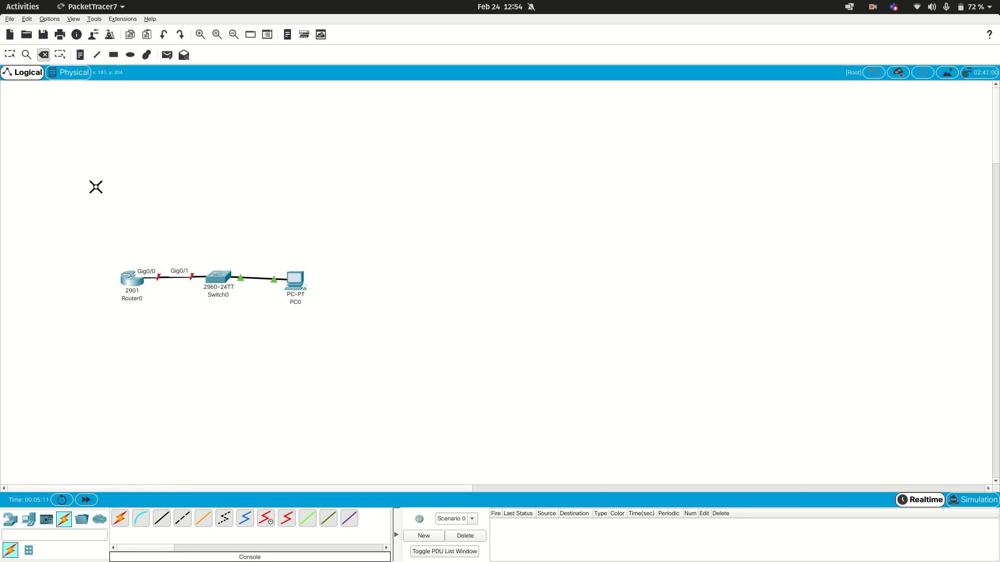
{"action": "left_click", "coordinate": [10, 55]}
Step: Open the router's command line interface and decline the initial configuration dialog with no
{"action": "left_click", "coordinate": [140, 284]}
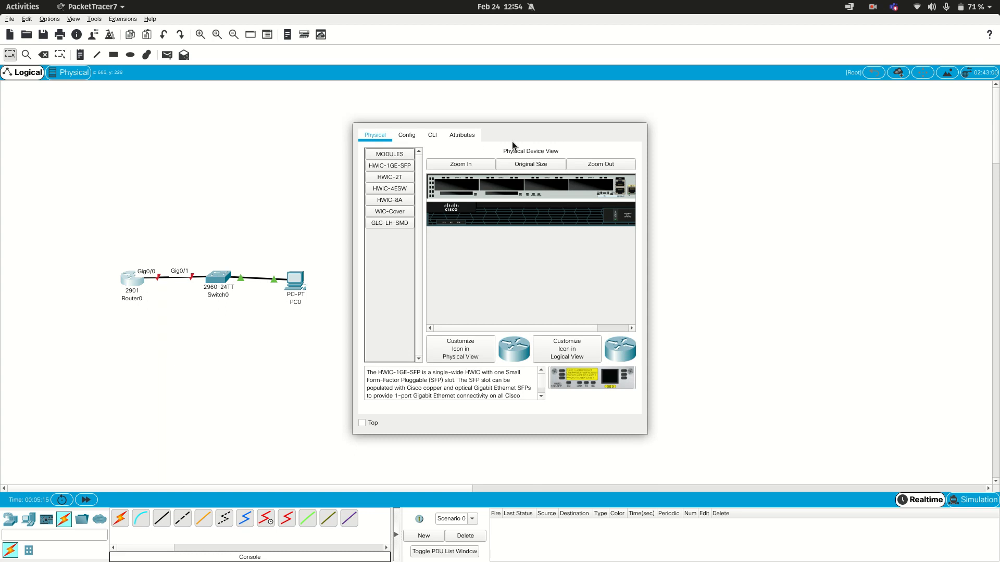
{"action": "left_click", "coordinate": [435, 135]}
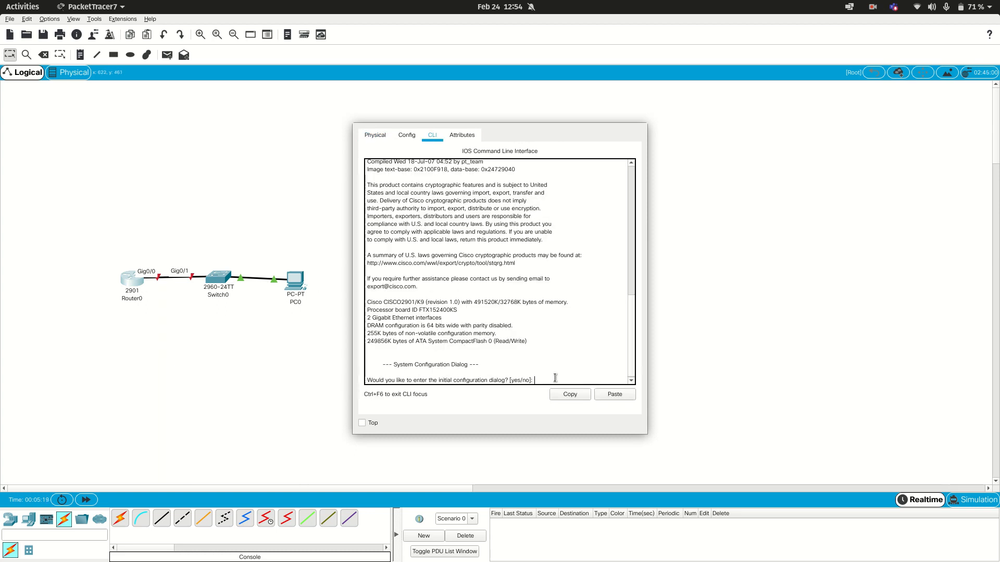
{"action": "key", "text": "Return"}
{"action": "key", "text": "Return"}
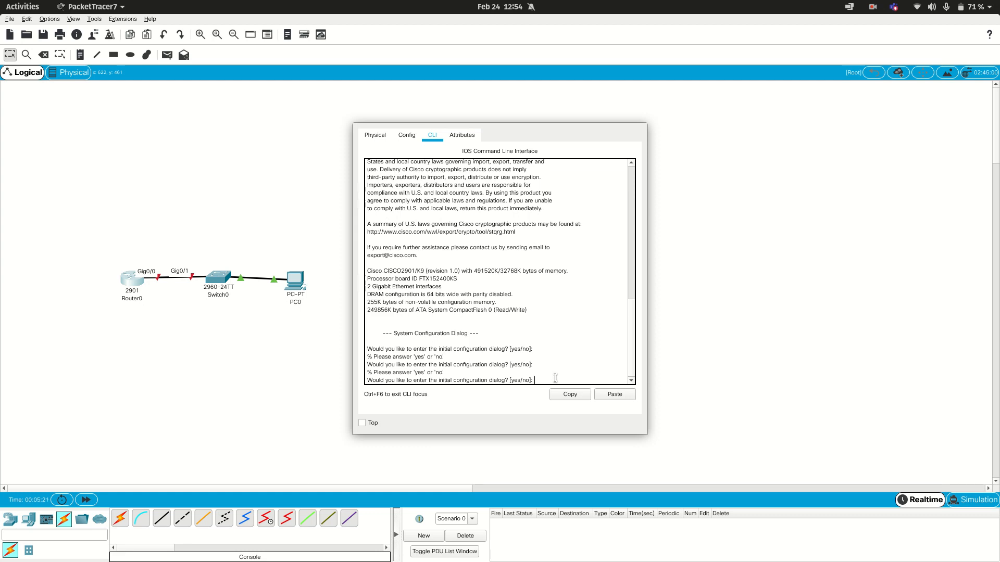
{"action": "type", "text": "no"}
{"action": "key", "text": "Return"}
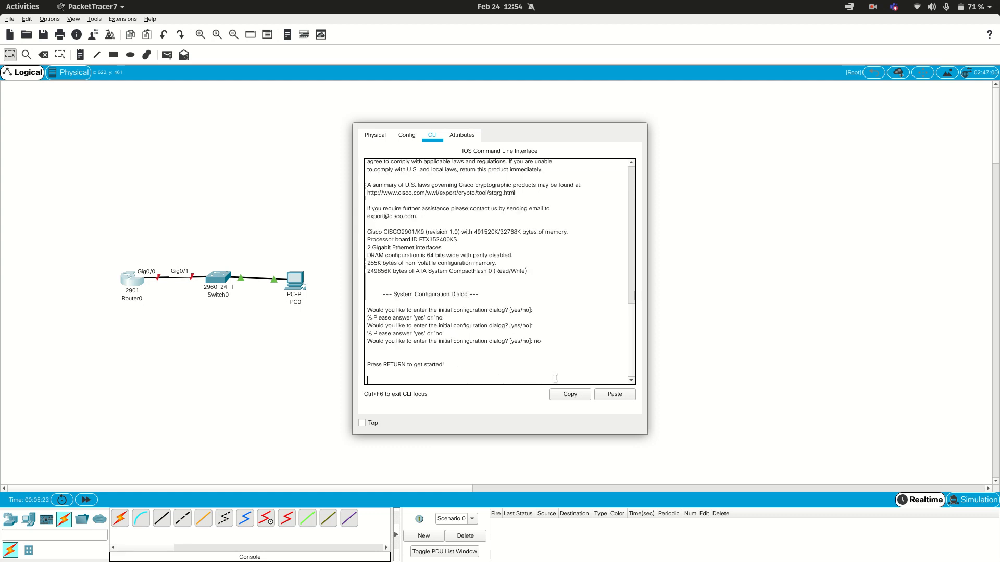
{"action": "key", "text": "Return"}
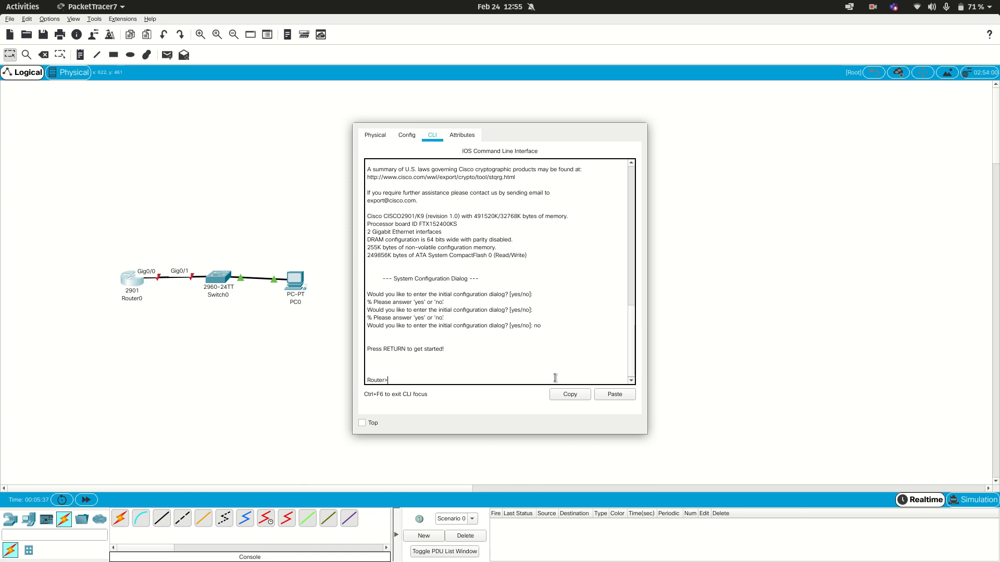
Step: Enter the router's privileged mode with enable and its global configuration mode with configure terminal
{"action": "type", "text": "enable"}
{"action": "key", "text": "Return"}
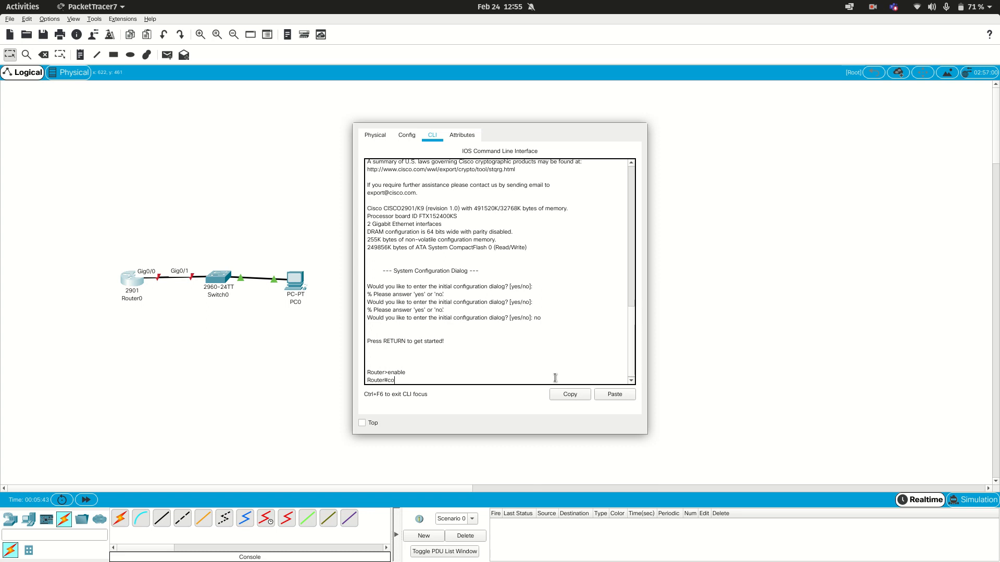
{"action": "type", "text": "configure terminal"}
{"action": "key", "text": "Return"}
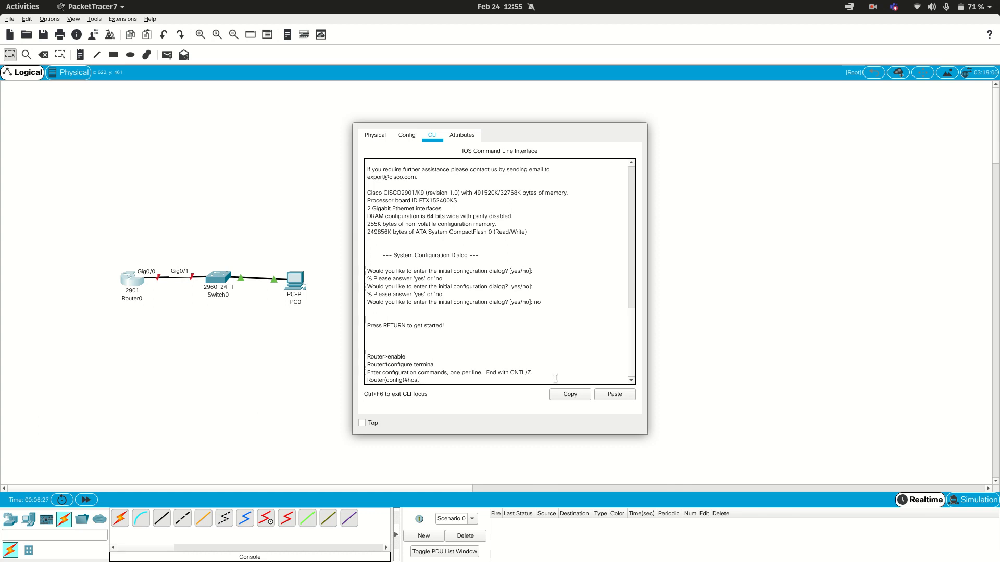
Step: Set the router's hostname to R with the hostname command
{"action": "type", "text": "name R"}
{"action": "key", "text": "Return"}
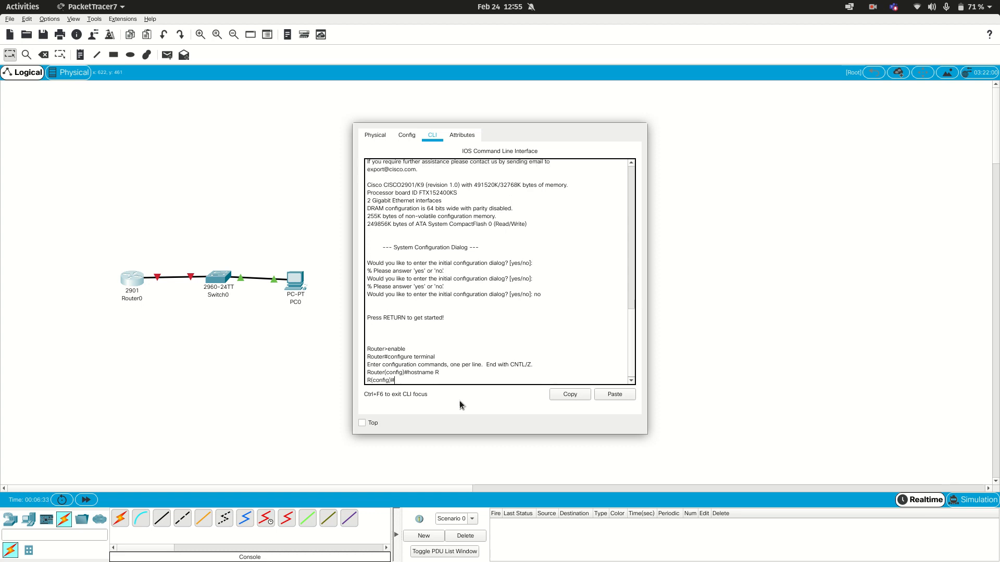
{"action": "double_click", "coordinate": [368, 372]}
{"action": "left_click", "coordinate": [525, 380]}
{"action": "left_click", "coordinate": [160, 277]}
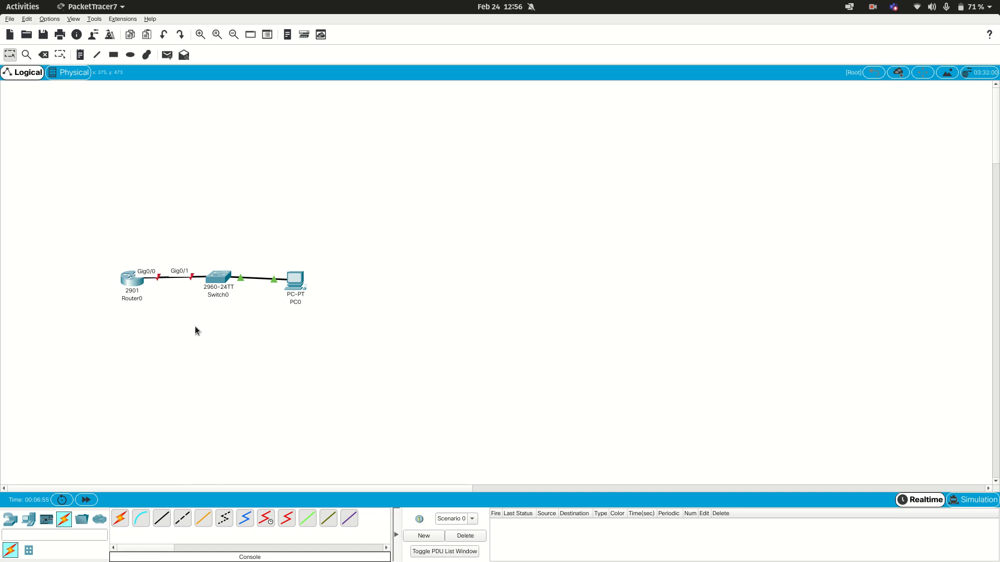
Step: Enter interface configuration mode for the router's gigabitEthernet 0/0 port with the interface command
{"action": "left_click", "coordinate": [139, 279]}
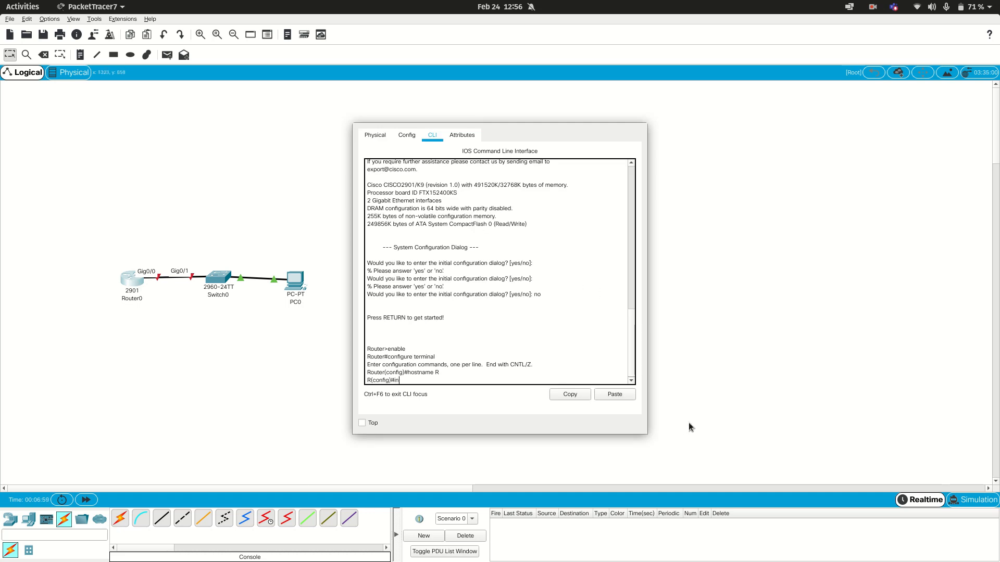
{"action": "key", "text": "Tab"}
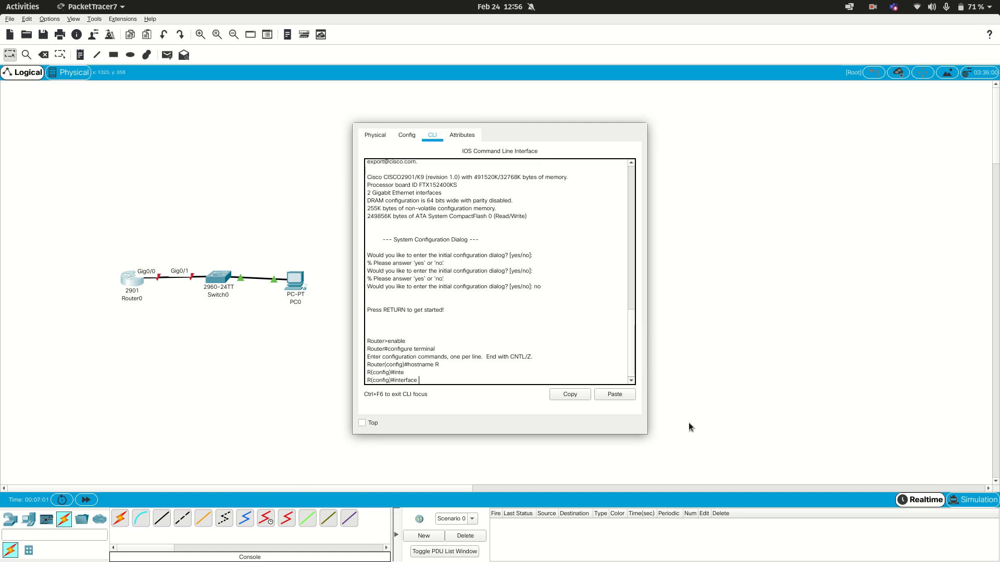
{"action": "type", "text": "giga"}
{"action": "key", "text": "Tab"}
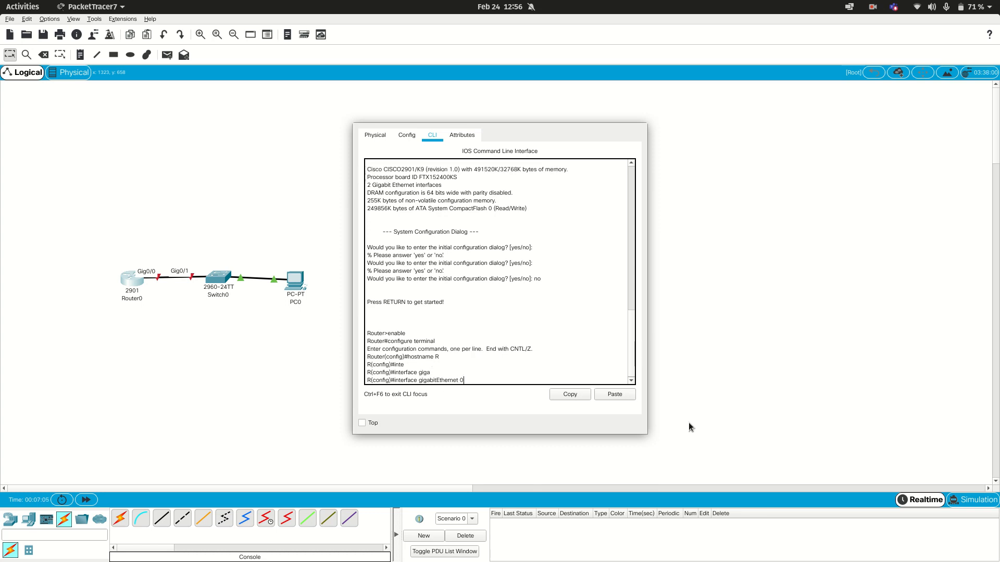
{"action": "type", "text": "0/0"}
{"action": "key", "text": "Return"}
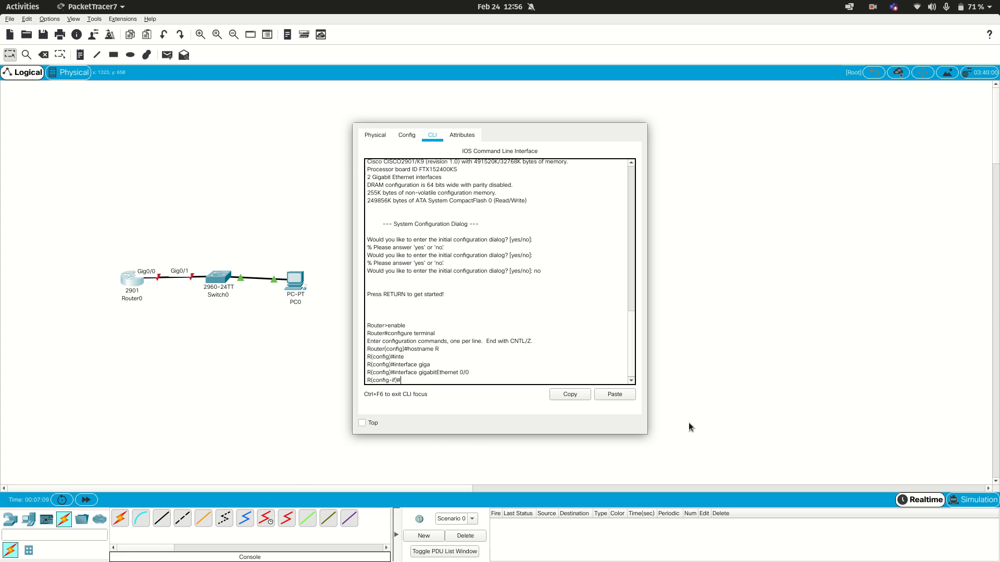
Step: Assign the interface the IP address 192.168.1.1 with subnet mask 255.255.255.0 using the ip address command
{"action": "type", "text": "ip add"}
{"action": "key", "text": "Tab"}
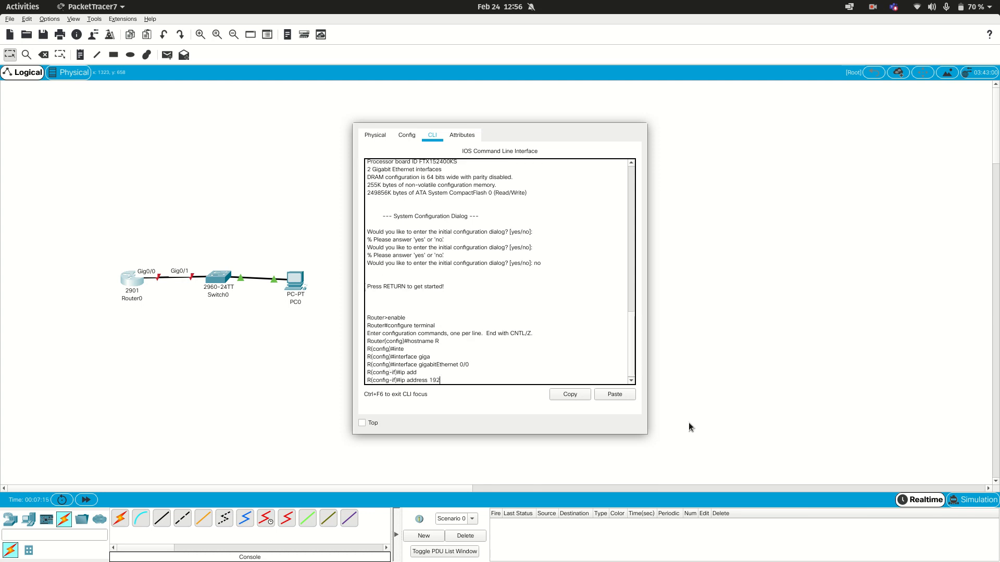
{"action": "type", "text": "192.168"}
{"action": "type", "text": ".1.1 255.255.255.0"}
{"action": "key", "text": "Return"}
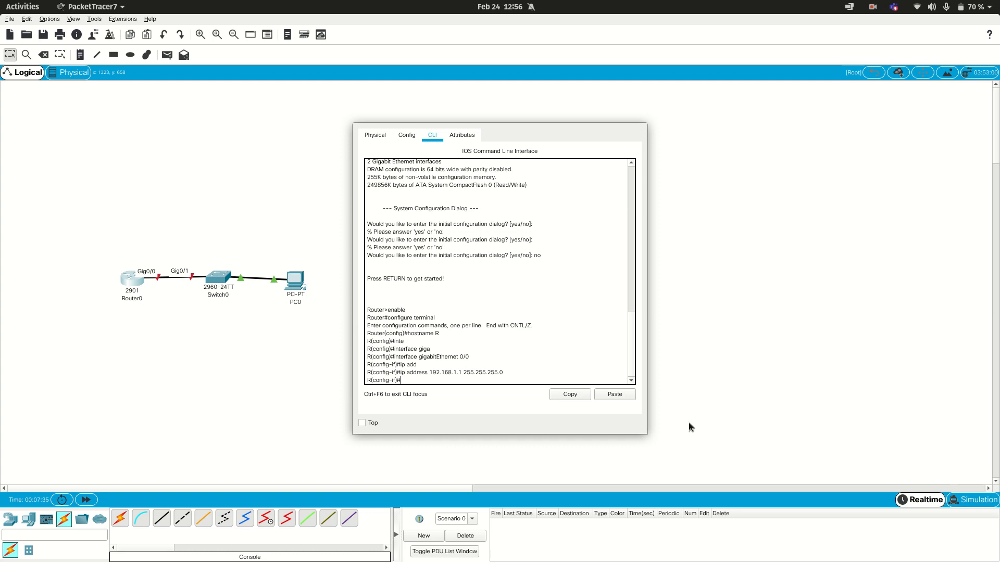
Step: Enable the router interface with no shutdown and close the router's window
{"action": "type", "text": "no shutdown"}
{"action": "key", "text": "Return"}
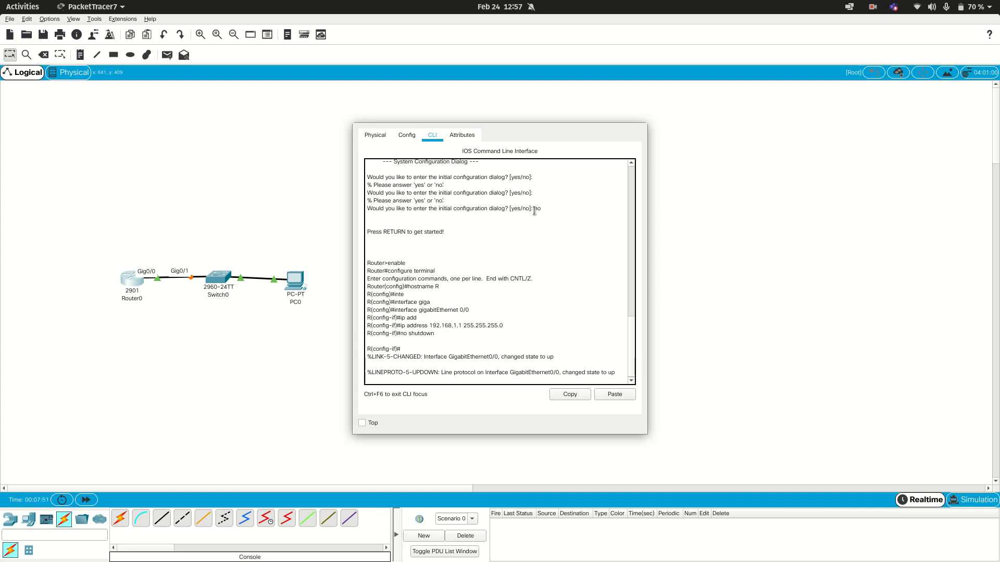
{"action": "key", "text": "alt+F4"}
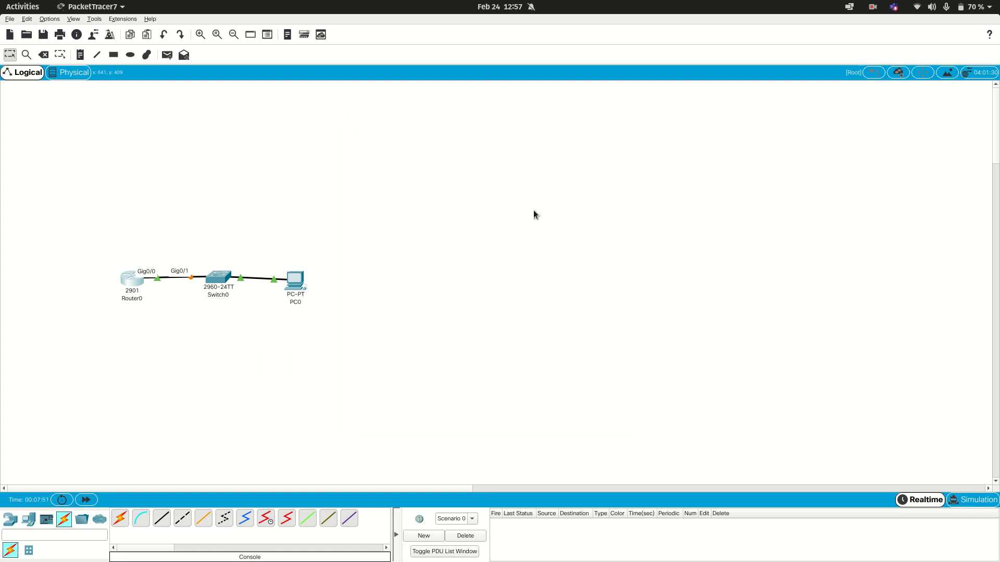
Step: Give PC0 the static IPv4 address 192.168.1.5 with subnet mask 255.255.255.0 and close its window
{"action": "left_click", "coordinate": [294, 283]}
{"action": "left_click", "coordinate": [424, 130]}
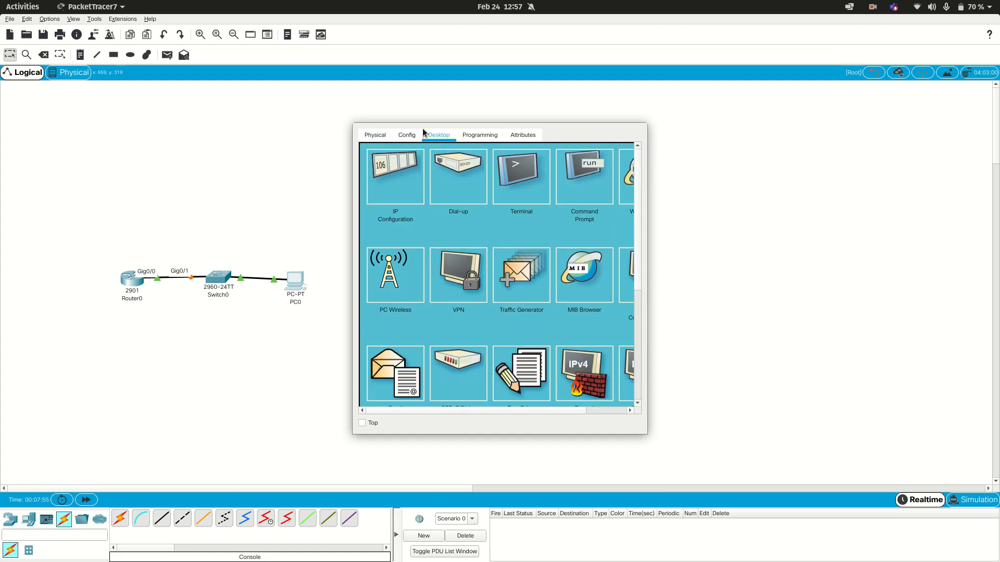
{"action": "left_click", "coordinate": [405, 177]}
{"action": "left_click", "coordinate": [489, 213]}
{"action": "type", "text": "192"}
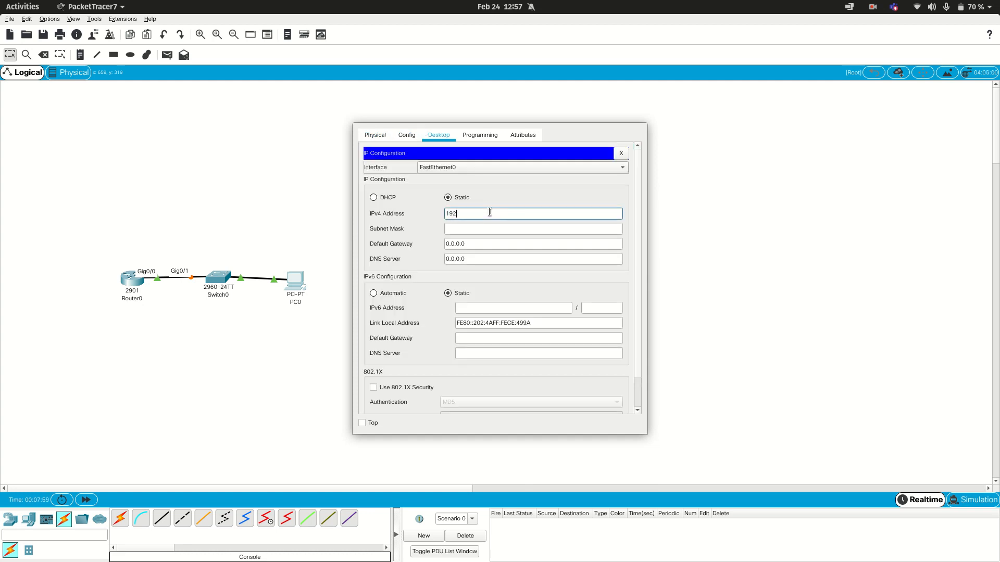
{"action": "type", "text": ".168.1.5"}
{"action": "left_click", "coordinate": [489, 229]}
{"action": "left_click", "coordinate": [504, 239]}
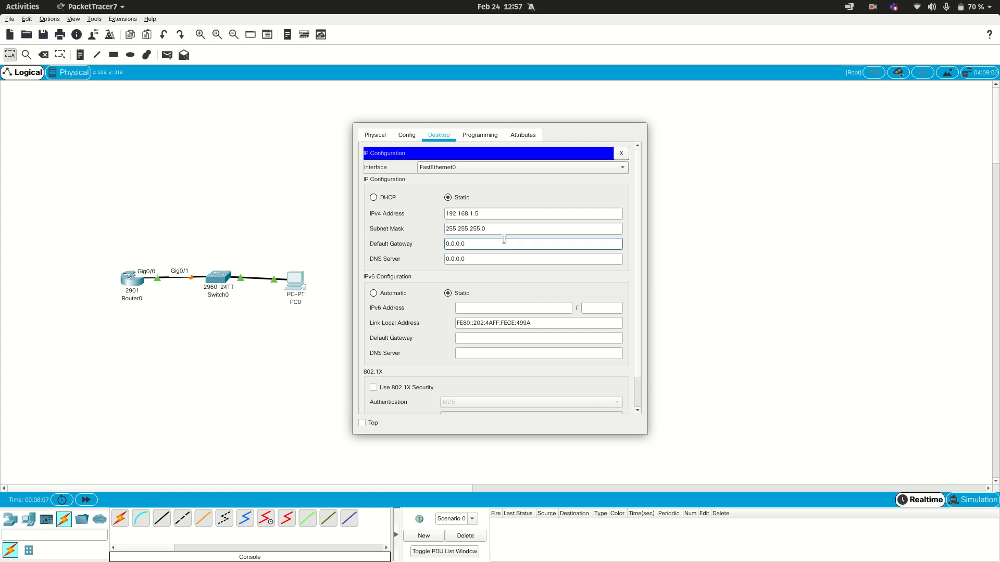
{"action": "left_click", "coordinate": [478, 254]}
{"action": "left_click", "coordinate": [478, 239]}
{"action": "left_click", "coordinate": [764, 271]}
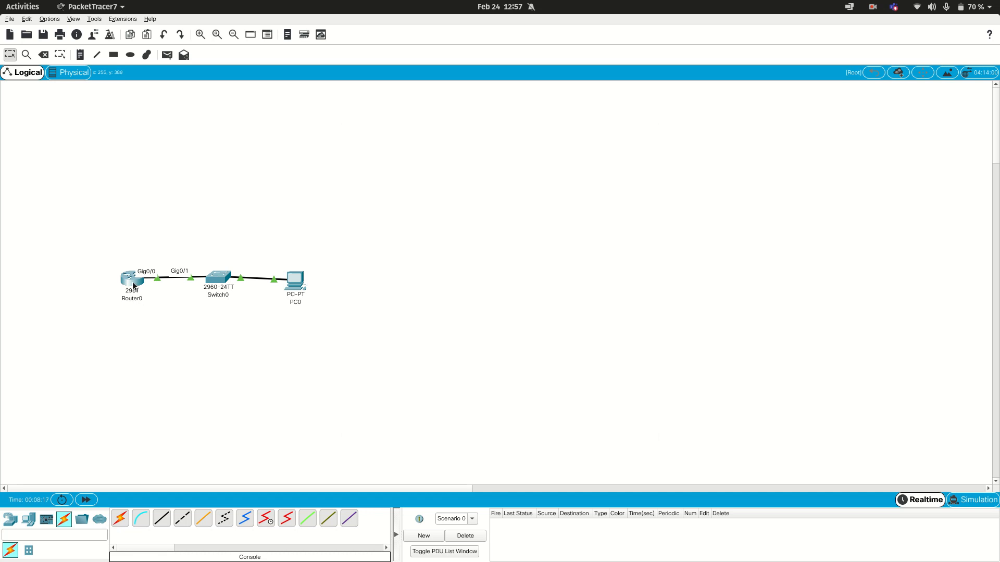
Step: Reopen Router0's command line, get a fresh prompt at its end and write the exit command
{"action": "mouse_move", "coordinate": [133, 286]}
{"action": "left_click", "coordinate": [135, 284]}
{"action": "left_click", "coordinate": [495, 317]}
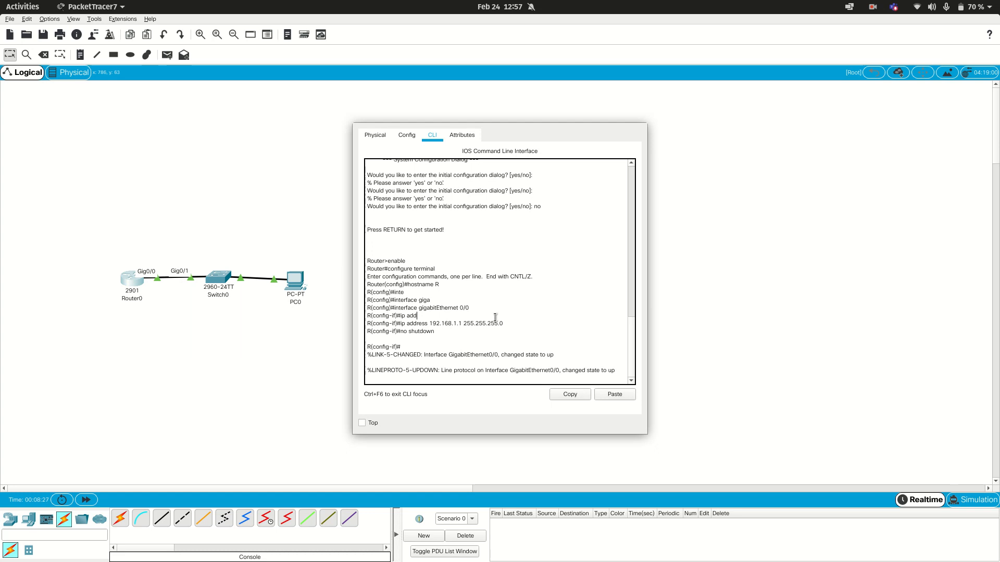
{"action": "left_click", "coordinate": [631, 294]}
{"action": "left_click_drag", "start_coordinate": [628, 308], "coordinate": [629, 383]}
{"action": "key", "text": "Return"}
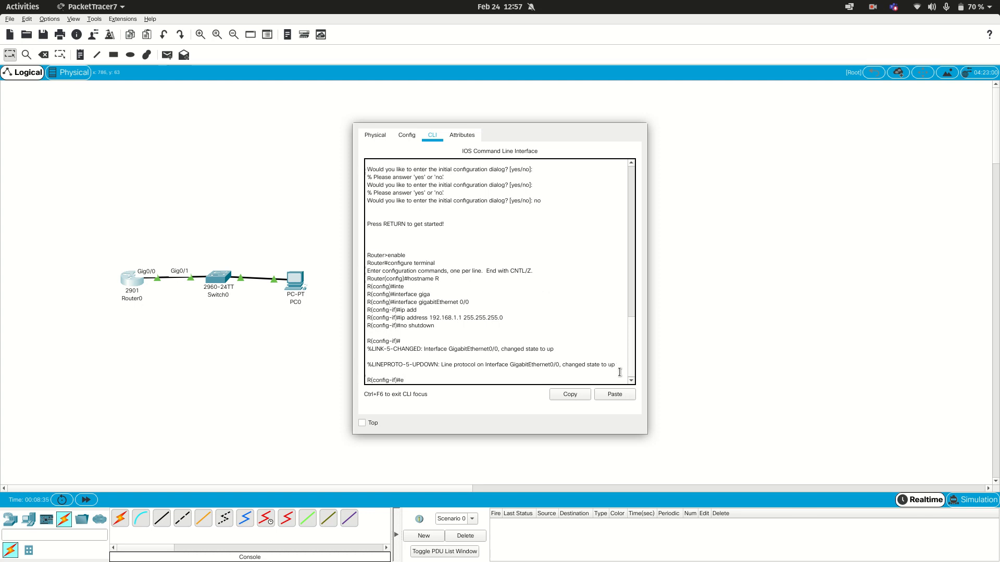
{"action": "type", "text": "exir"}
{"action": "key", "text": "BackSpace"}
{"action": "type", "text": "t"}
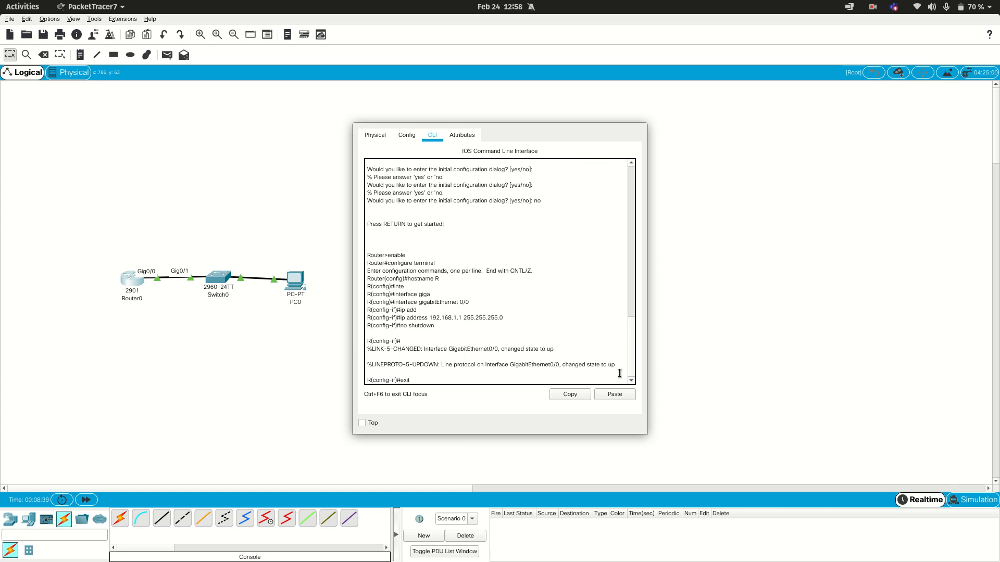
{"action": "left_click", "coordinate": [887, 3]}
{"action": "left_click", "coordinate": [870, 7]}
{"action": "left_click", "coordinate": [870, 8]}
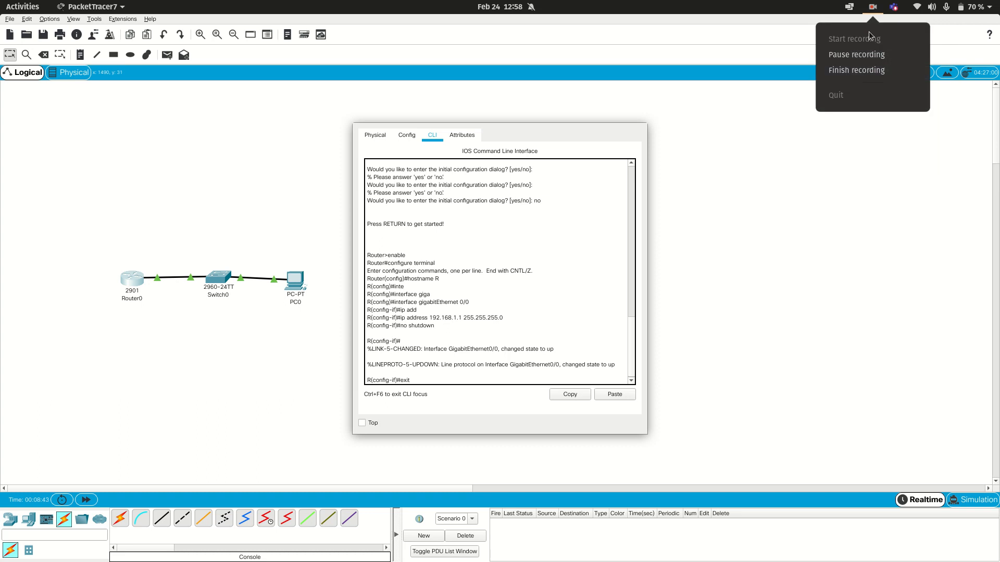
{"action": "left_click", "coordinate": [867, 54]}
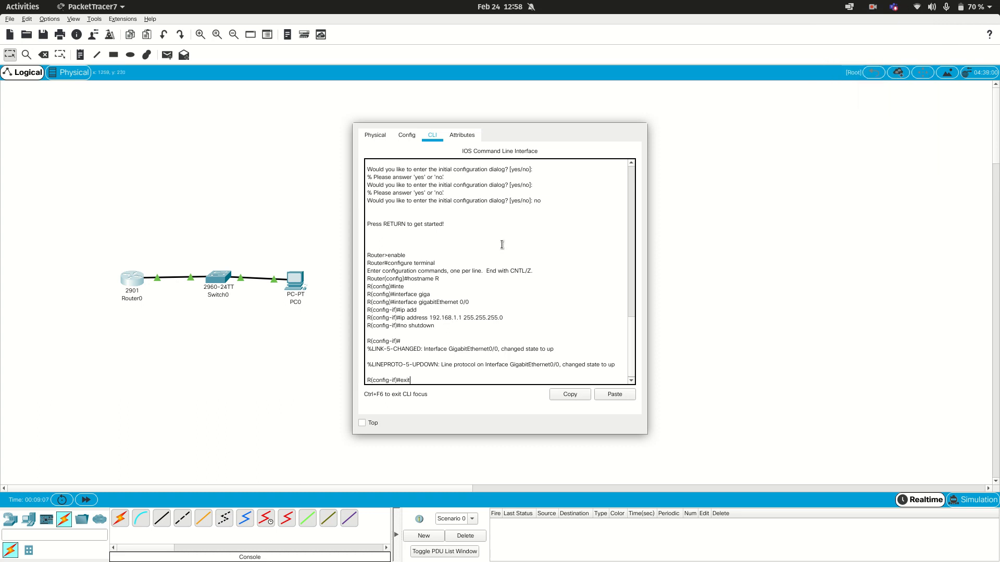
Step: Leave the router's interface and global configuration modes with exit to return to privileged mode
{"action": "key", "text": "Return"}
{"action": "type", "text": "exit"}
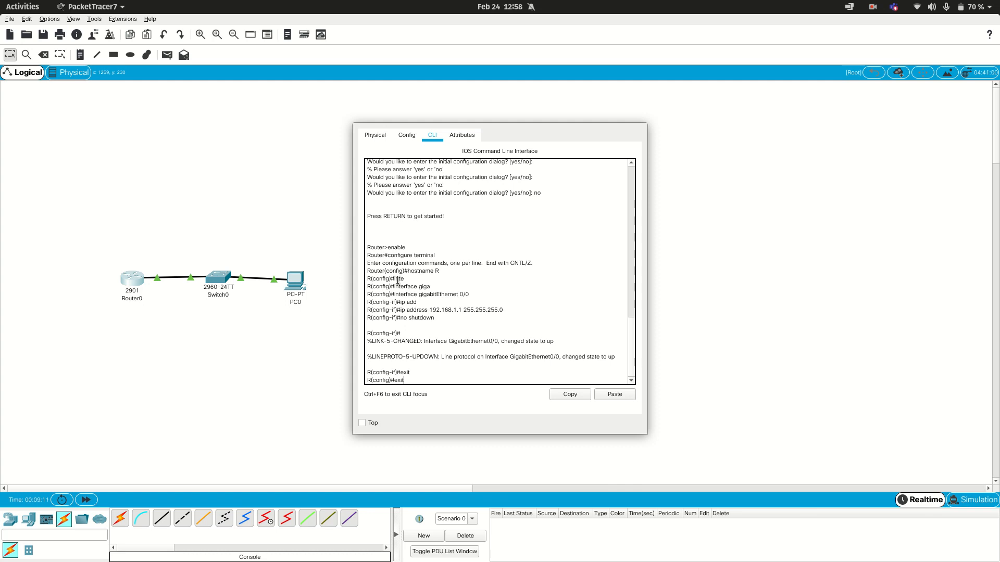
{"action": "key", "text": "Return"}
{"action": "key", "text": "Return"}
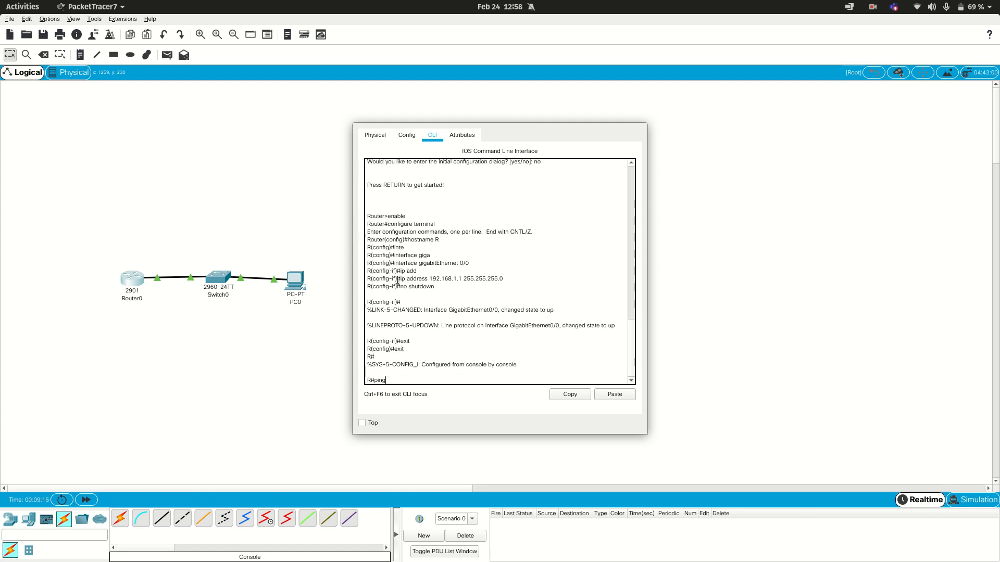
Step: Ping 192.168.1.5 twice from the router to test the link to PC0, and close the router's window
{"action": "type", "text": "92.168.1.6"}
{"action": "key", "text": "Return"}
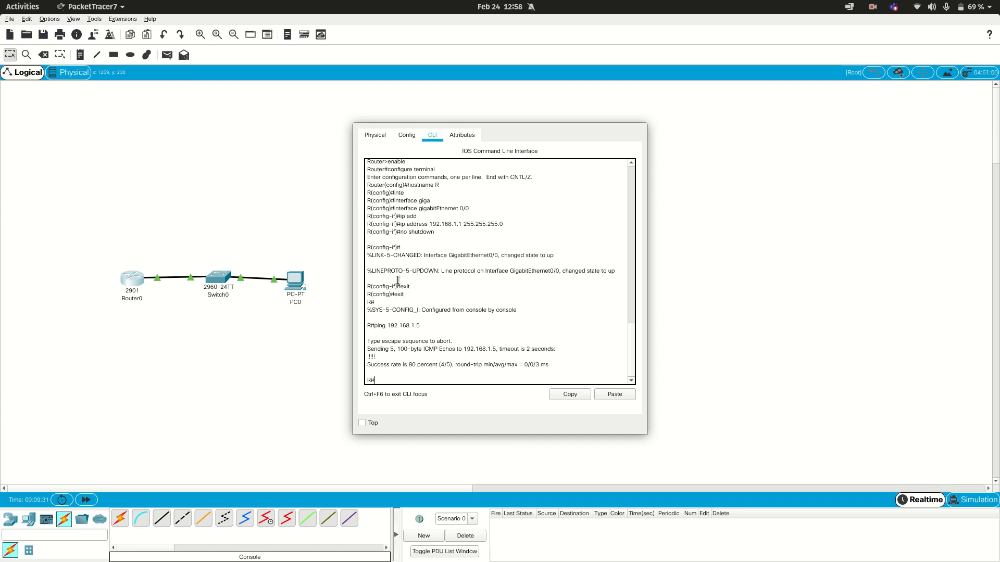
{"action": "key", "text": "Up"}
{"action": "key", "text": "Return"}
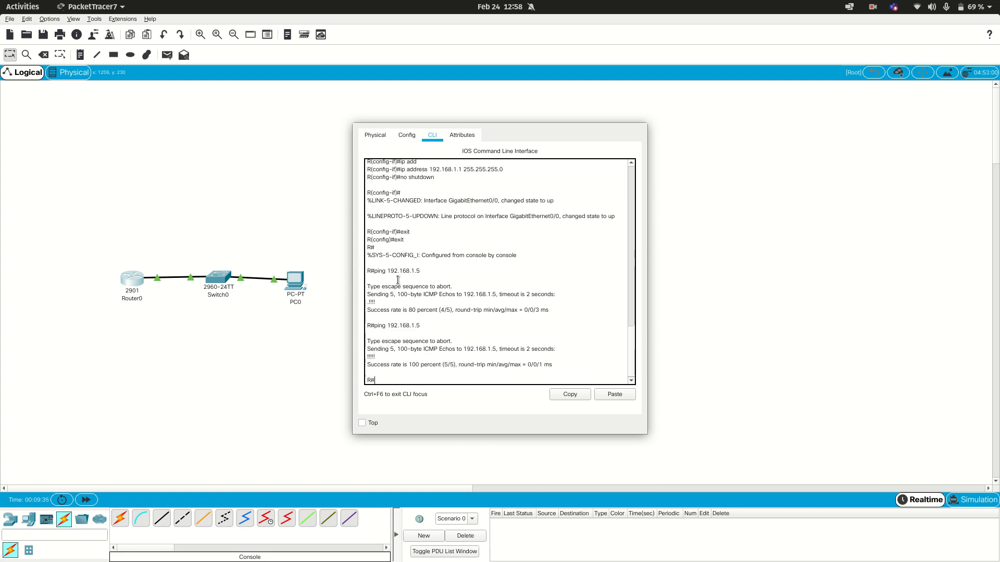
{"action": "left_click_drag", "start_coordinate": [323, 255], "coordinate": [352, 246]}
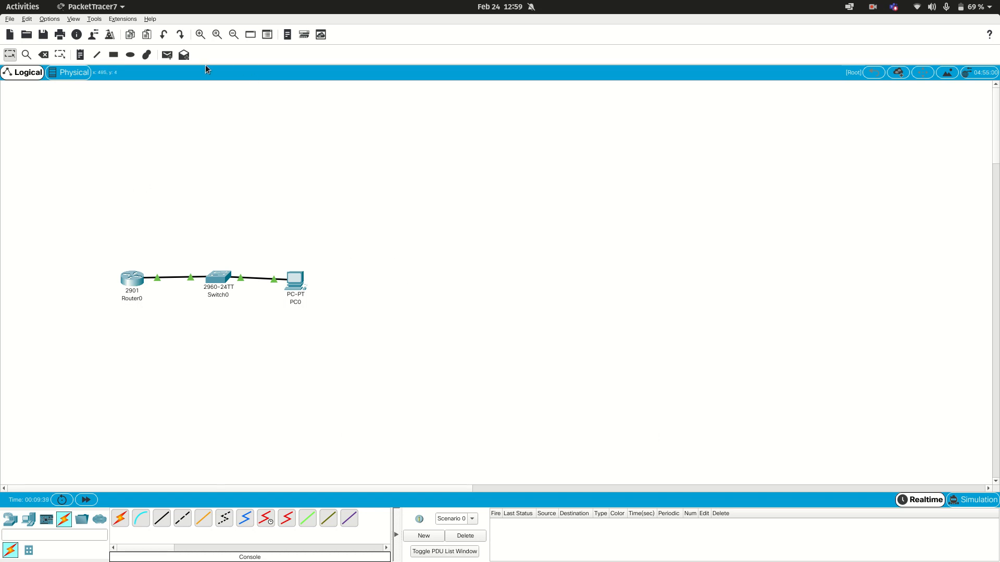
Step: Send a simple PDU from Router0 to PC0 to test connectivity
{"action": "left_click", "coordinate": [186, 56]}
{"action": "left_click", "coordinate": [168, 54]}
{"action": "left_click", "coordinate": [130, 279]}
{"action": "left_click", "coordinate": [296, 284]}
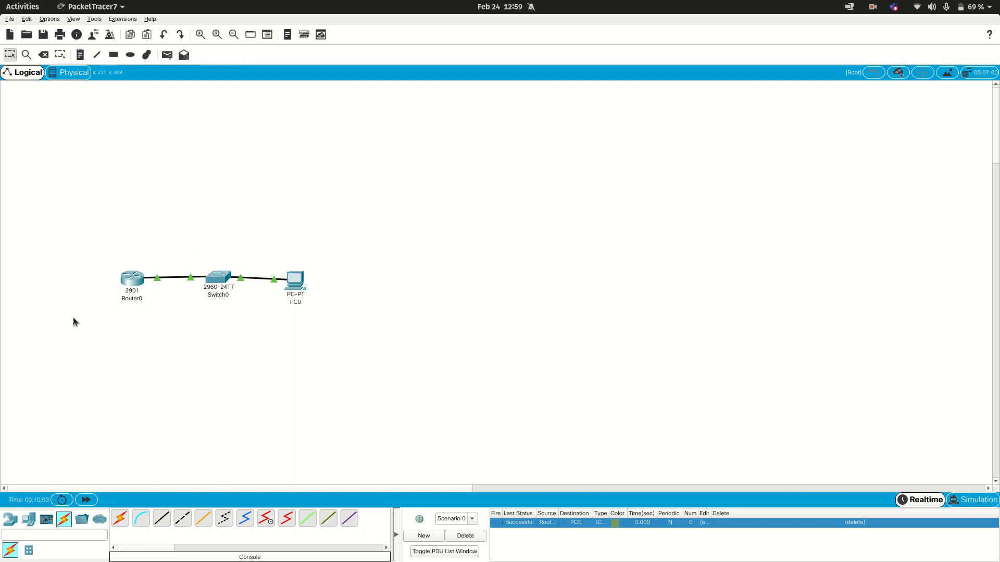
Step: Select the router, switch and PC together and delete them from the workspace
{"action": "left_click_drag", "start_coordinate": [50, 305], "coordinate": [363, 252]}
{"action": "key", "text": "Delete"}
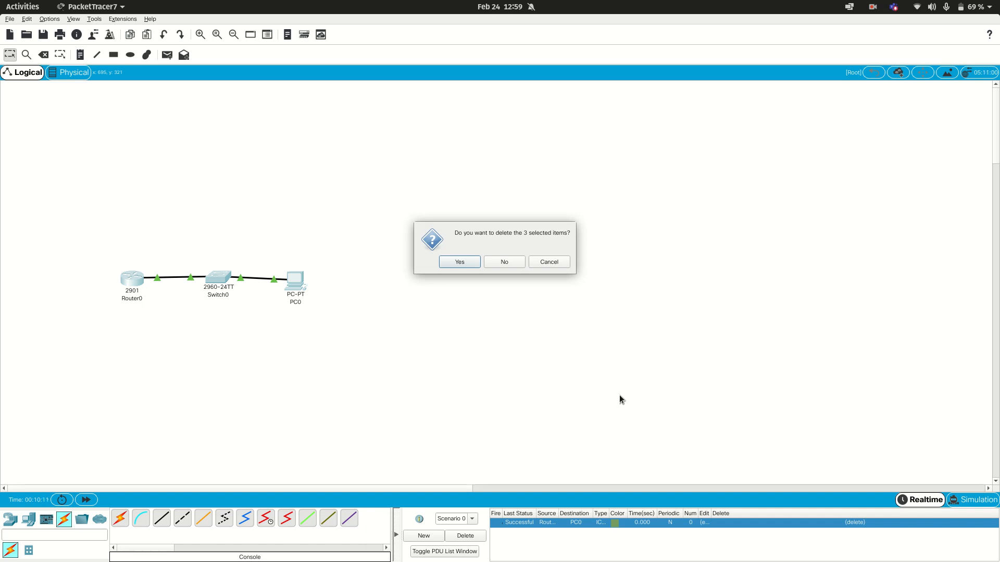
{"action": "left_click", "coordinate": [471, 261]}
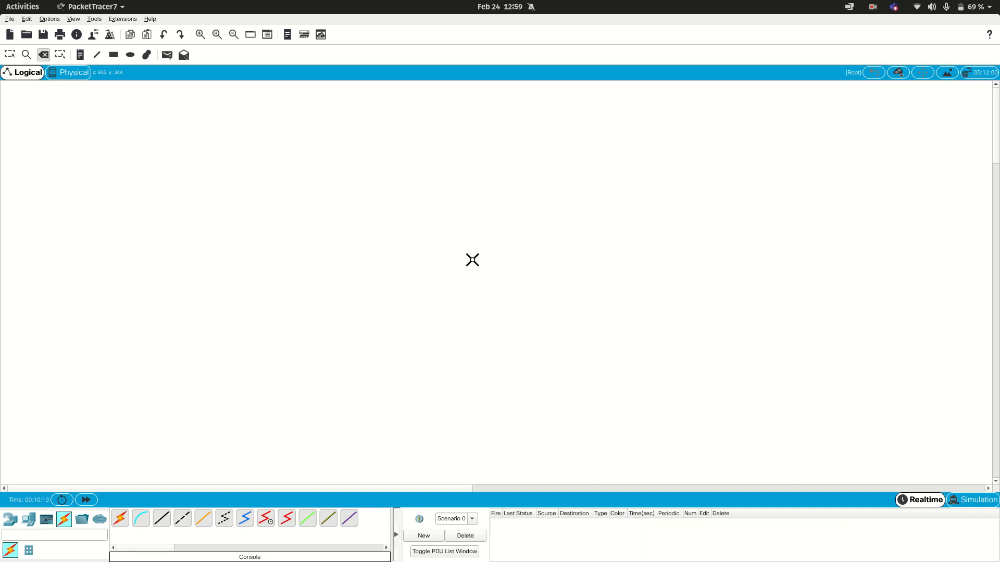
Step: Place three PCs in a row low in the workspace and return to the selection tool
{"action": "left_click", "coordinate": [10, 520]}
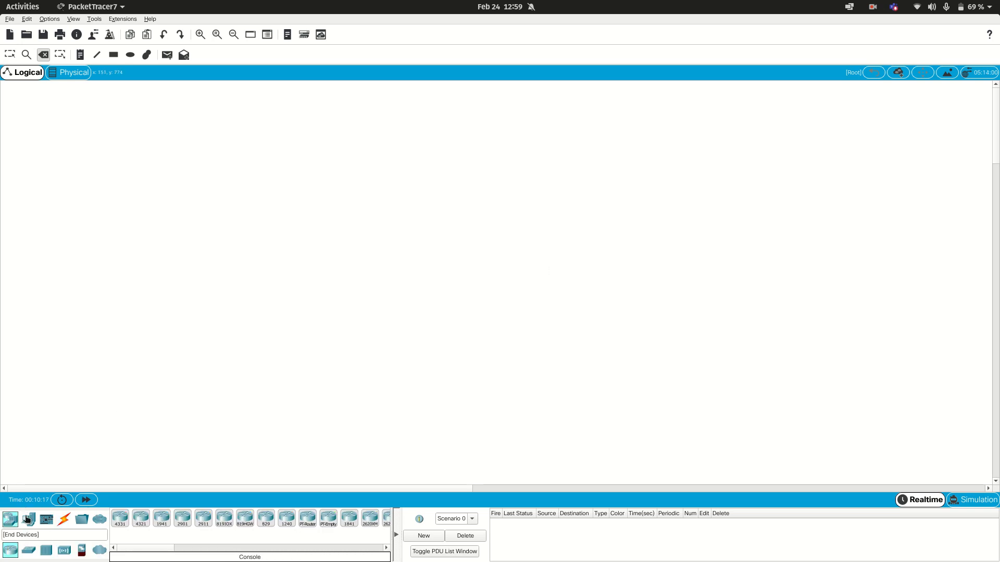
{"action": "left_click", "coordinate": [27, 519]}
{"action": "left_click", "coordinate": [121, 519]}
{"action": "left_click", "coordinate": [84, 420]}
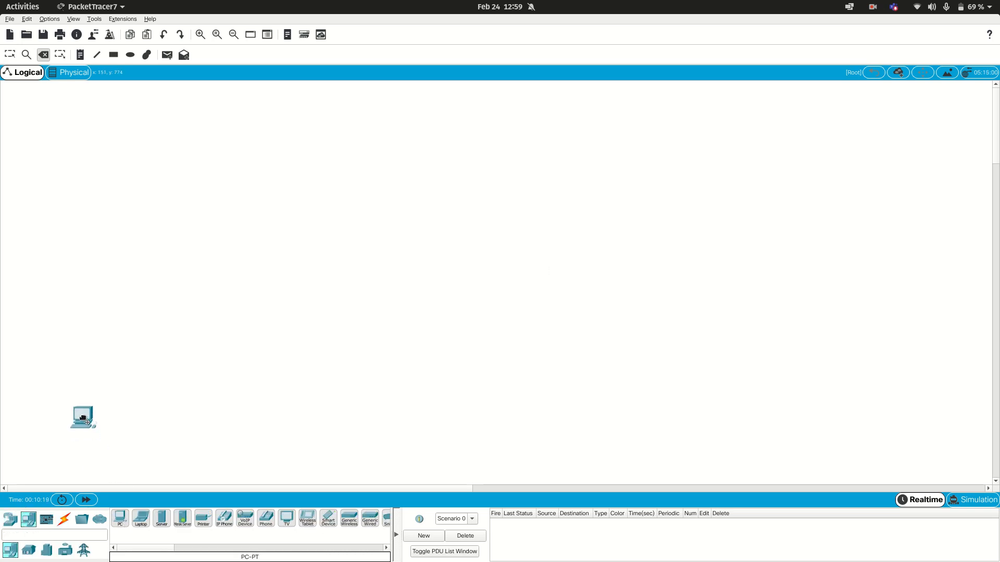
{"action": "left_click_drag", "start_coordinate": [120, 517], "coordinate": [127, 426]}
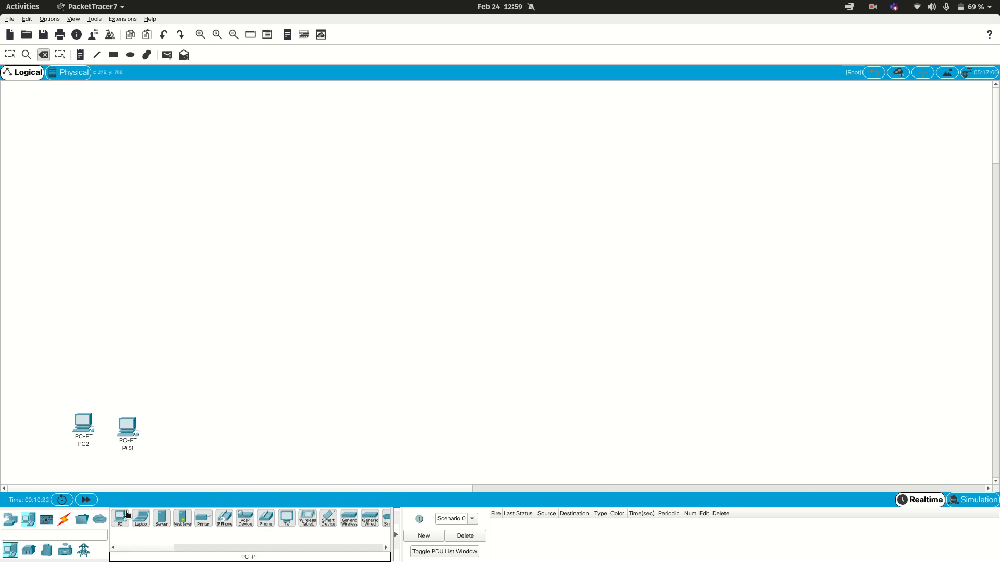
{"action": "left_click_drag", "start_coordinate": [127, 517], "coordinate": [172, 430]}
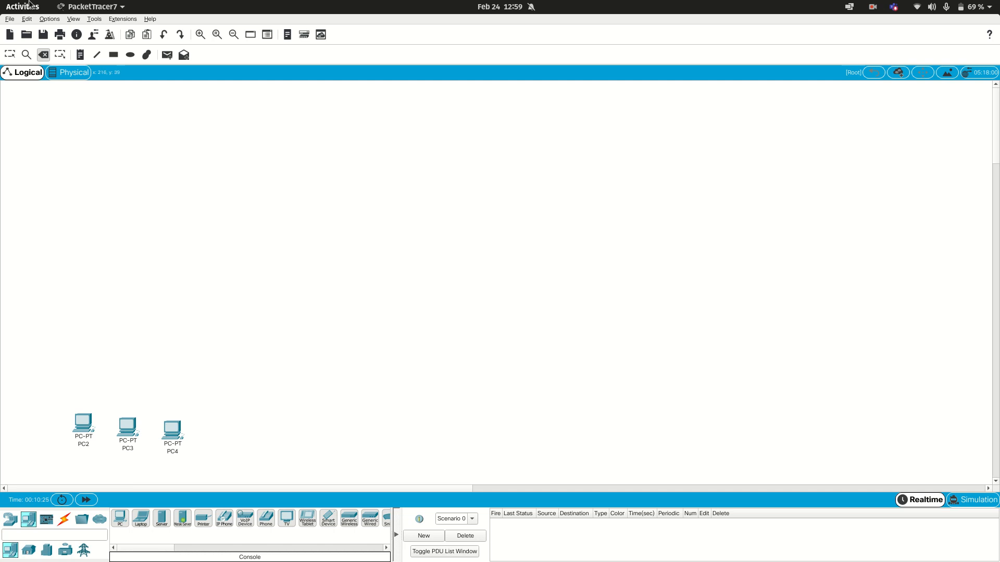
{"action": "left_click", "coordinate": [10, 55]}
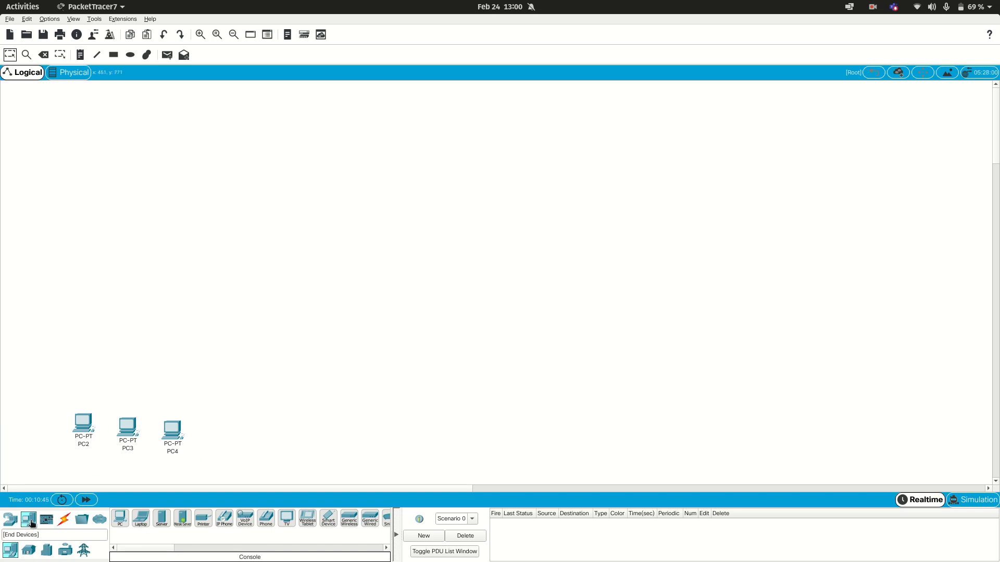
Step: Place a 2960 switch centred above the three PCs
{"action": "left_click", "coordinate": [13, 521]}
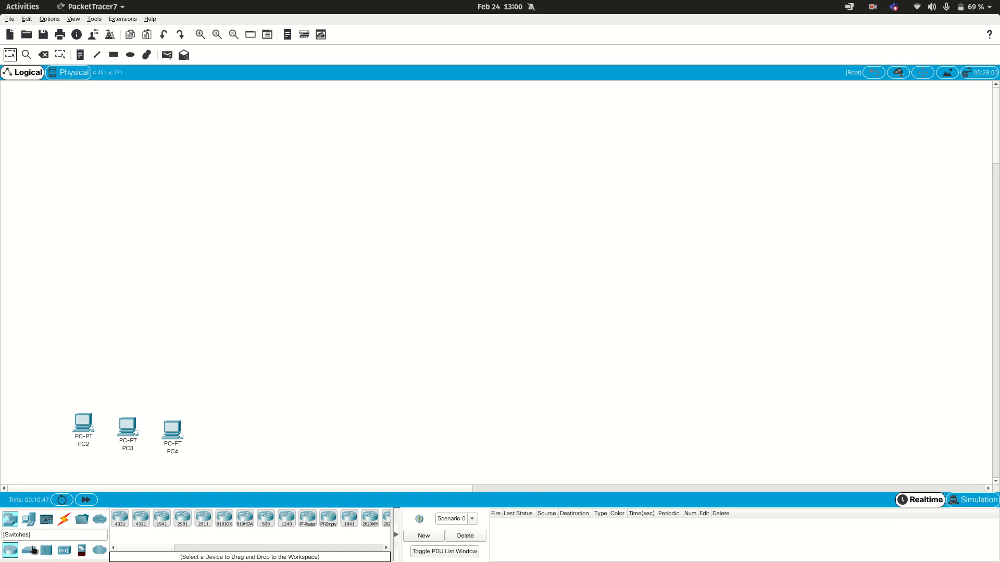
{"action": "left_click", "coordinate": [29, 550]}
{"action": "left_click_drag", "start_coordinate": [120, 519], "coordinate": [145, 356]}
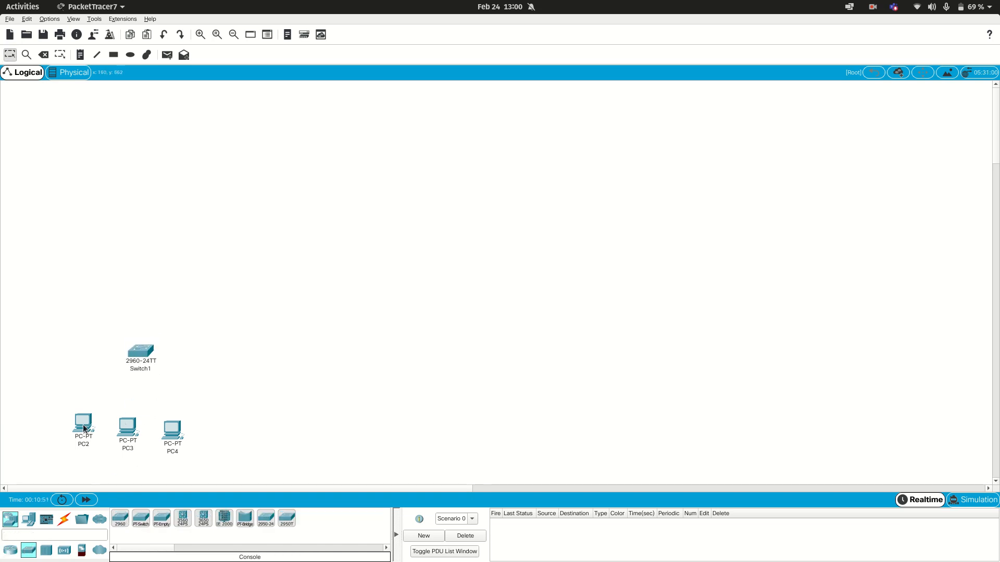
Step: Connect PC2's FastEthernet0 port to Switch1's FastEthernet0/1 port with a copper straight-through cable
{"action": "left_click", "coordinate": [64, 519]}
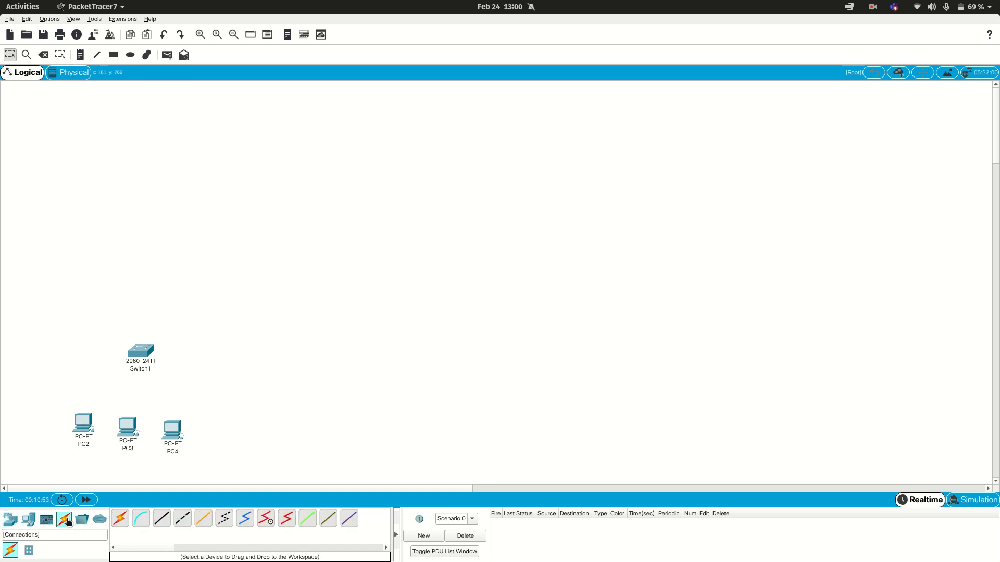
{"action": "left_click", "coordinate": [161, 519]}
{"action": "left_click", "coordinate": [82, 418]}
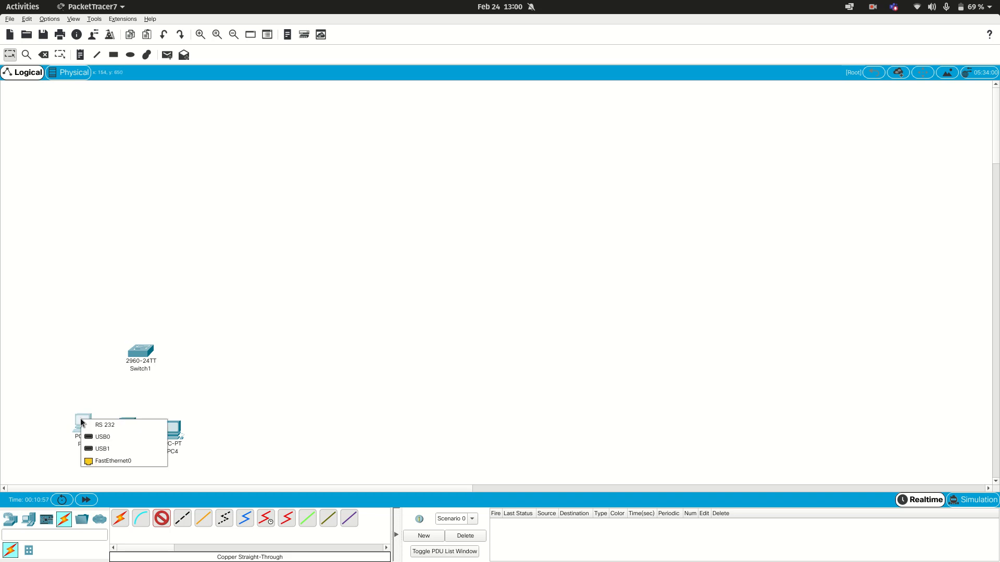
{"action": "left_click", "coordinate": [102, 459]}
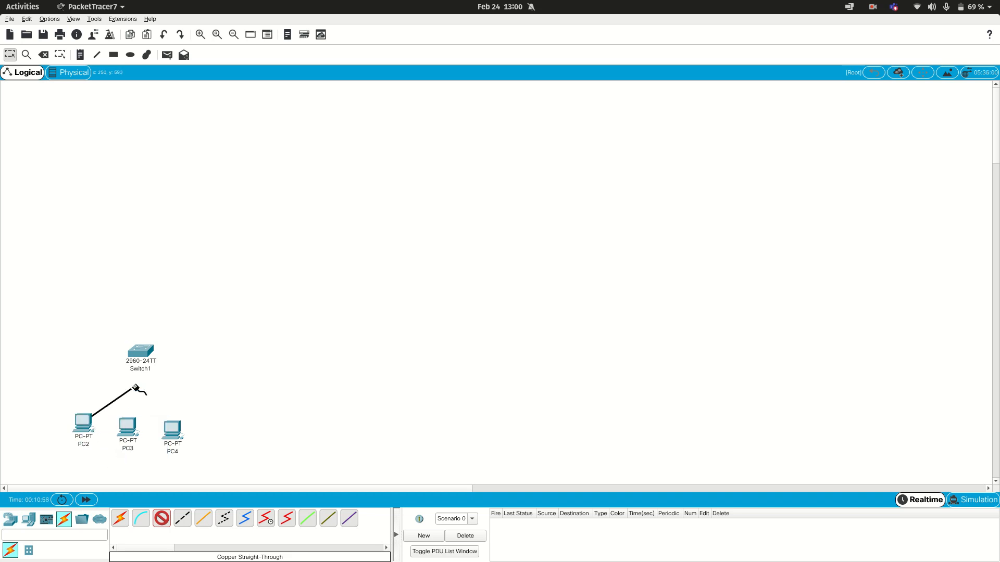
{"action": "left_click", "coordinate": [140, 350]}
{"action": "left_click", "coordinate": [232, 53]}
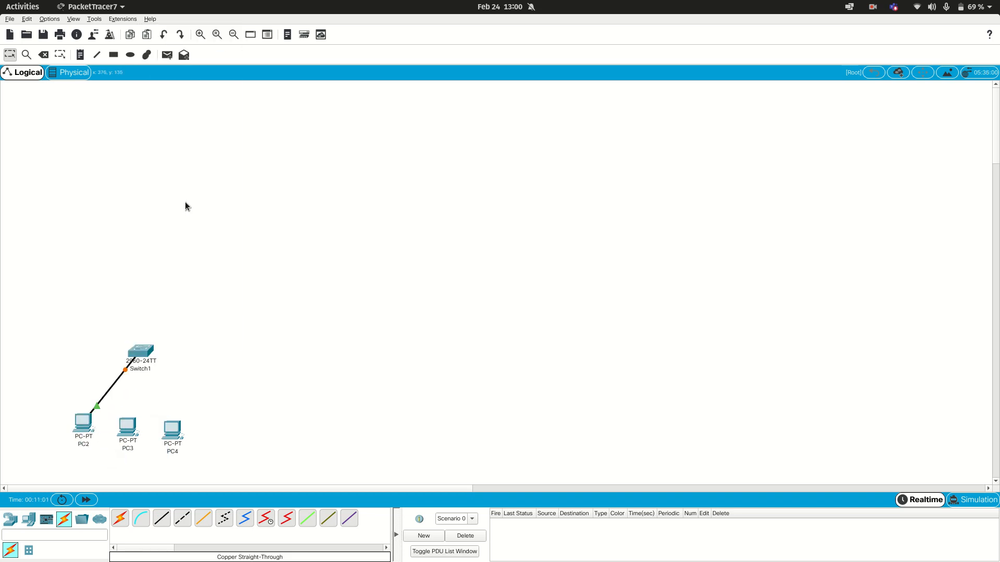
Step: Connect PC3's FastEthernet0 port to Switch1's FastEthernet0/2 port with a copper straight-through cable
{"action": "left_click", "coordinate": [161, 518]}
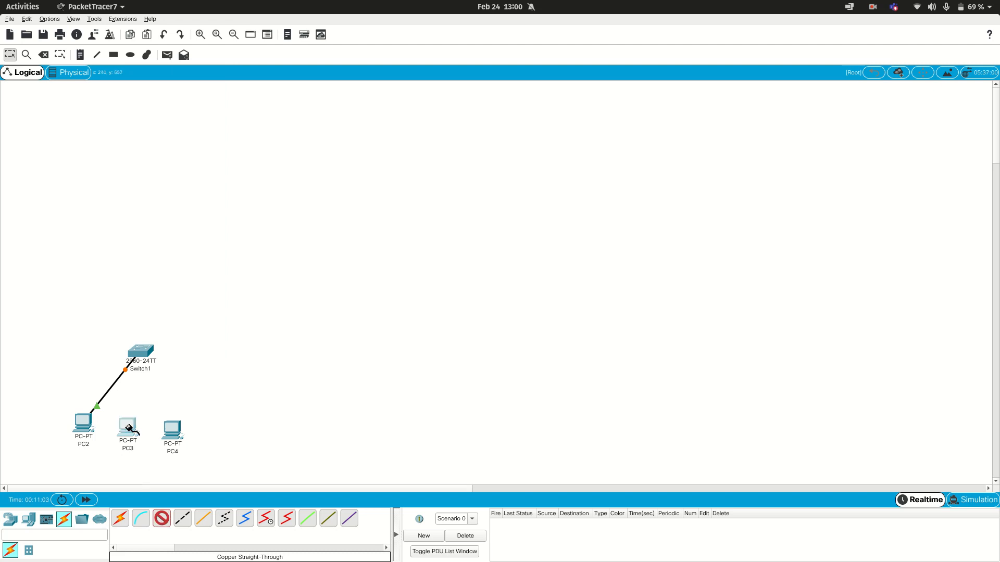
{"action": "left_click", "coordinate": [127, 422]}
{"action": "left_click", "coordinate": [159, 463]}
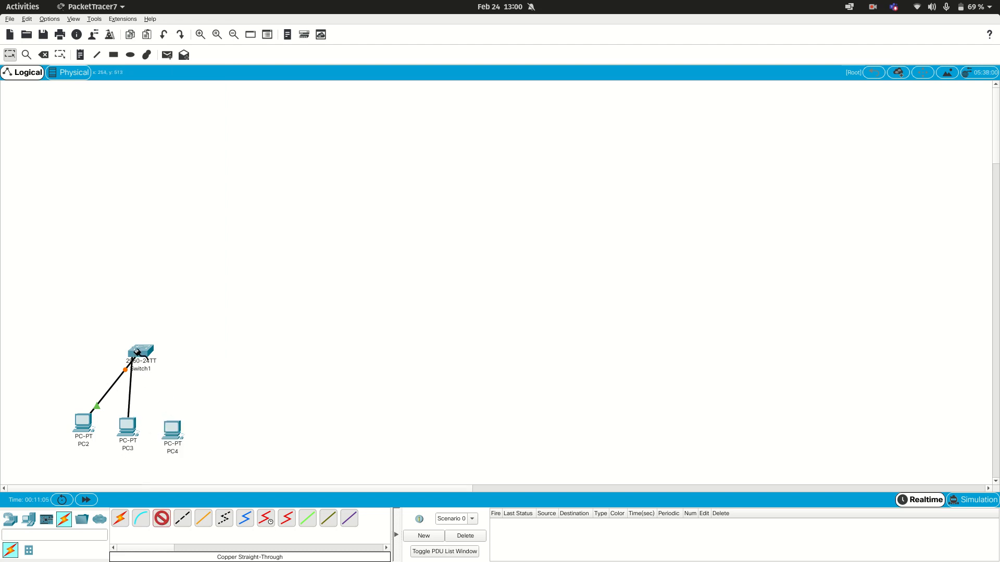
{"action": "left_click", "coordinate": [140, 351]}
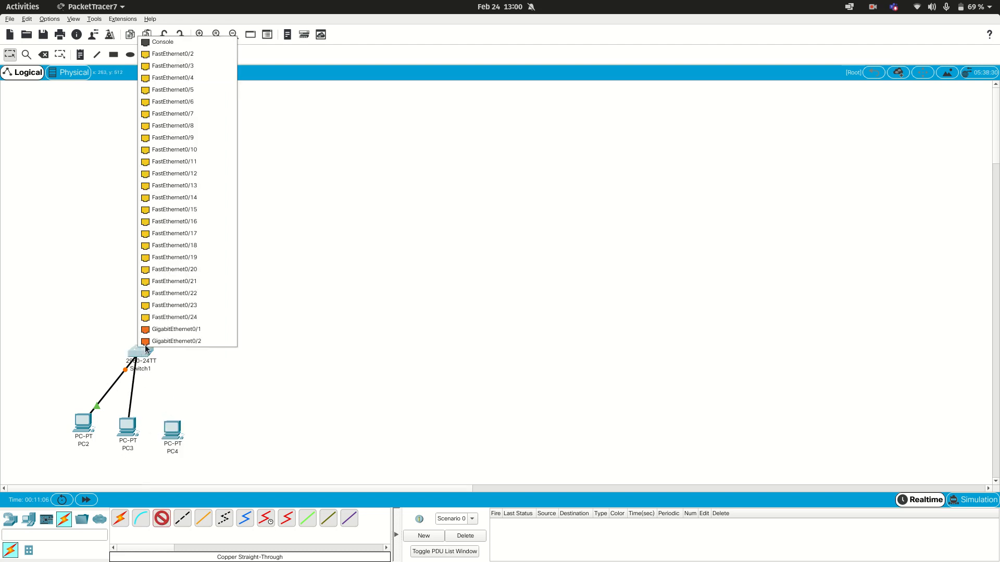
{"action": "left_click", "coordinate": [208, 54]}
Step: Connect PC4's FastEthernet0 port to Switch1's FastEthernet0/3 port with a copper straight-through cable
{"action": "left_click", "coordinate": [165, 517]}
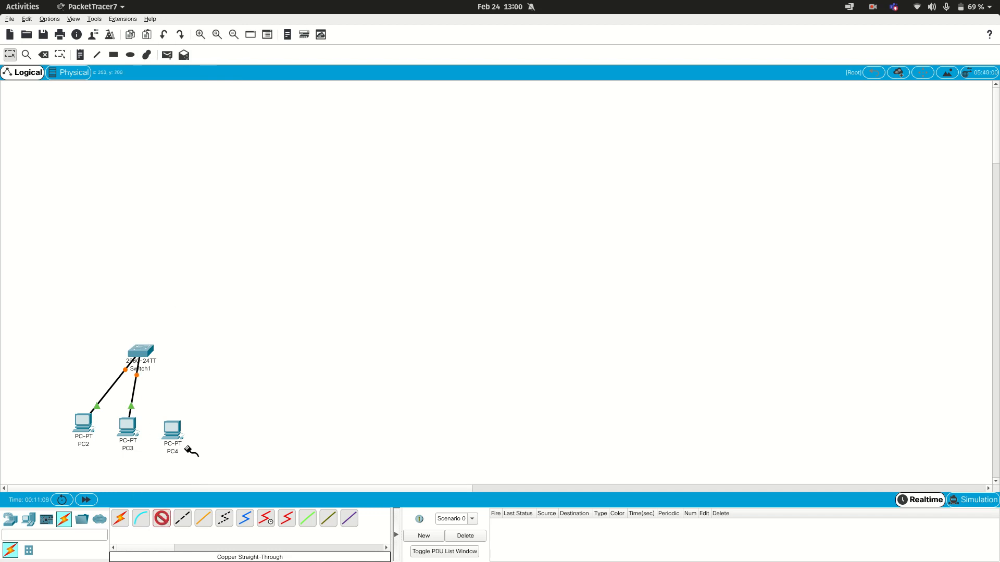
{"action": "left_click", "coordinate": [172, 430]}
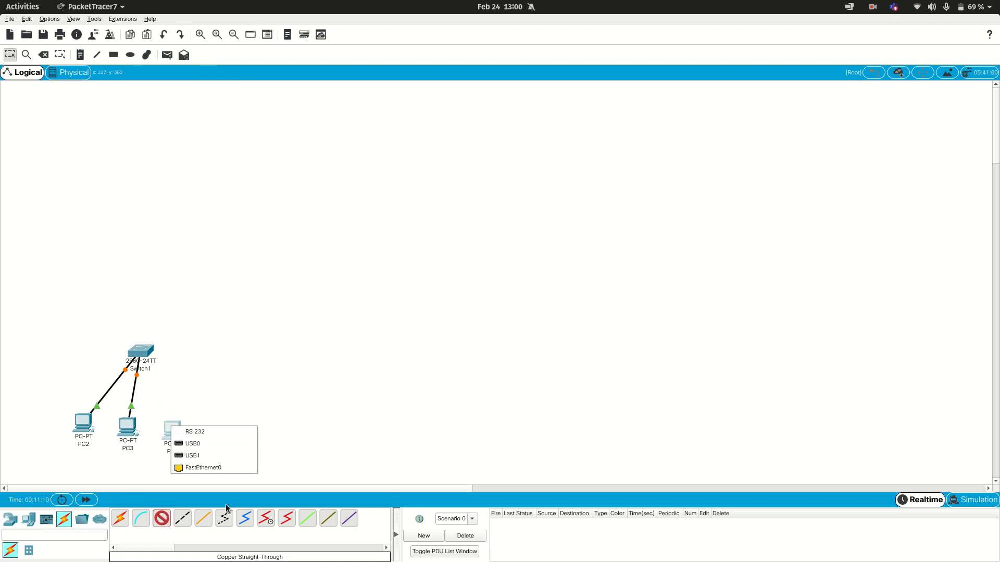
{"action": "left_click", "coordinate": [215, 473]}
{"action": "left_click", "coordinate": [175, 430]}
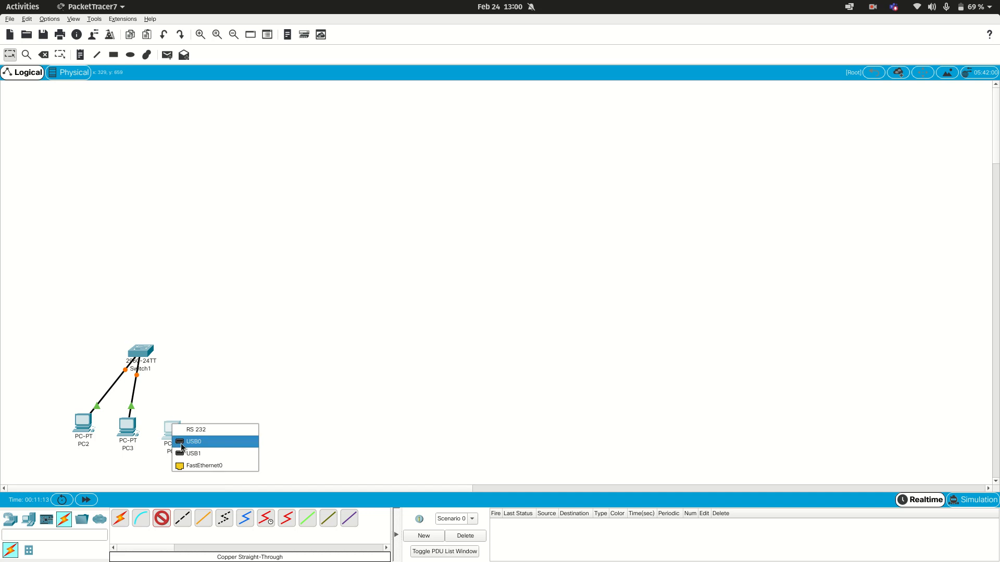
{"action": "left_click", "coordinate": [190, 465]}
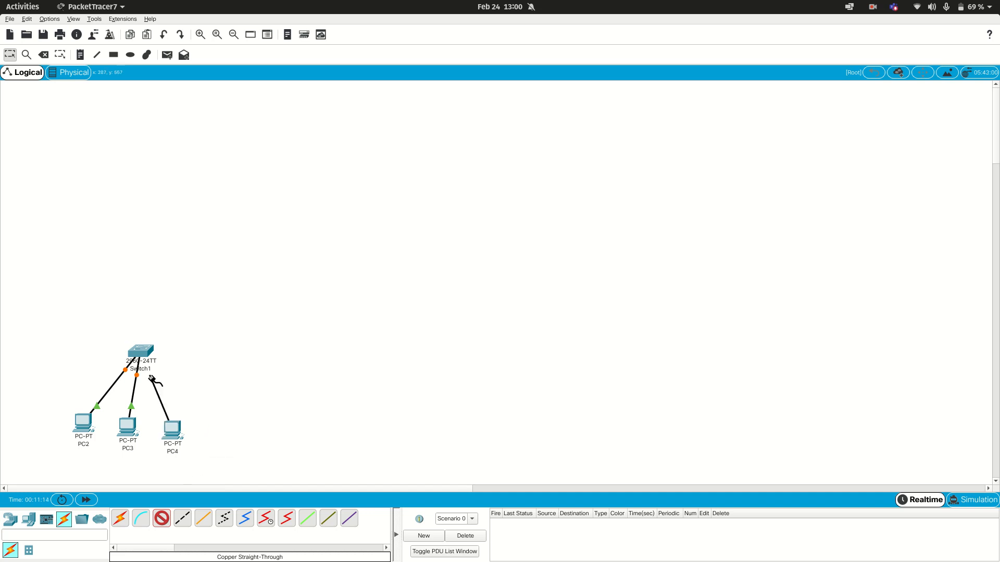
{"action": "left_click", "coordinate": [141, 351]}
{"action": "left_click", "coordinate": [188, 66]}
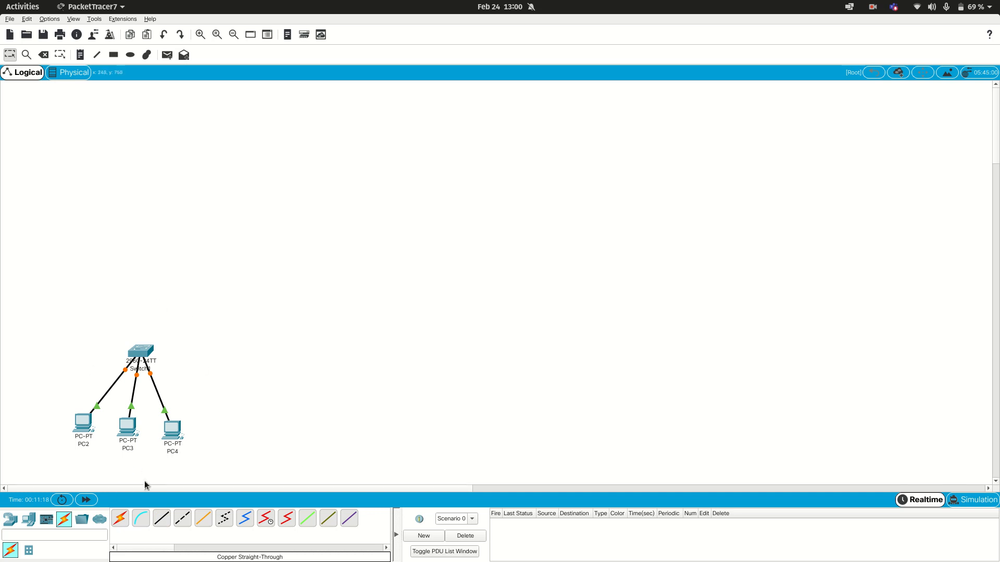
Step: Duplicate the switch with its three connected PCs and place the copy to the right of the original group
{"action": "left_click_drag", "start_coordinate": [61, 314], "coordinate": [235, 467]}
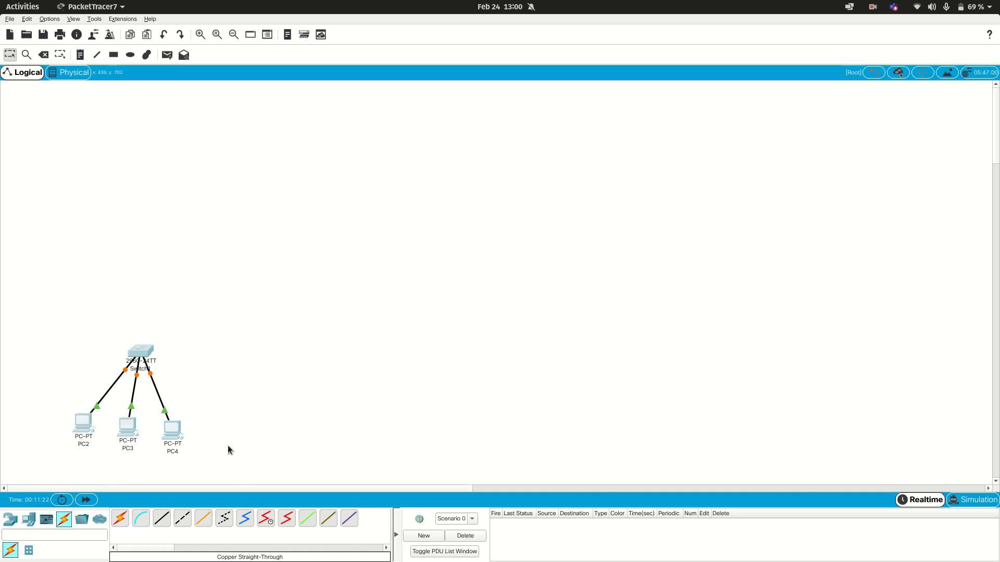
{"action": "key", "text": "ctrl+v"}
{"action": "left_click_drag", "start_coordinate": [139, 324], "coordinate": [374, 342]}
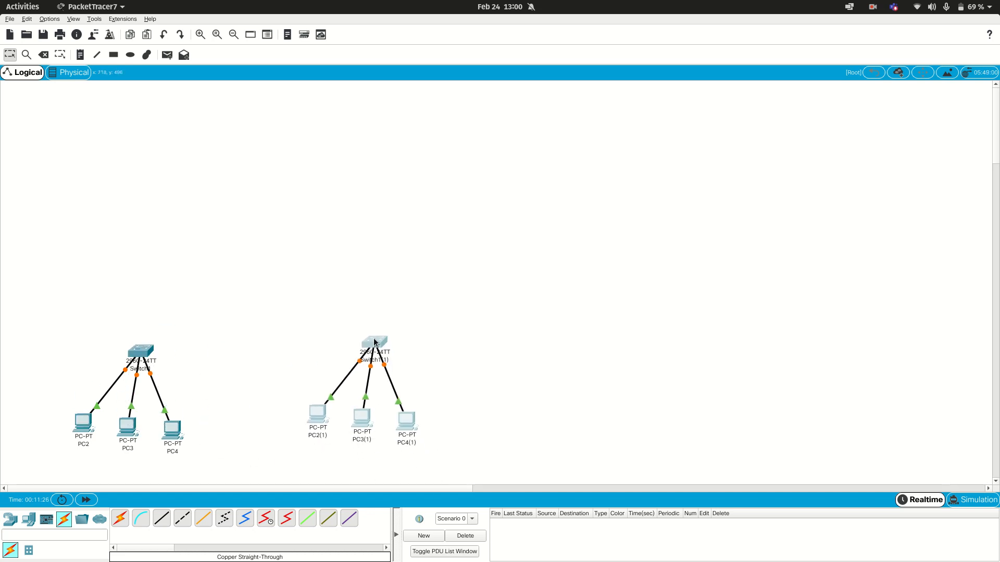
{"action": "left_click", "coordinate": [334, 323]}
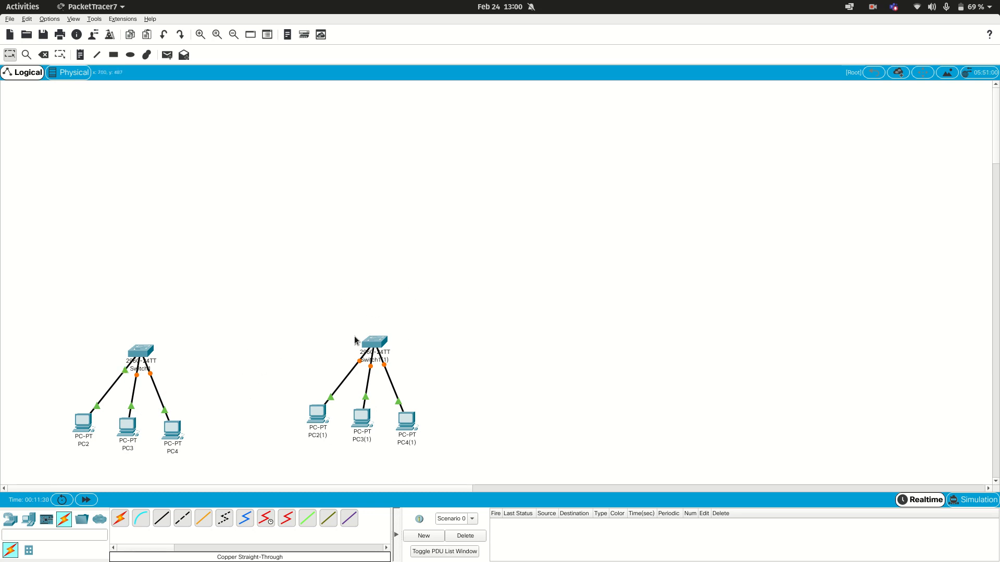
Step: Place a 2901 router above and between the two groups and cable its GigabitEthernet0/0 to Switch1's GigabitEthernet0/1 with copper straight-through
{"action": "left_click", "coordinate": [11, 518]}
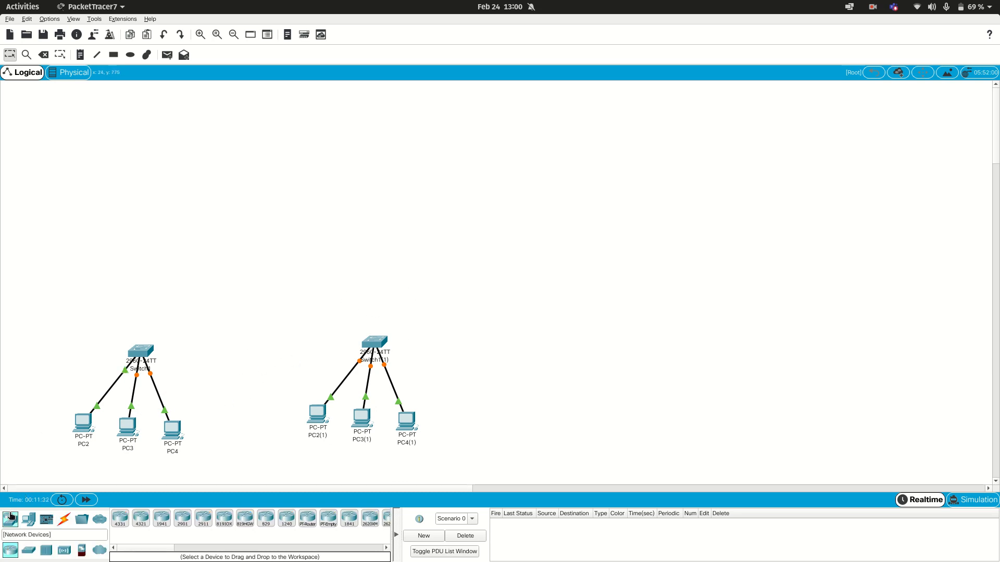
{"action": "left_click_drag", "start_coordinate": [181, 526], "coordinate": [265, 251]}
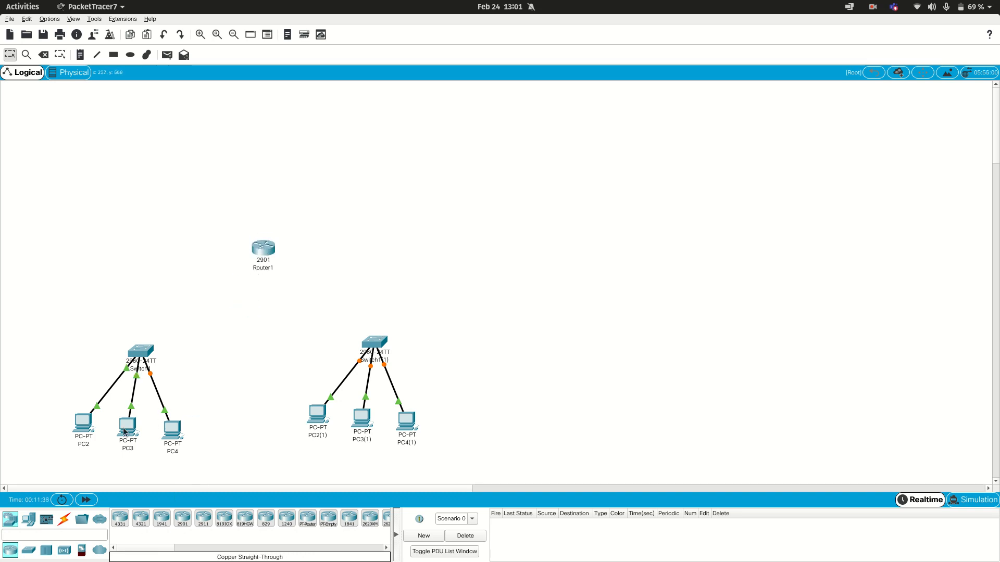
{"action": "left_click", "coordinate": [63, 520]}
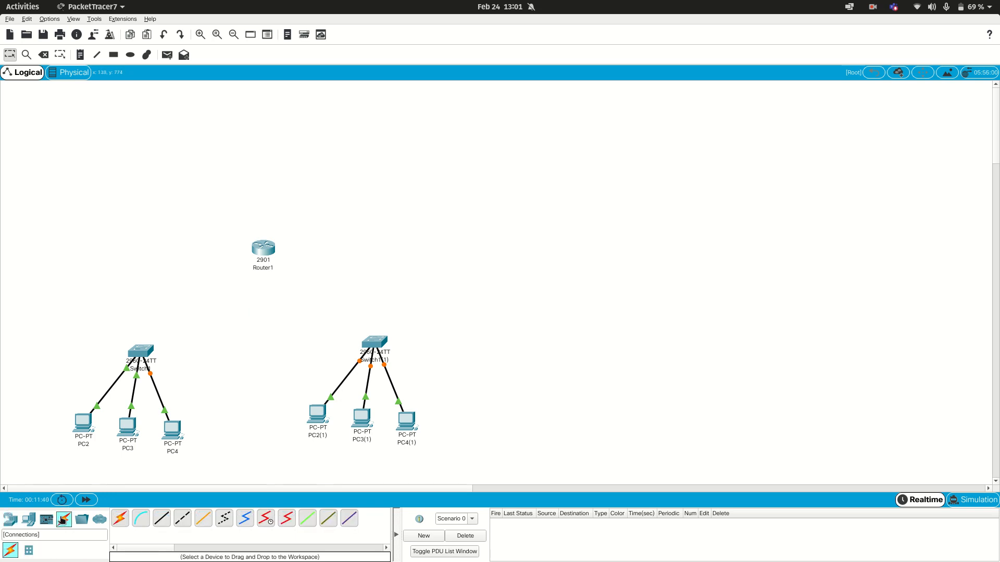
{"action": "left_click", "coordinate": [163, 523]}
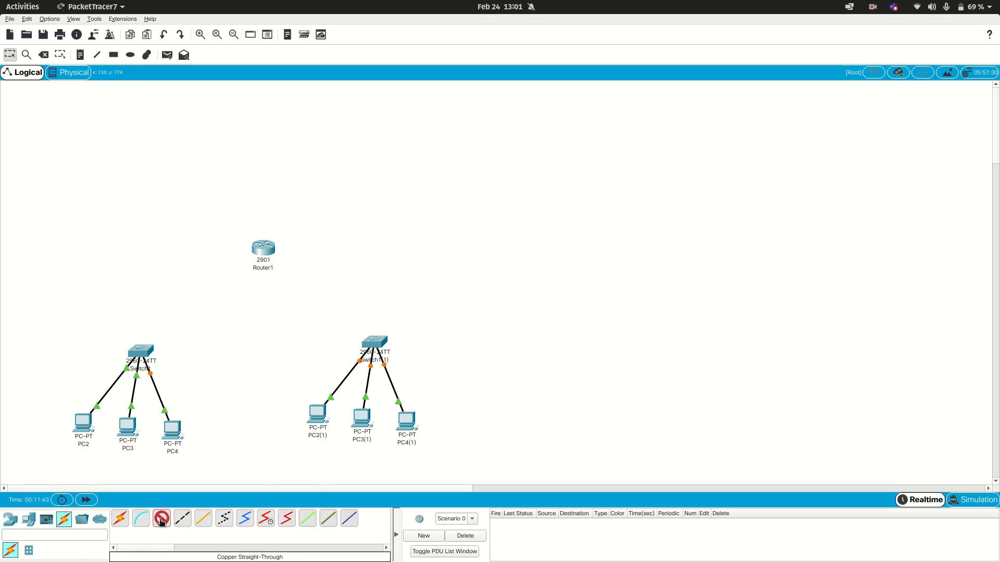
{"action": "left_click", "coordinate": [267, 248]}
{"action": "left_click", "coordinate": [281, 272]}
{"action": "left_click", "coordinate": [145, 350]}
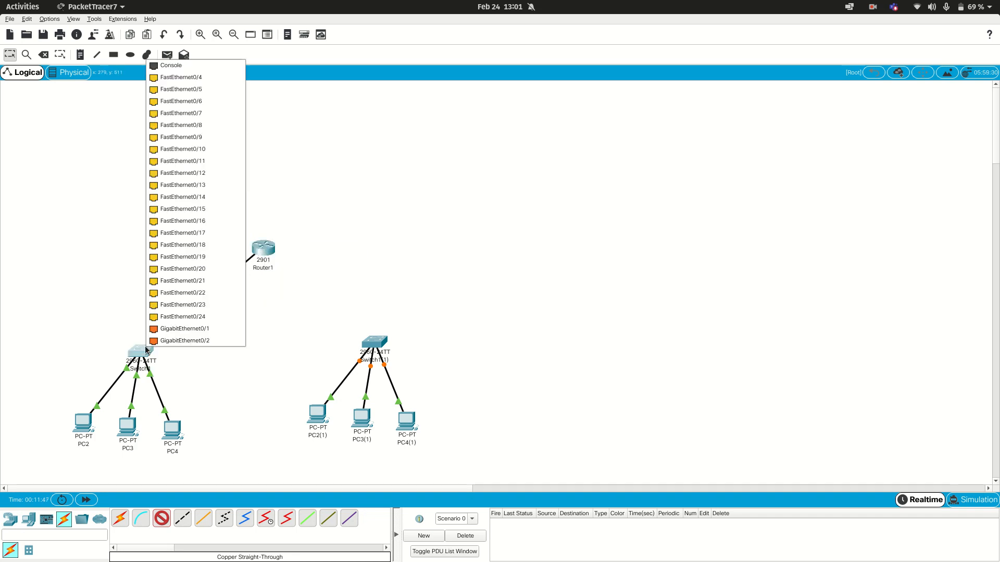
{"action": "left_click", "coordinate": [198, 328]}
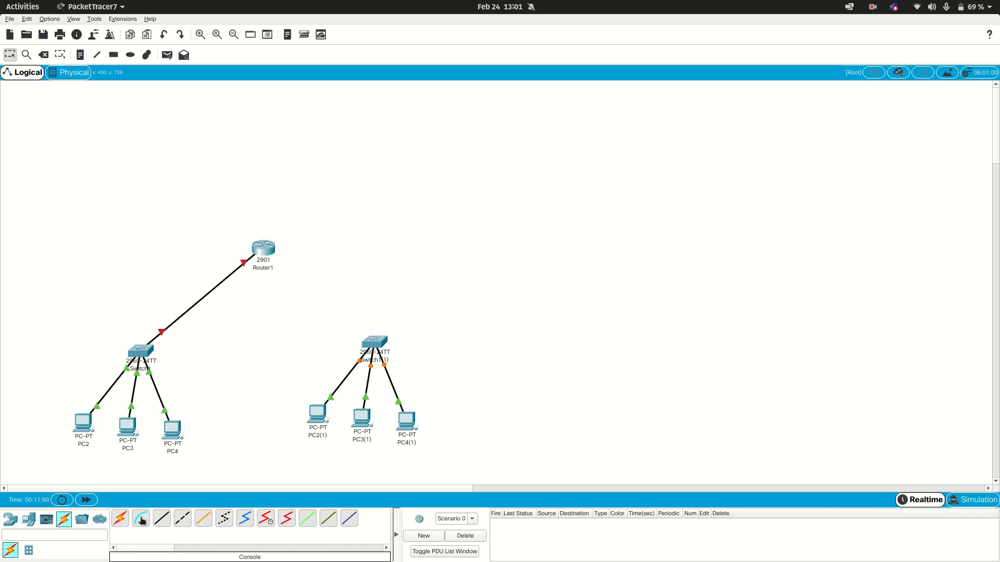
Step: Connect Router1's GigabitEthernet0/1 to the copied switch's GigabitEthernet0/1 with a copper straight-through cable
{"action": "left_click", "coordinate": [161, 518]}
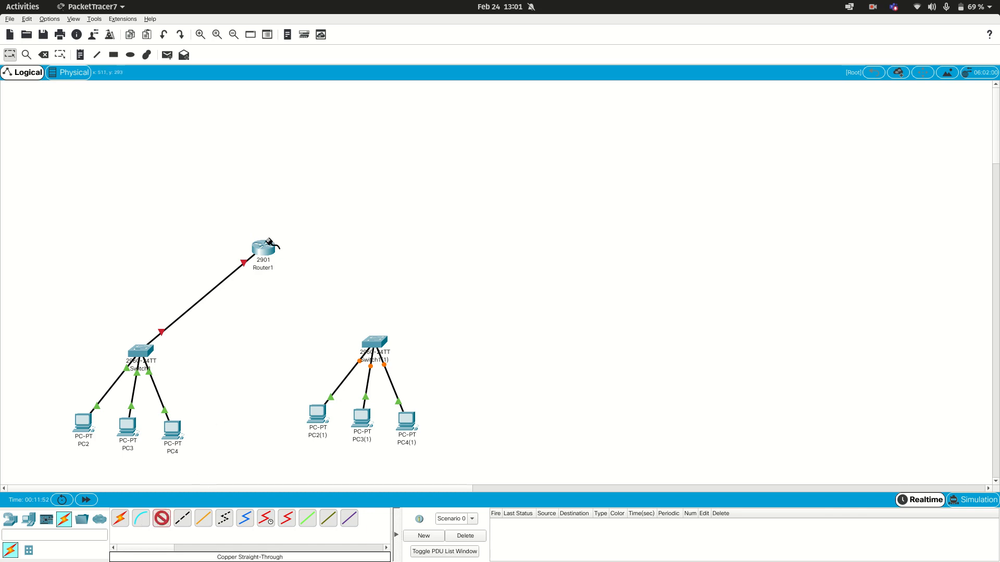
{"action": "left_click", "coordinate": [270, 236]}
{"action": "left_click", "coordinate": [323, 276]}
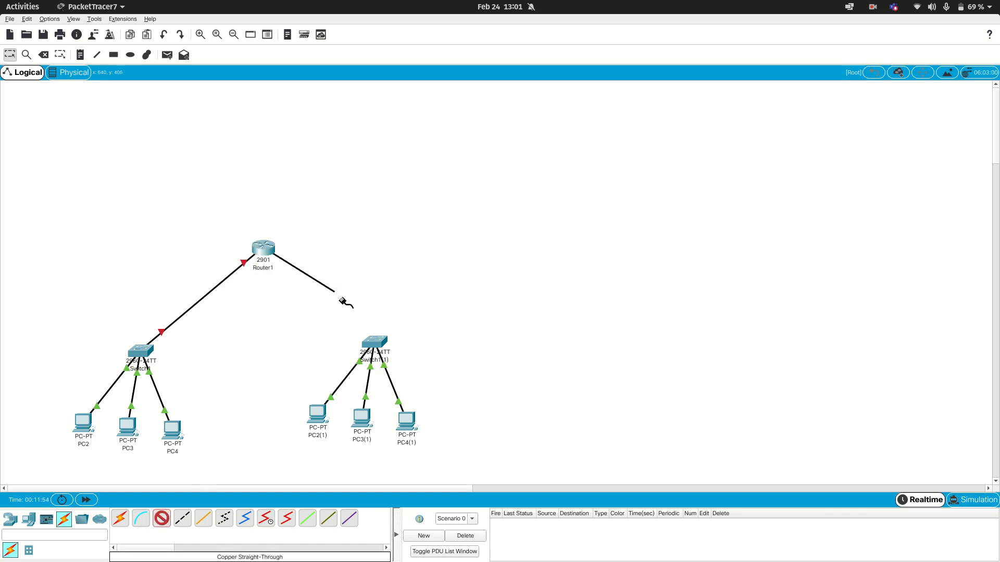
{"action": "left_click", "coordinate": [379, 341]}
{"action": "left_click", "coordinate": [386, 322]}
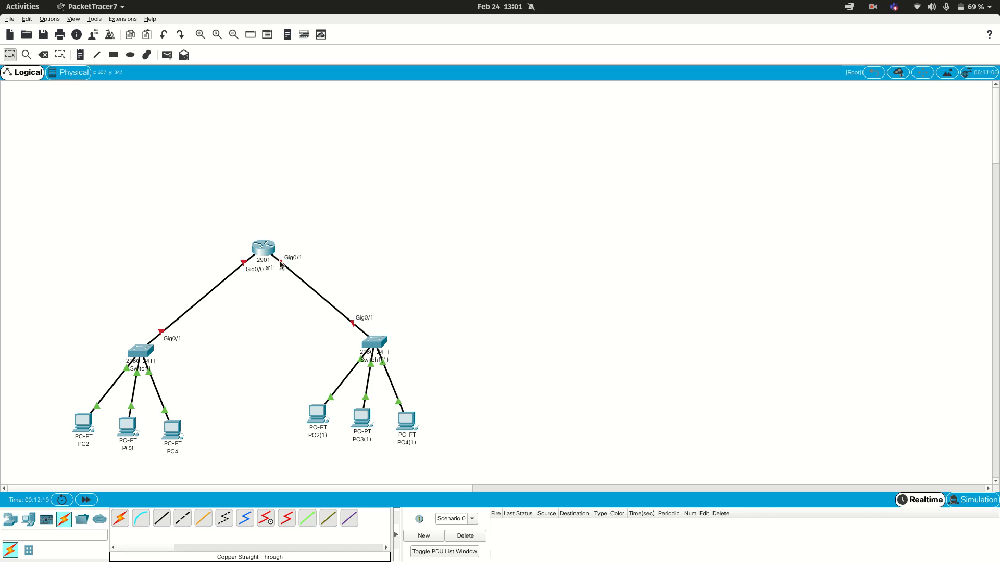
Step: Open Router1's command line interface and answer no to the initial configuration dialog
{"action": "left_click", "coordinate": [265, 248]}
{"action": "left_click", "coordinate": [434, 135]}
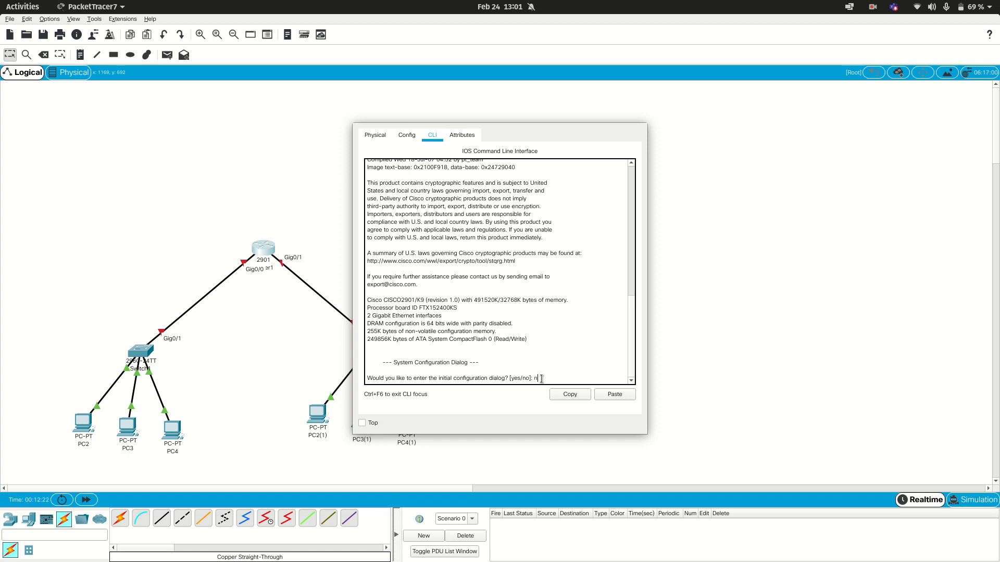
{"action": "key", "text": "Return"}
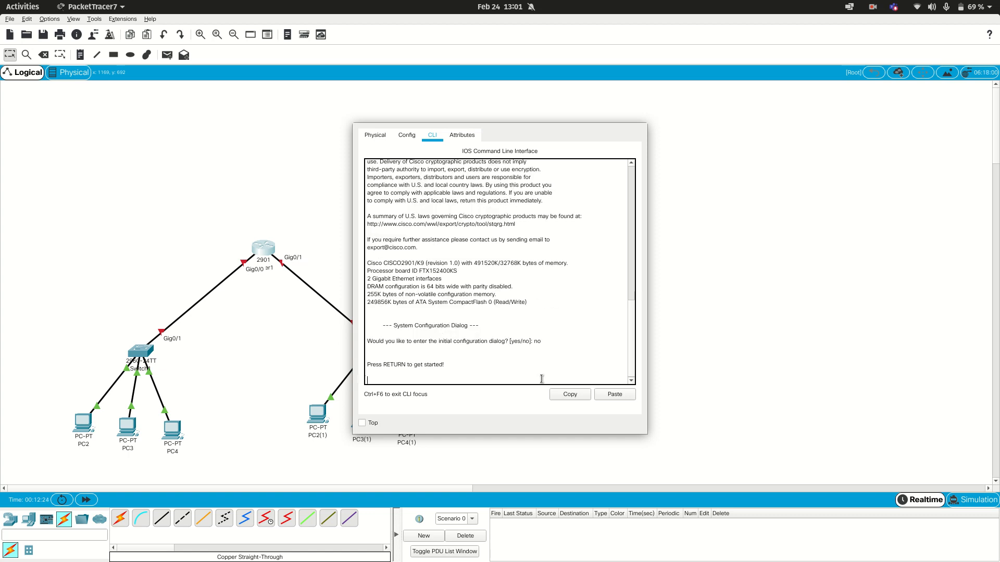
{"action": "key", "text": "Return"}
Step: Enter privileged mode with enable and global configuration mode with configure terminal on Router1
{"action": "type", "text": "enable"}
{"action": "key", "text": "Return"}
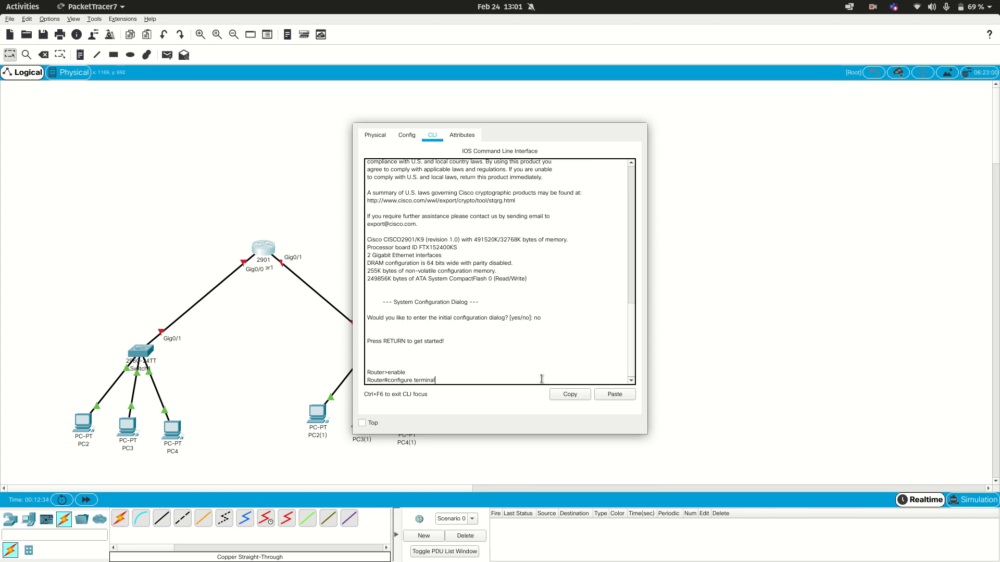
{"action": "key", "text": "Return"}
{"action": "key", "text": "Return"}
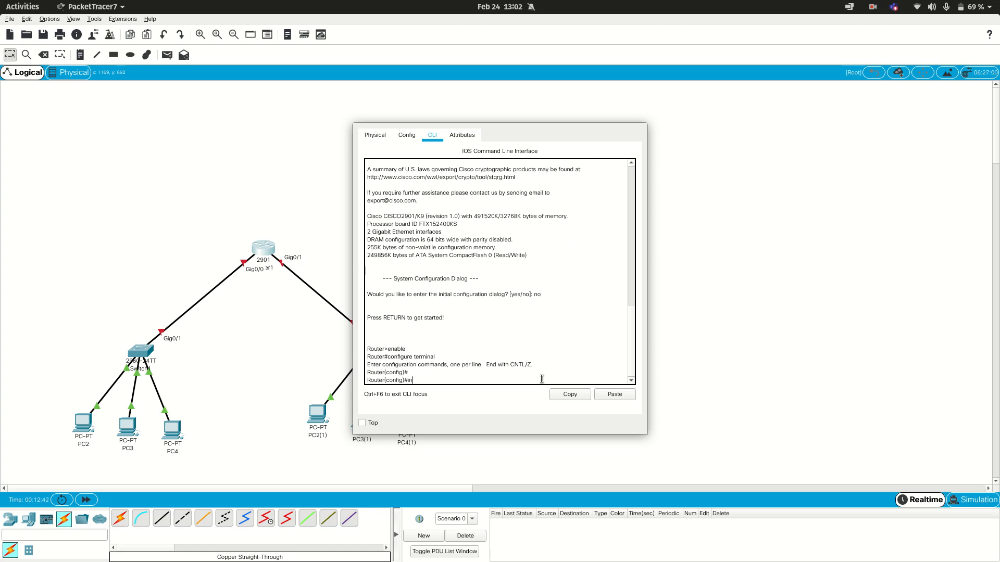
Step: Enter interface configuration mode for gigabitEthernet 0/0 on Router1
{"action": "type", "text": "te"}
{"action": "key", "text": "Tab"}
{"action": "type", "text": "g"}
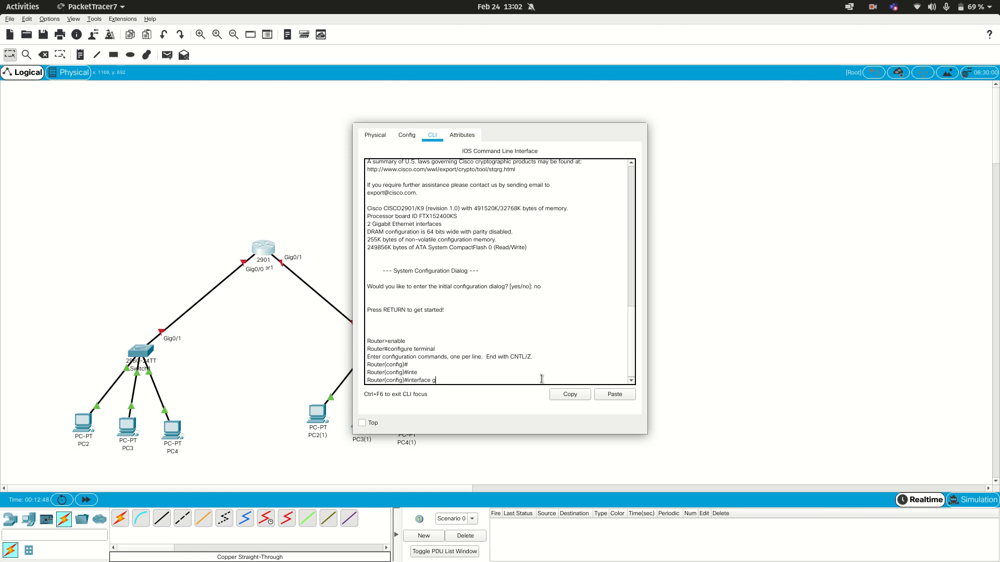
{"action": "type", "text": "u=iga"}
{"action": "key", "text": "Tab"}
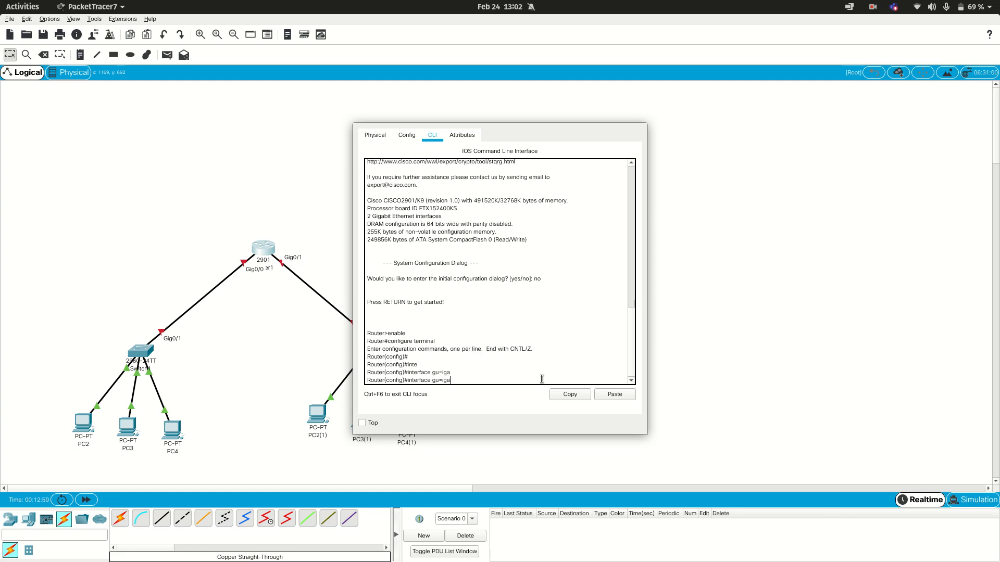
{"action": "key", "text": "BackSpace"}
{"action": "key", "text": "BackSpace"}
{"action": "key", "text": "BackSpace"}
{"action": "type", "text": "iga"}
{"action": "key", "text": "Tab"}
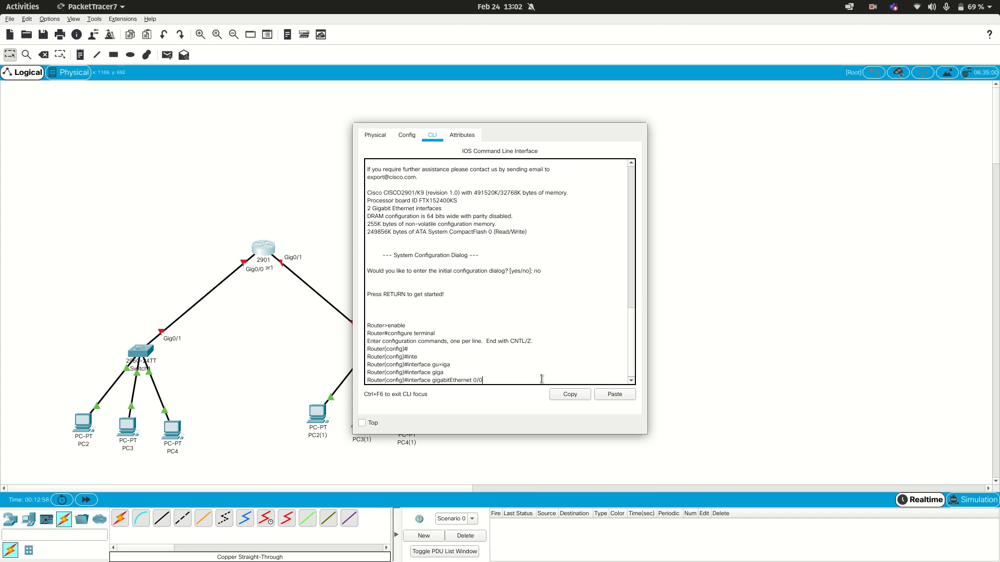
{"action": "key", "text": "Return"}
Step: Try to assign IP address 192.168.1.1 to gigabitEthernet 0/0 without a subnet mask
{"action": "type", "text": "ip"}
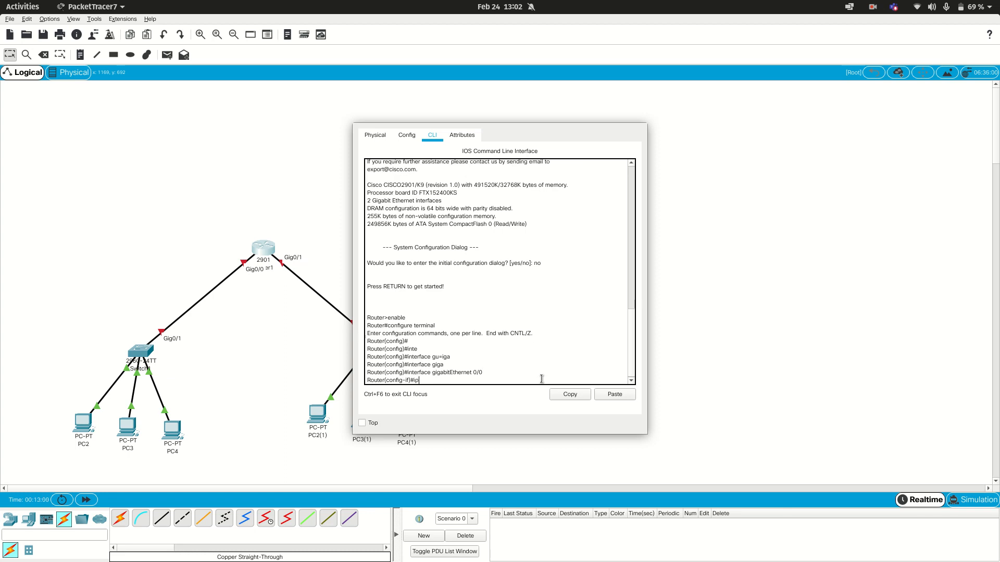
{"action": "type", "text": " addres"}
{"action": "key", "text": "Tab"}
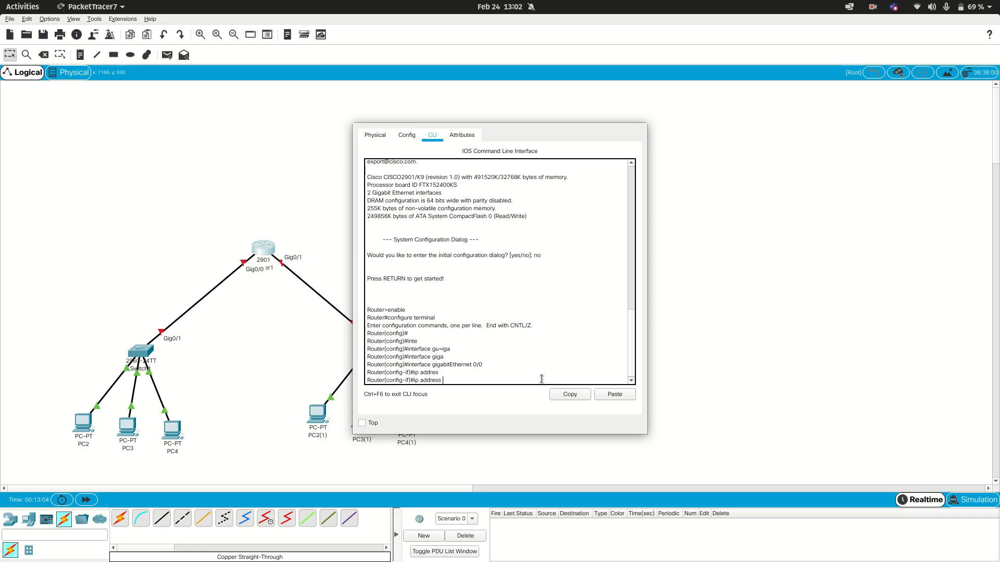
{"action": "type", "text": "192.168.1.1"}
{"action": "key", "text": "Return"}
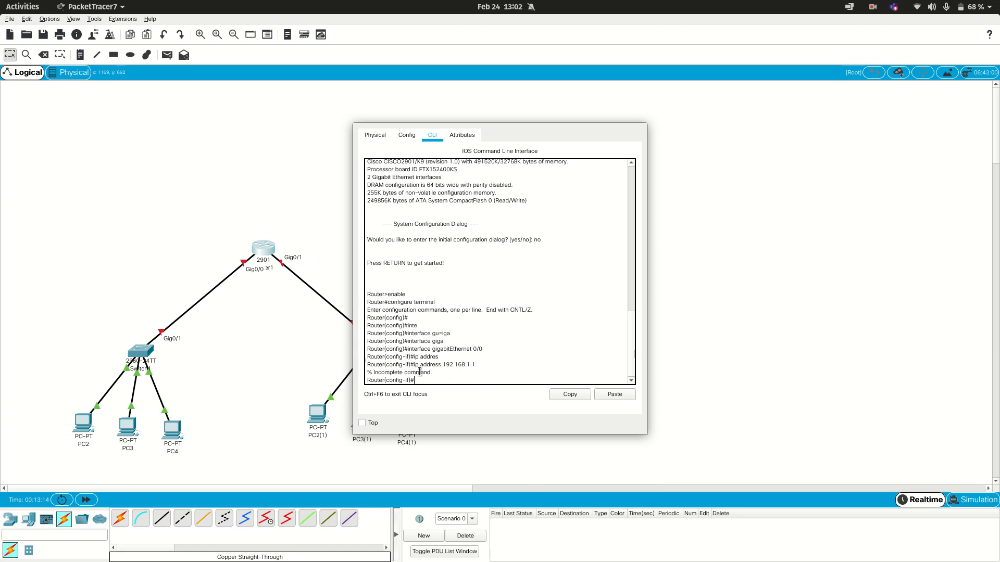
Step: Assign IP address 192.168.1.1 with subnet mask 255.255.255.0 to gigabitEthernet 0/0 on Router1
{"action": "left_click_drag", "start_coordinate": [438, 372], "coordinate": [373, 371]}
{"action": "left_click", "coordinate": [417, 380]}
{"action": "key", "text": "Up"}
{"action": "type", "text": "255.2"}
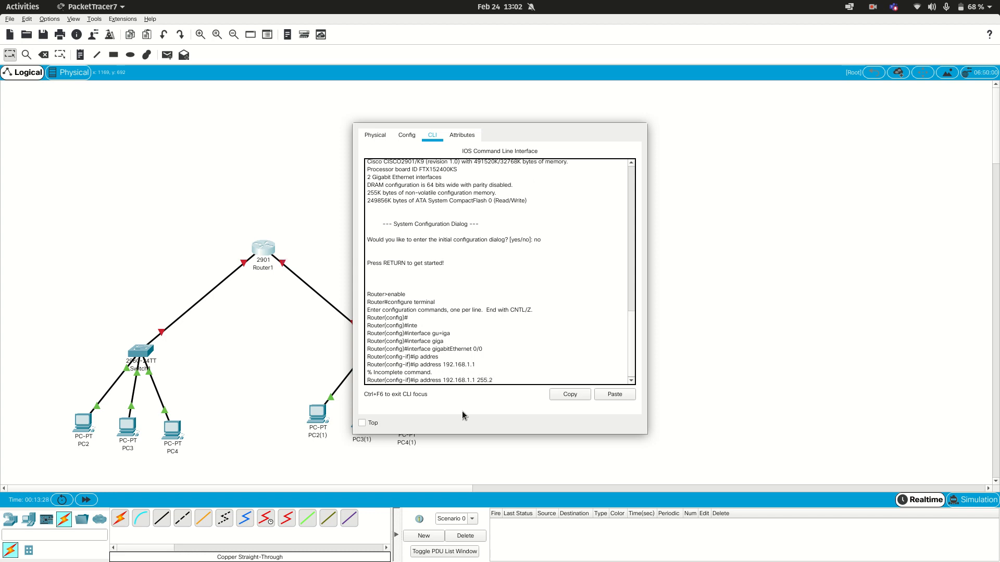
{"action": "type", "text": "55."}
{"action": "type", "text": "255.0"}
{"action": "key", "text": "Return"}
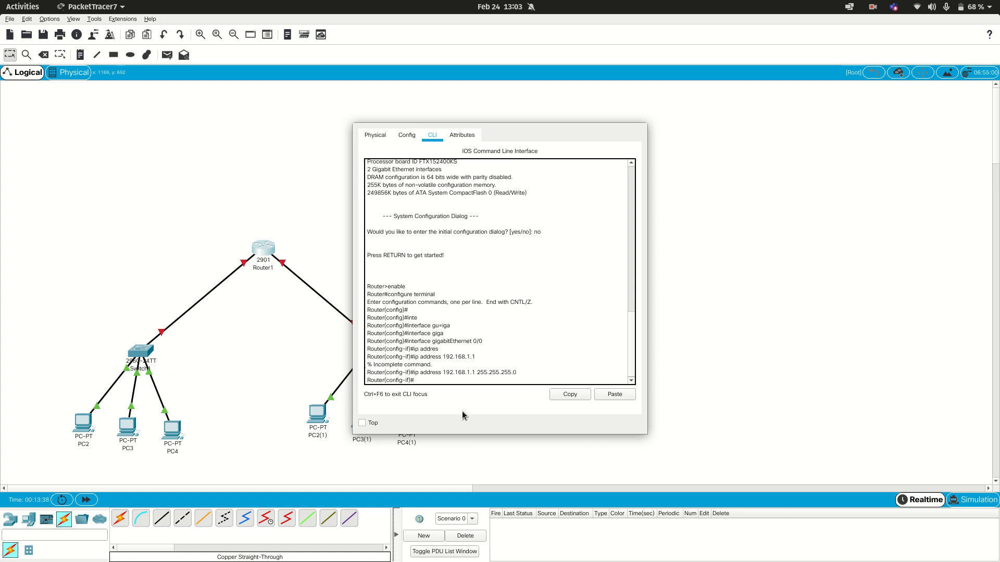
Step: Enable gigabitEthernet 0/0 on Router1 with no shutdown
{"action": "type", "text": "no shu"}
{"action": "key", "text": "Return"}
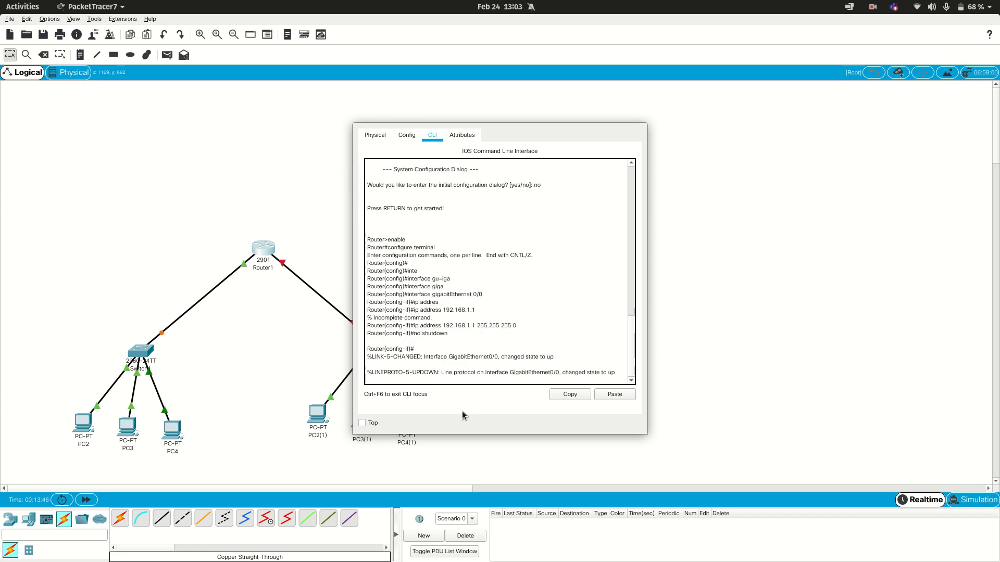
{"action": "key", "text": "Return"}
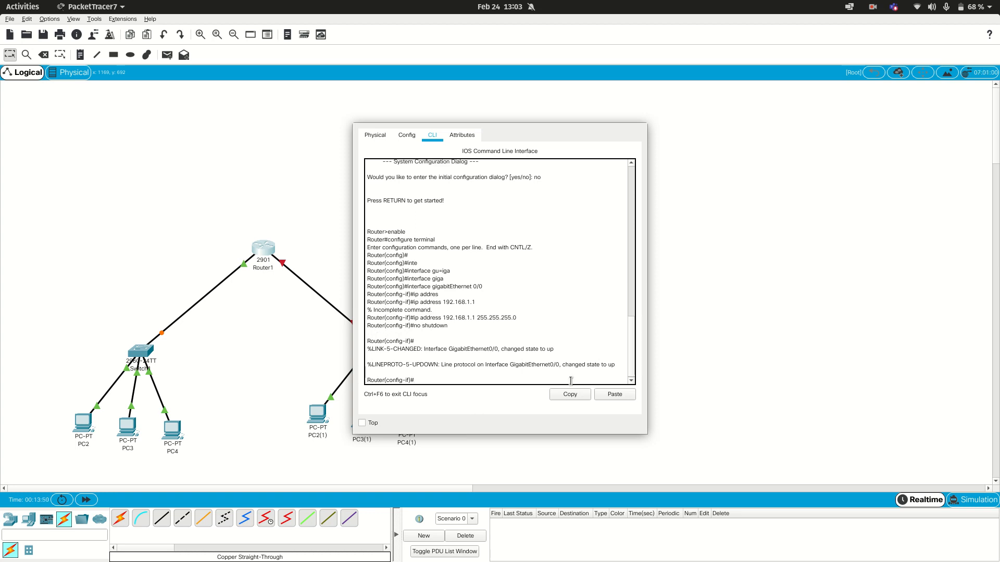
Step: Exit interface and global configuration modes on Router1, returning to privileged mode
{"action": "type", "text": "exit"}
{"action": "key", "text": "Return"}
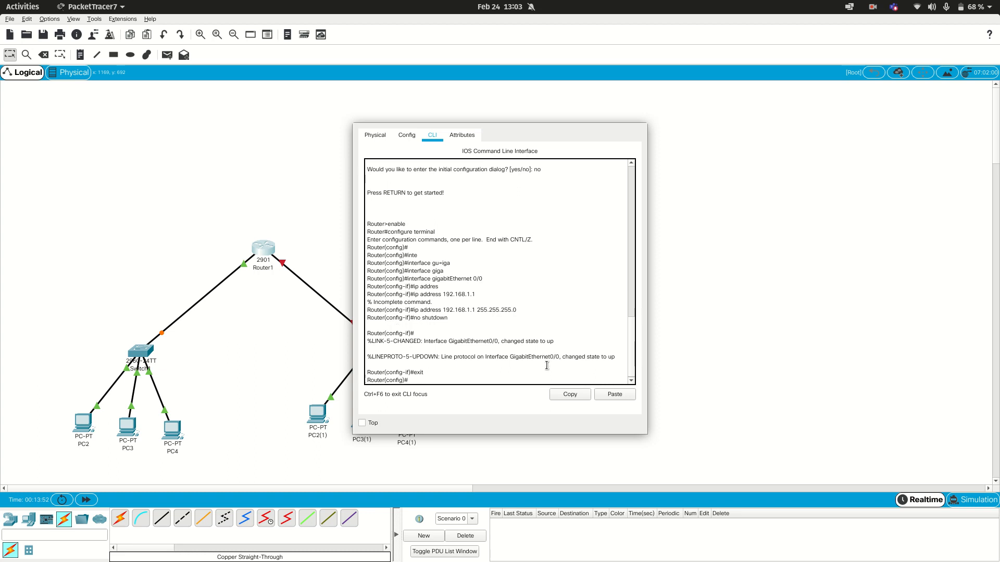
{"action": "type", "text": "exit"}
{"action": "key", "text": "Return"}
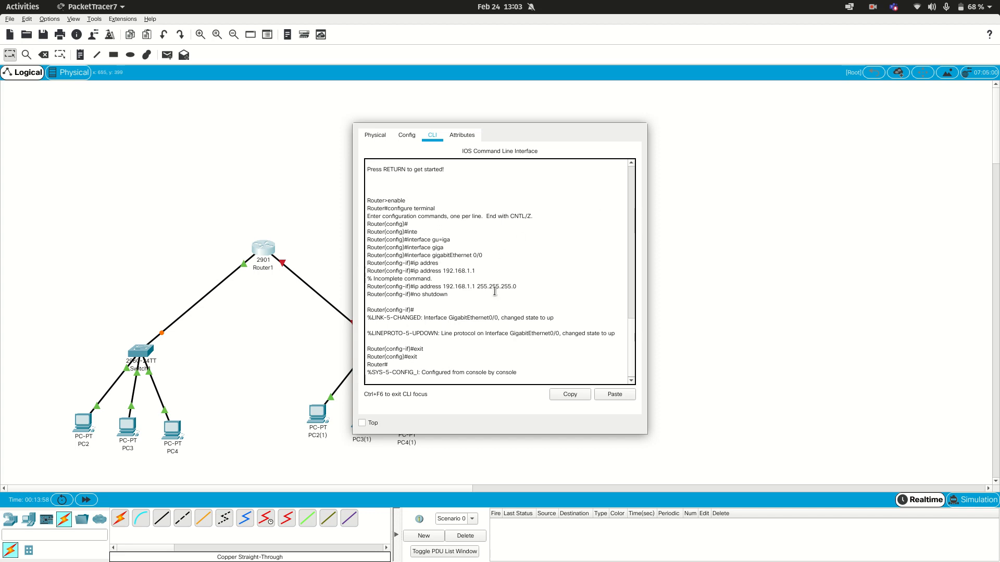
Step: Reopen Router1's command line interface and enter global configuration mode with enable and configure terminal
{"action": "key", "text": "super"}
{"action": "key", "text": "super"}
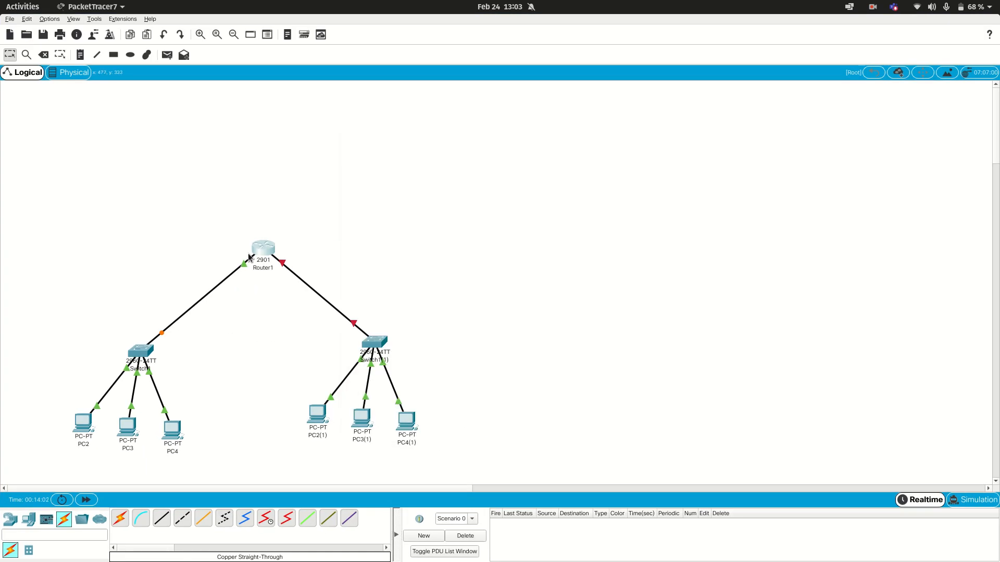
{"action": "left_click", "coordinate": [264, 250]}
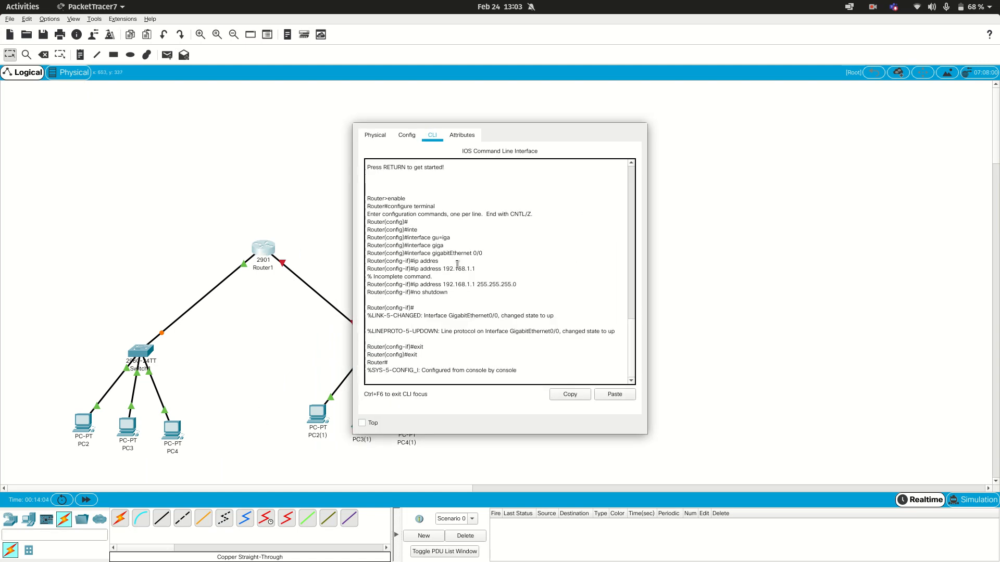
{"action": "key", "text": "Return"}
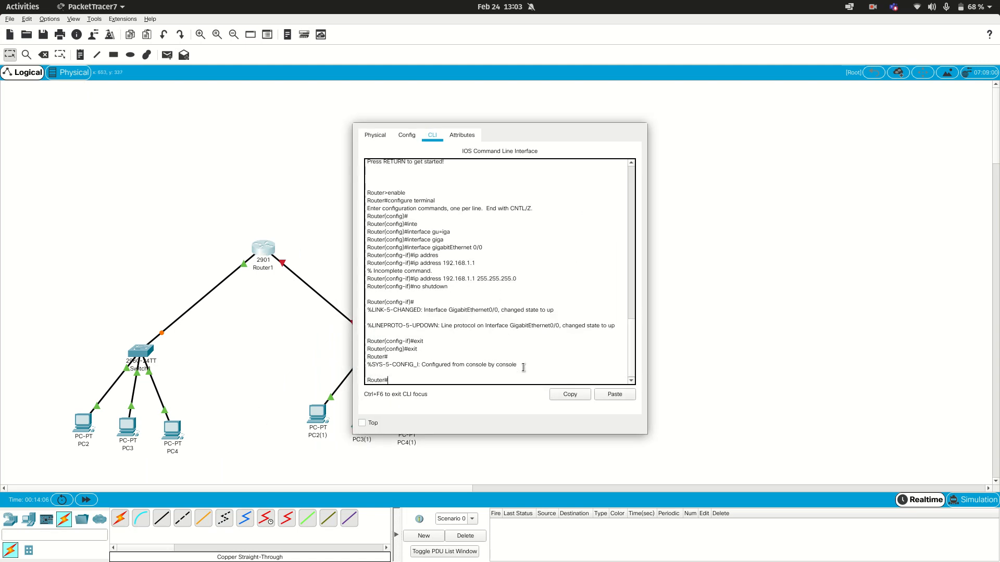
{"action": "type", "text": "enable"}
{"action": "key", "text": "Return"}
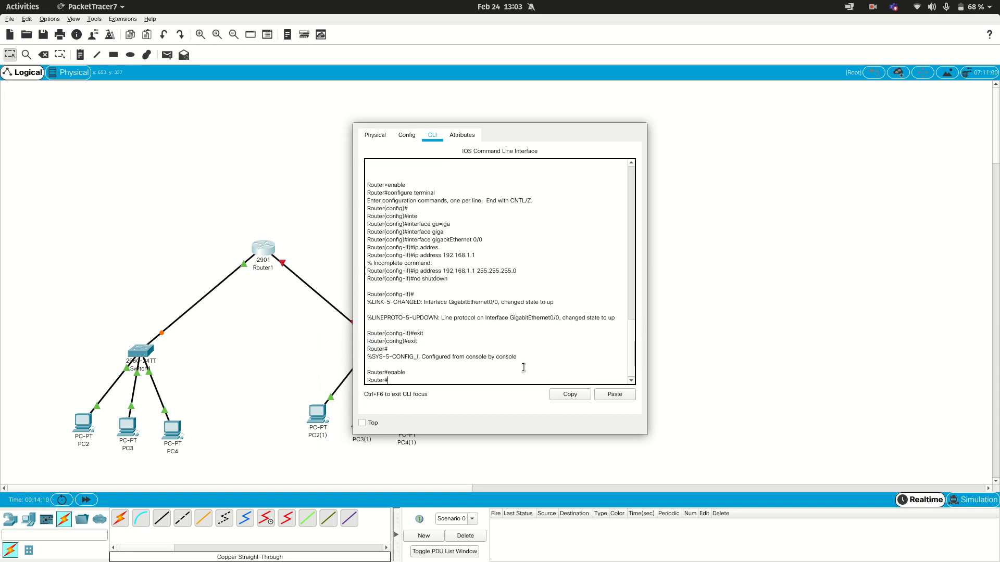
{"action": "type", "text": "configure"}
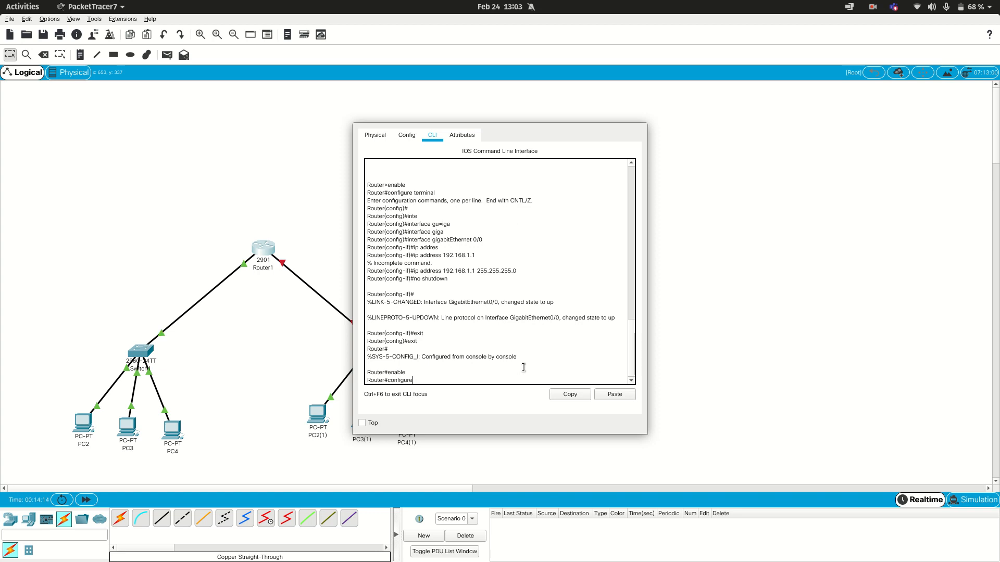
{"action": "type", "text": " terminal"}
{"action": "key", "text": "Return"}
{"action": "key", "text": "Return"}
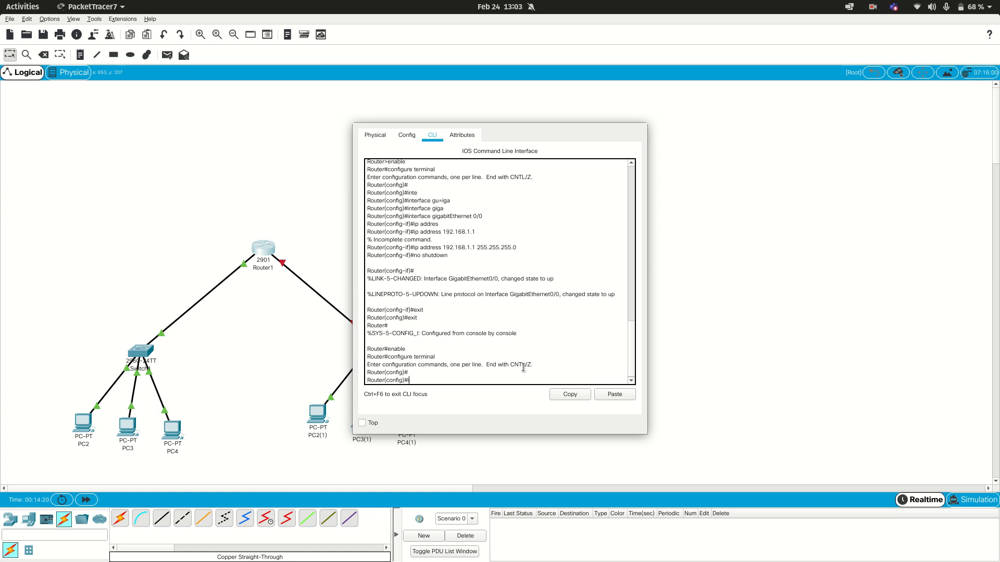
Step: Enter interface configuration mode for gigabitEthernet 0/1 on Router1
{"action": "type", "text": "in"}
{"action": "key", "text": "Tab"}
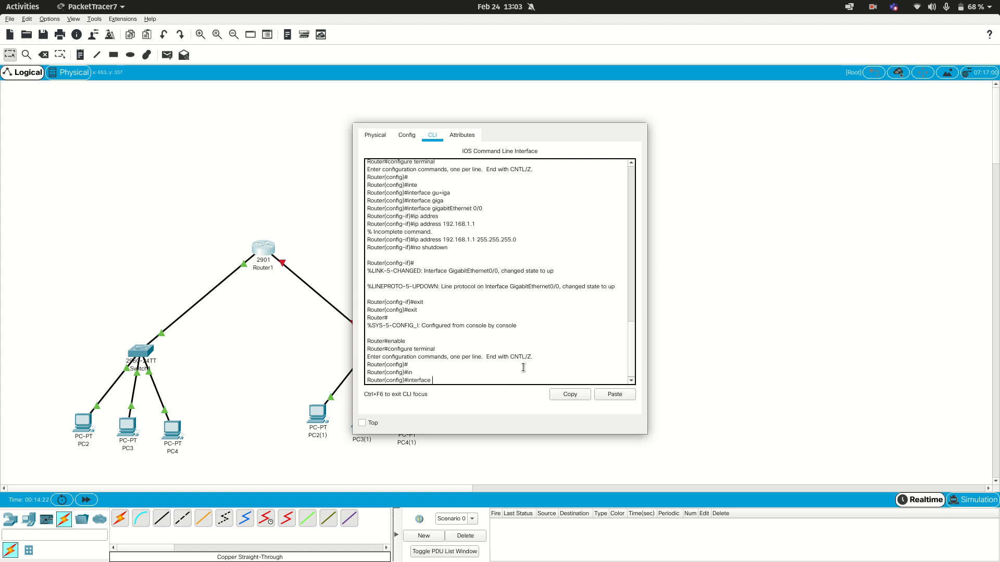
{"action": "left_click", "coordinate": [327, 257]}
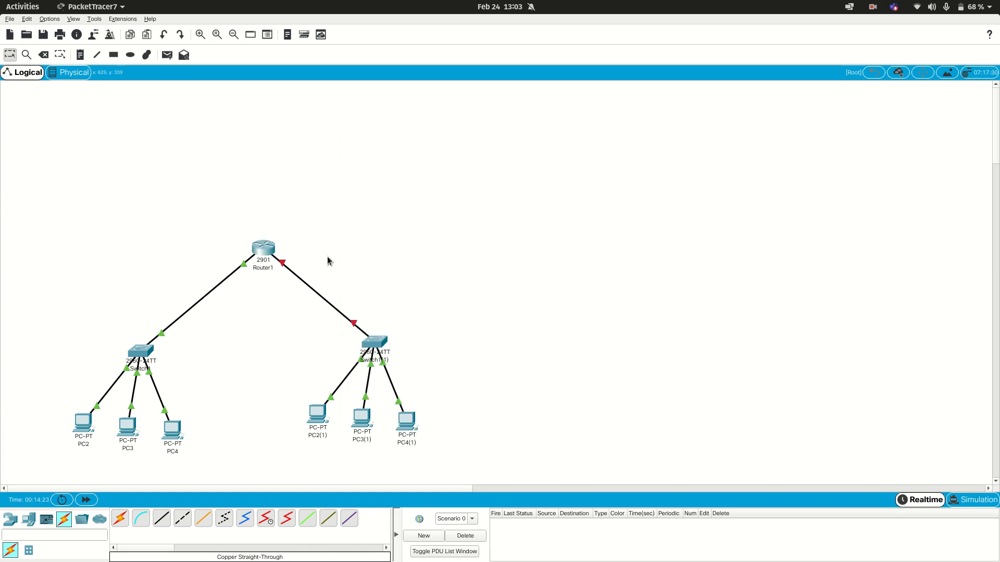
{"action": "left_click", "coordinate": [275, 249]}
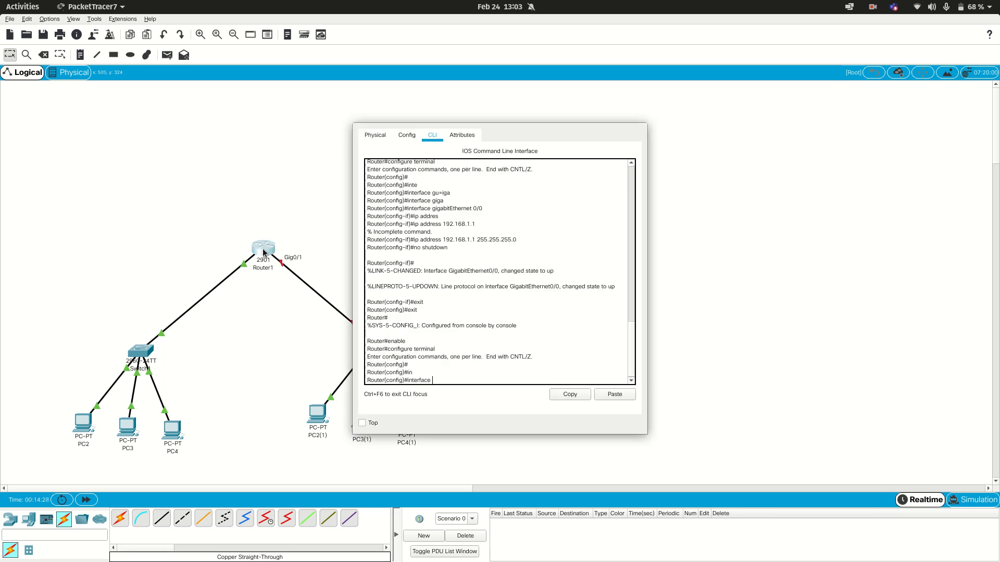
{"action": "type", "text": "ga"}
{"action": "key", "text": "Tab"}
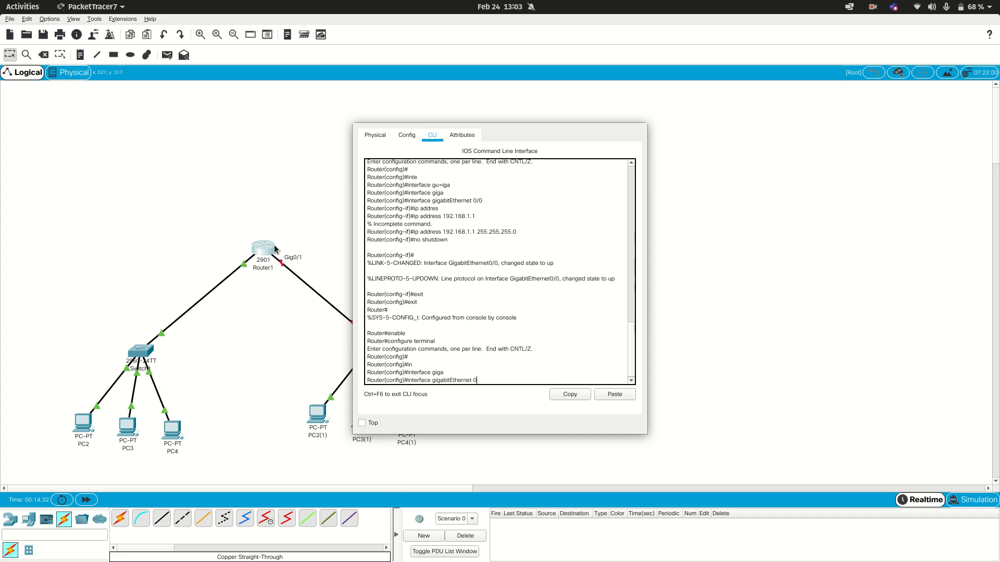
{"action": "type", "text": "0/1"}
{"action": "key", "text": "Return"}
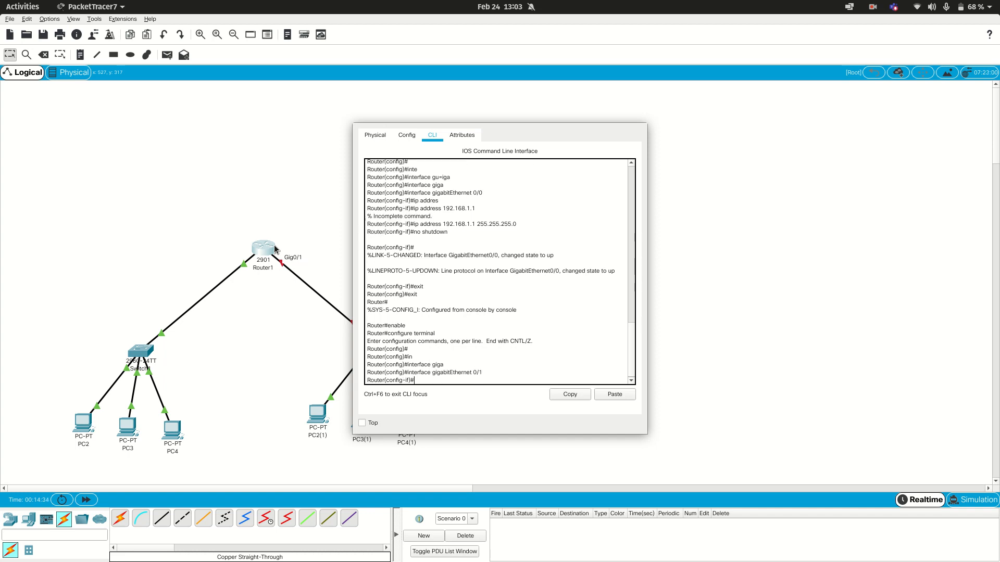
Step: Try to assign IP address 192.169.1.1 to gigabitEthernet 0/1 without a subnet mask
{"action": "type", "text": "ip a"}
{"action": "type", "text": "9.1.1"}
{"action": "key", "text": "Return"}
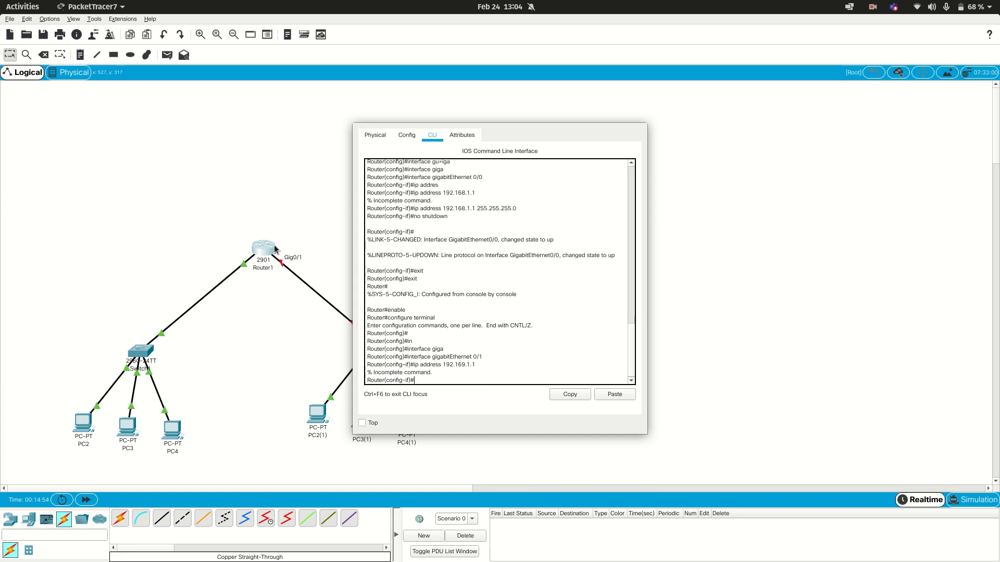
Step: Assign IP address 192.169.1.1 with subnet mask 255.255.255.0 to gigabitEthernet 0/1 on Router1
{"action": "key", "text": "Up"}
{"action": "type", "text": "255.255.255.0"}
{"action": "key", "text": "Return"}
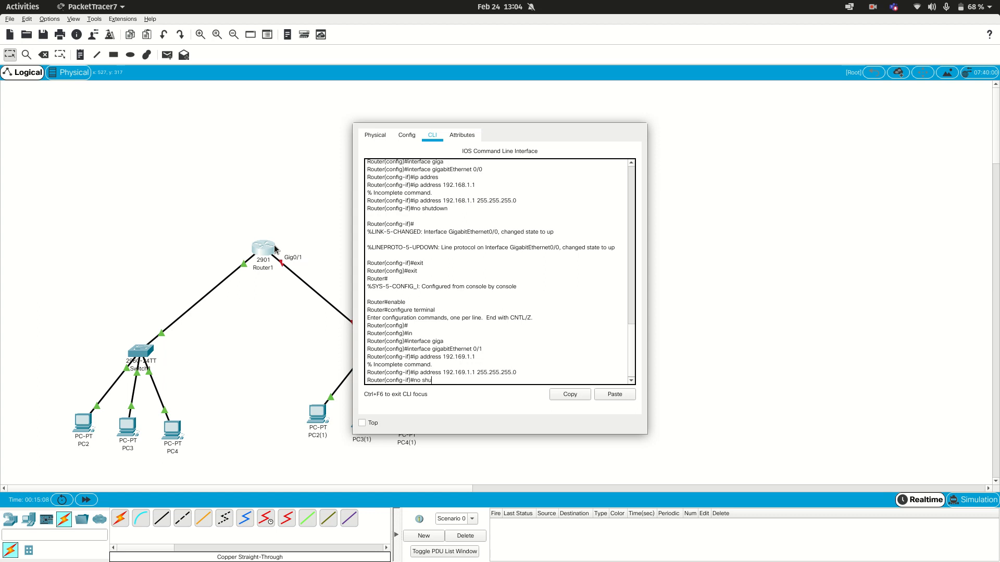
Step: Enable gigabitEthernet 0/1 with no shutdown and leave Router1's command line interface
{"action": "type", "text": "no shutdown"}
{"action": "key", "text": "Return"}
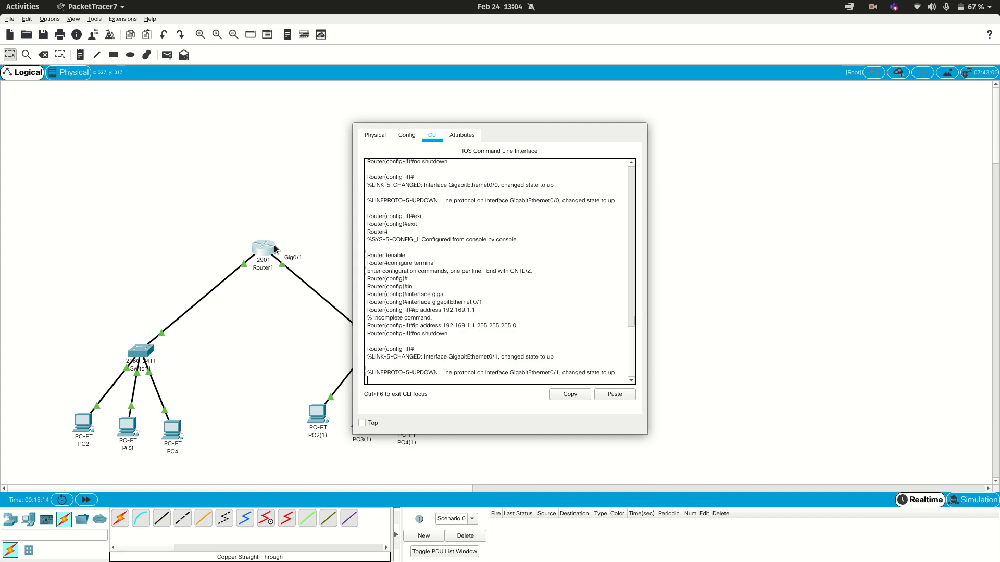
{"action": "key", "text": "Return"}
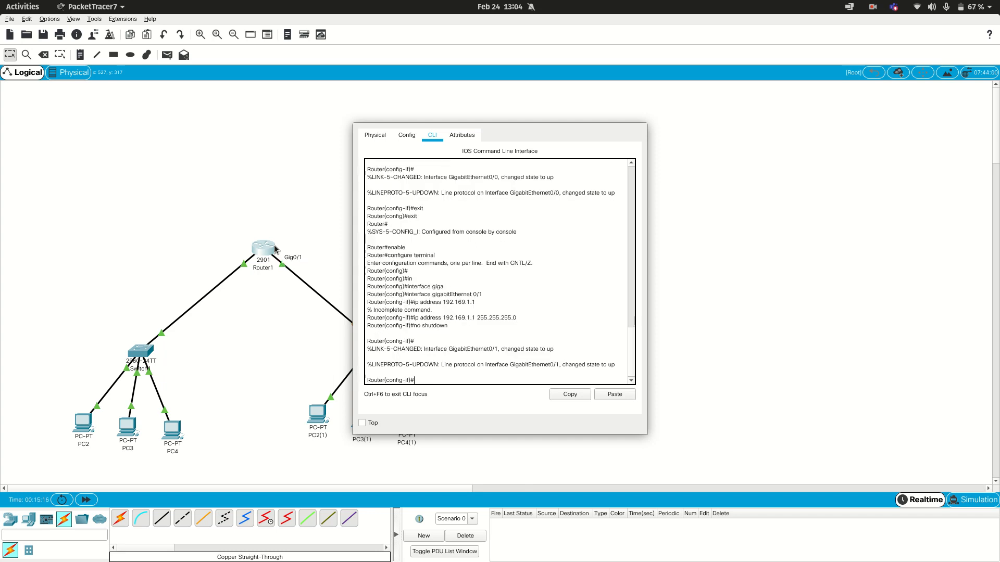
{"action": "key", "text": "XF86AudioRaiseVolume"}
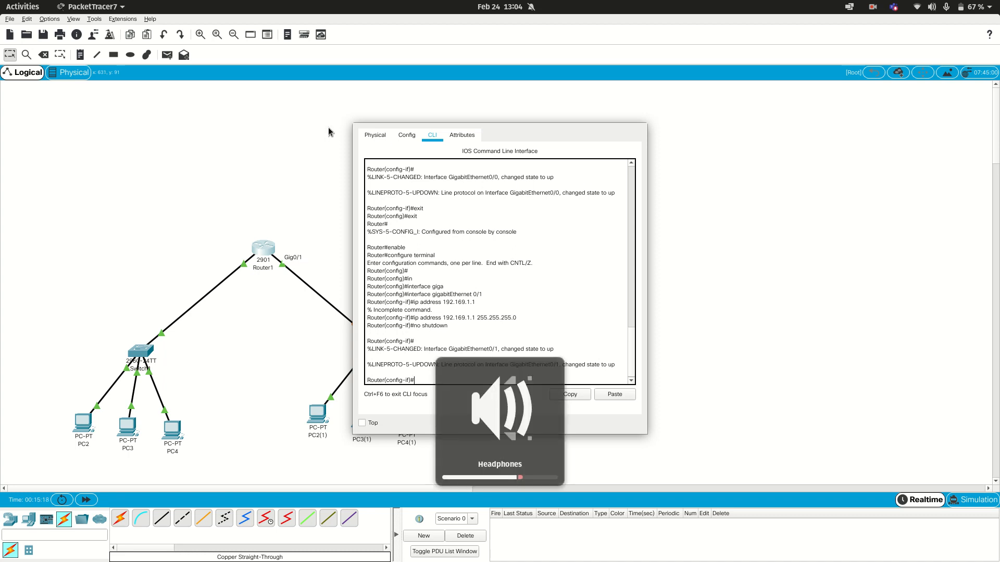
{"action": "left_click", "coordinate": [347, 119]}
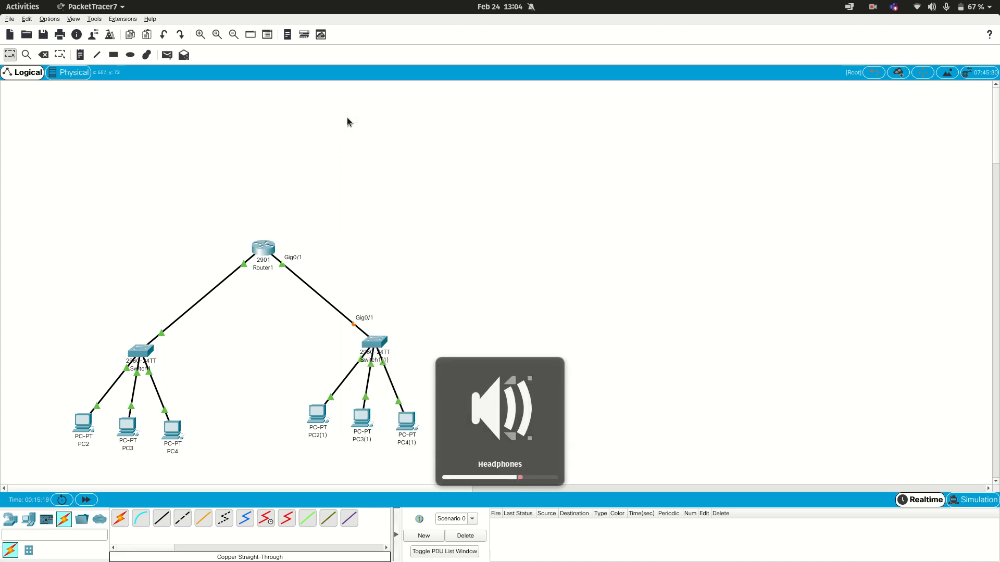
Step: Give PC2 the static IPv4 address 192.168.1.5 with subnet mask 255.255.255.0
{"action": "left_click", "coordinate": [87, 424]}
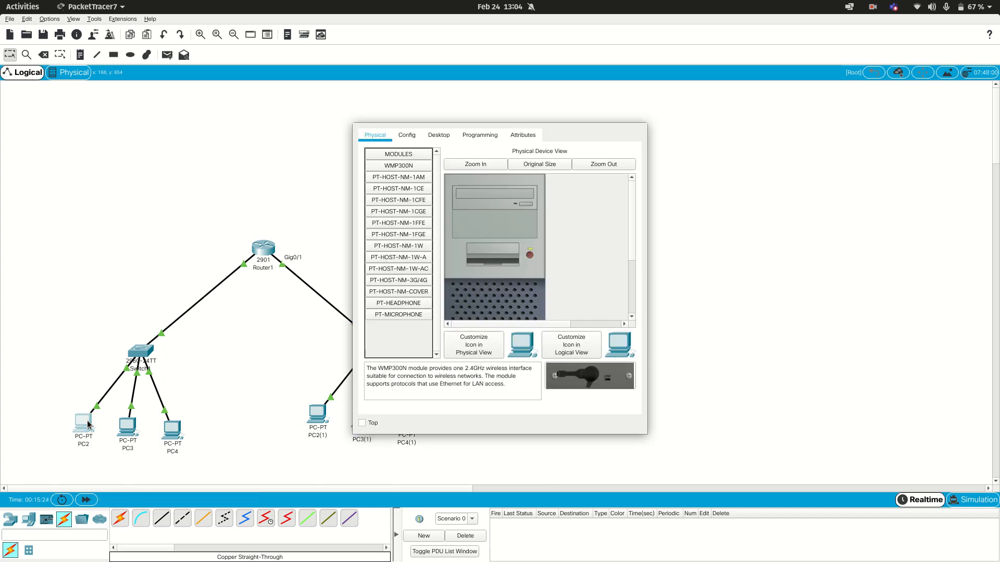
{"action": "left_click", "coordinate": [433, 136]}
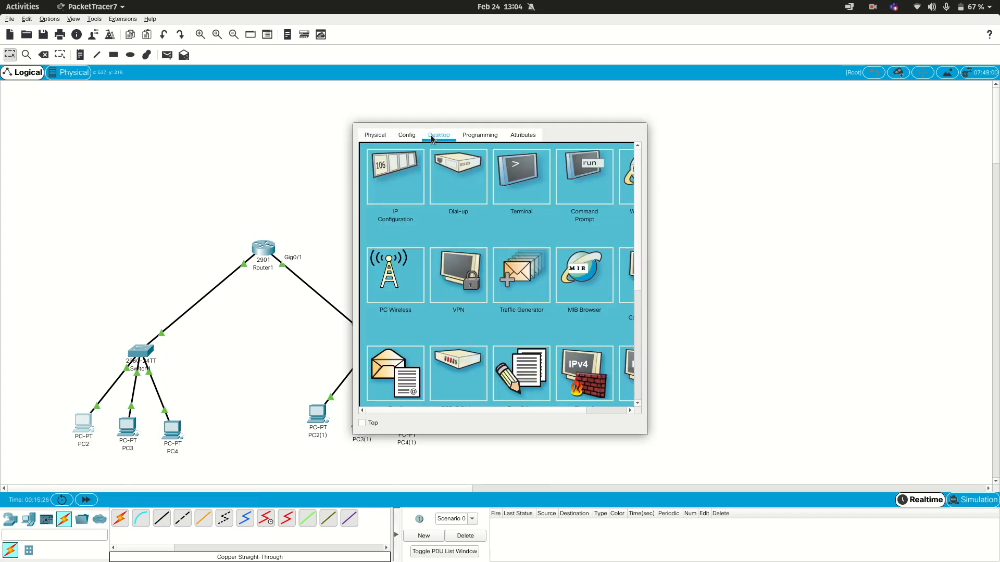
{"action": "left_click", "coordinate": [414, 175]}
{"action": "left_click", "coordinate": [494, 209]}
{"action": "type", "text": "19"}
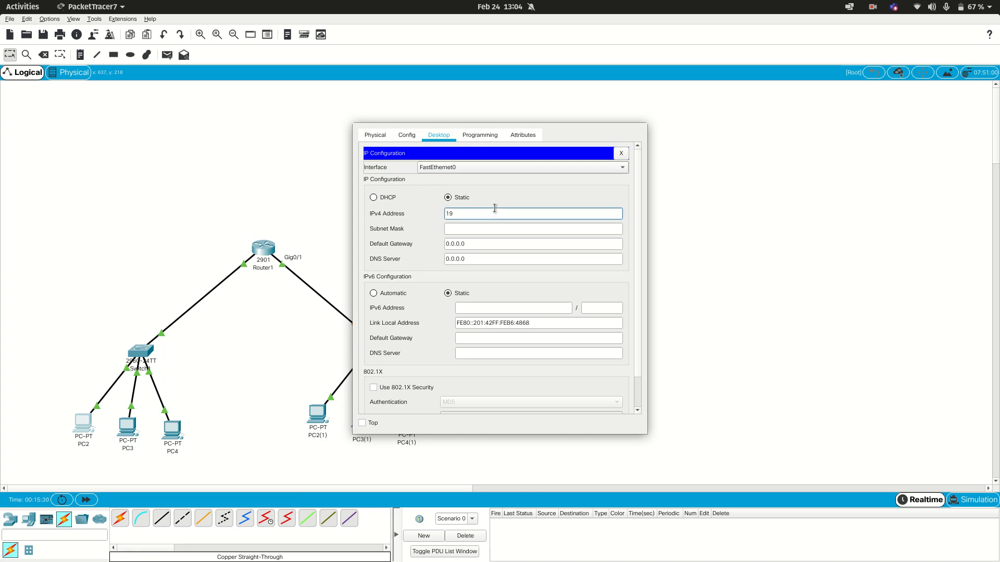
{"action": "type", "text": "2.168.1.5"}
{"action": "key", "text": "ctrl+a"}
{"action": "key", "text": "ctrl+c"}
{"action": "left_click", "coordinate": [488, 229]}
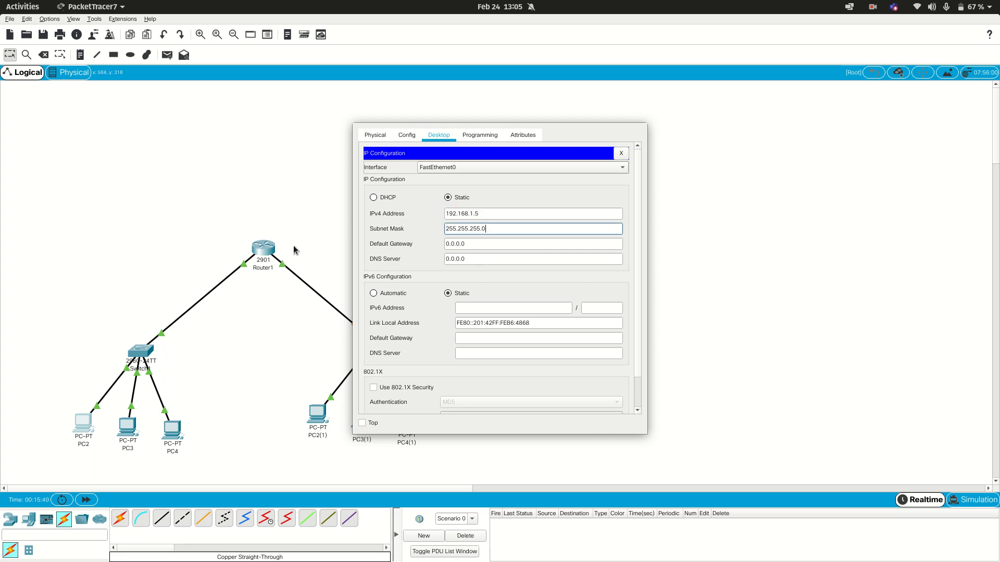
{"action": "left_click", "coordinate": [471, 244]}
{"action": "key", "text": "ctrl+a"}
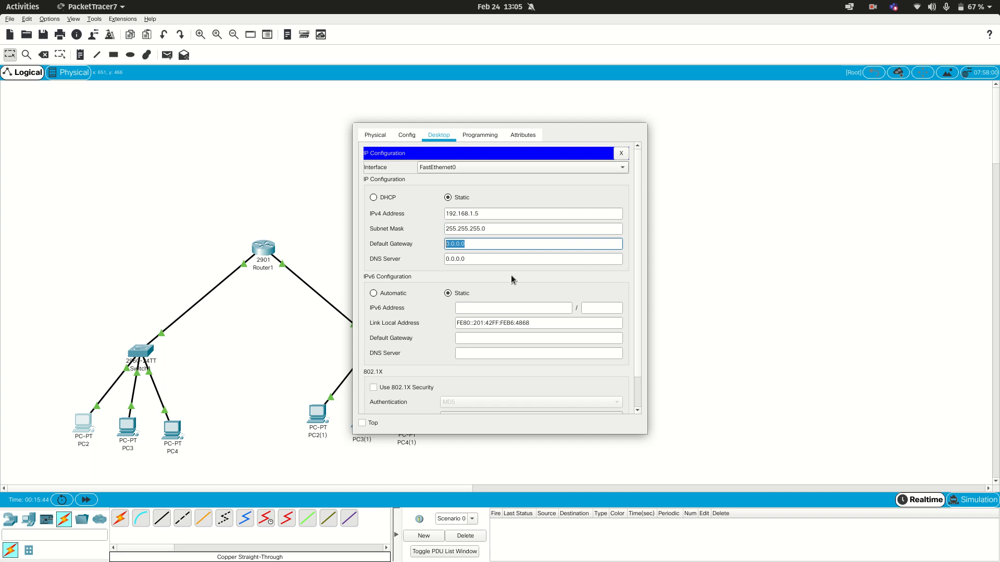
{"action": "left_click", "coordinate": [264, 348]}
Step: Give PC3 the static IPv4 address 192.168.1.6 with subnet mask 255.255.255.0
{"action": "left_click", "coordinate": [130, 428]}
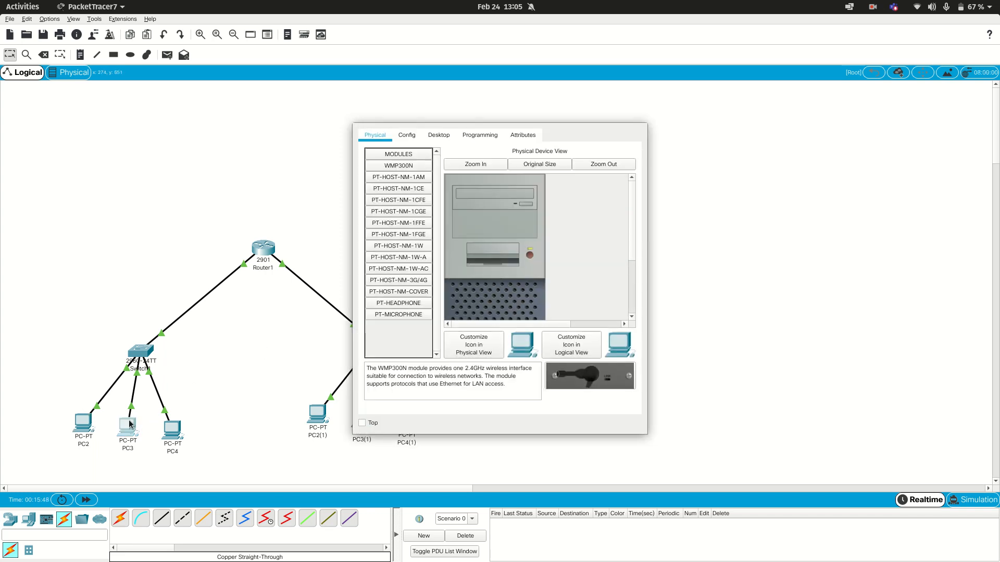
{"action": "left_click", "coordinate": [439, 134]}
{"action": "left_click", "coordinate": [416, 168]}
{"action": "key", "text": "ctrl+v"}
{"action": "key", "text": "BackSpace"}
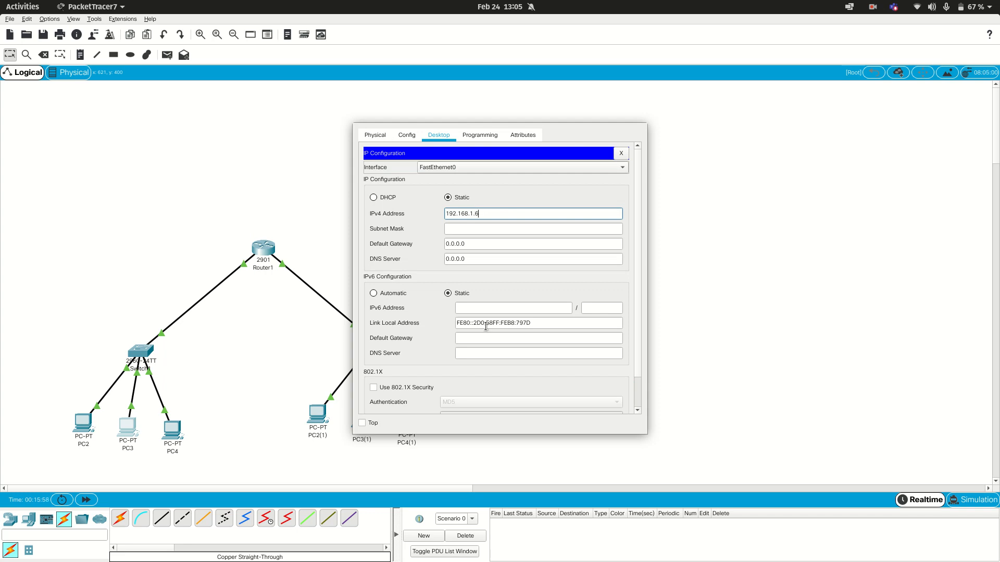
Step: Give PC4 the static IPv4 address 192.168.1.7 with subnet mask 255.255.255.0
{"action": "left_click", "coordinate": [172, 430]}
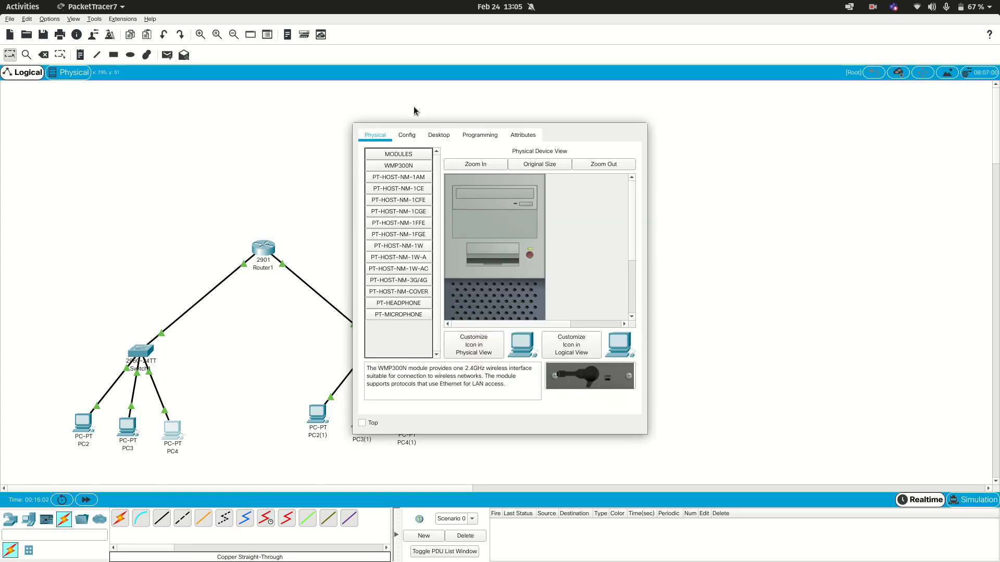
{"action": "left_click", "coordinate": [407, 135]}
{"action": "left_click", "coordinate": [383, 133]}
{"action": "left_click", "coordinate": [440, 136]}
{"action": "left_click", "coordinate": [409, 182]}
{"action": "left_click", "coordinate": [479, 214]}
{"action": "type", "text": "192.168.1.5"}
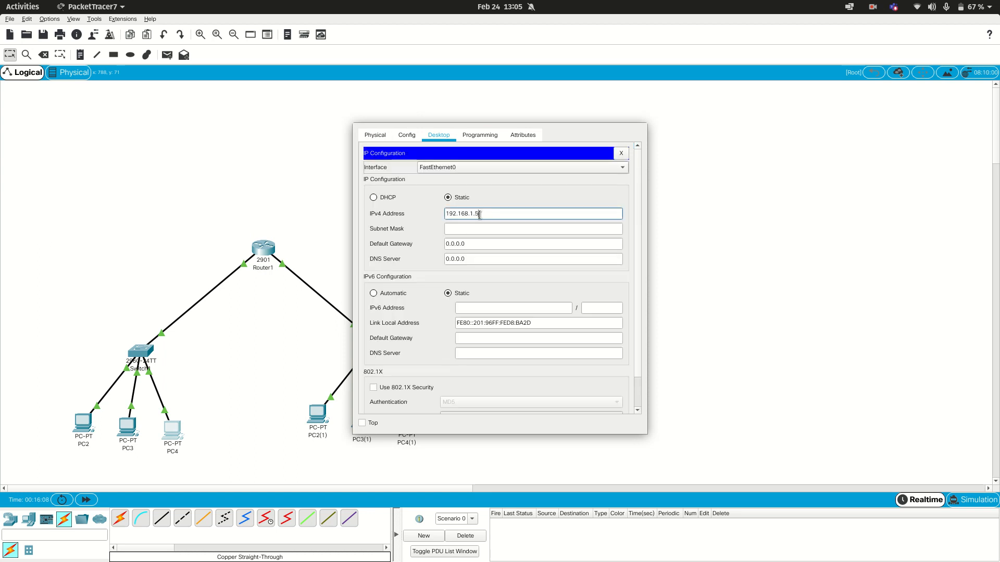
{"action": "key", "text": "BackSpace"}
{"action": "type", "text": "7"}
{"action": "left_click", "coordinate": [720, 187]}
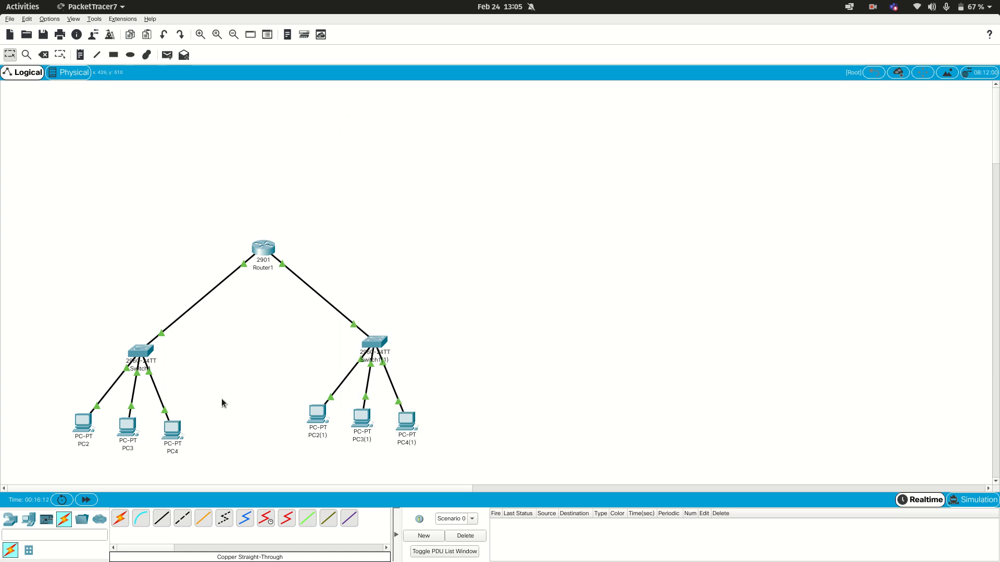
{"action": "left_click", "coordinate": [180, 430]}
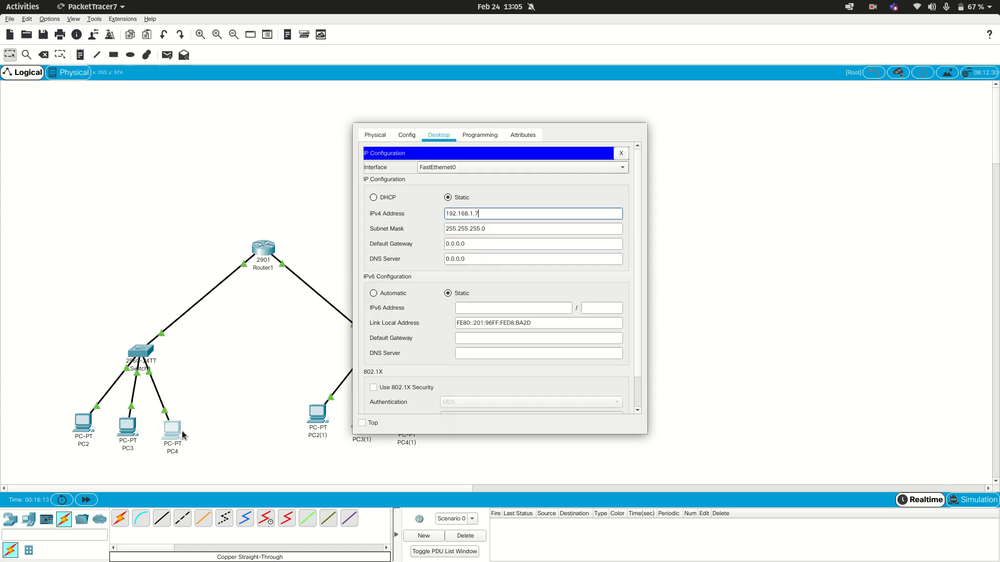
{"action": "left_click", "coordinate": [225, 384]}
Step: Give PC2(1) the static IPv4 address 192.169.1.5 with subnet mask 255.255.255.0
{"action": "left_click", "coordinate": [320, 414]}
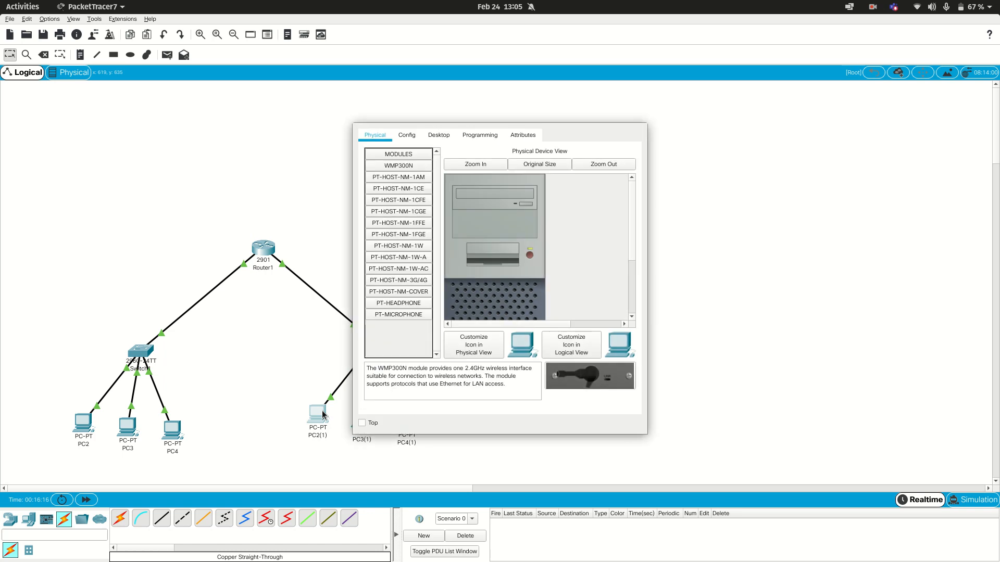
{"action": "left_click", "coordinate": [437, 134]}
{"action": "left_click", "coordinate": [393, 180]}
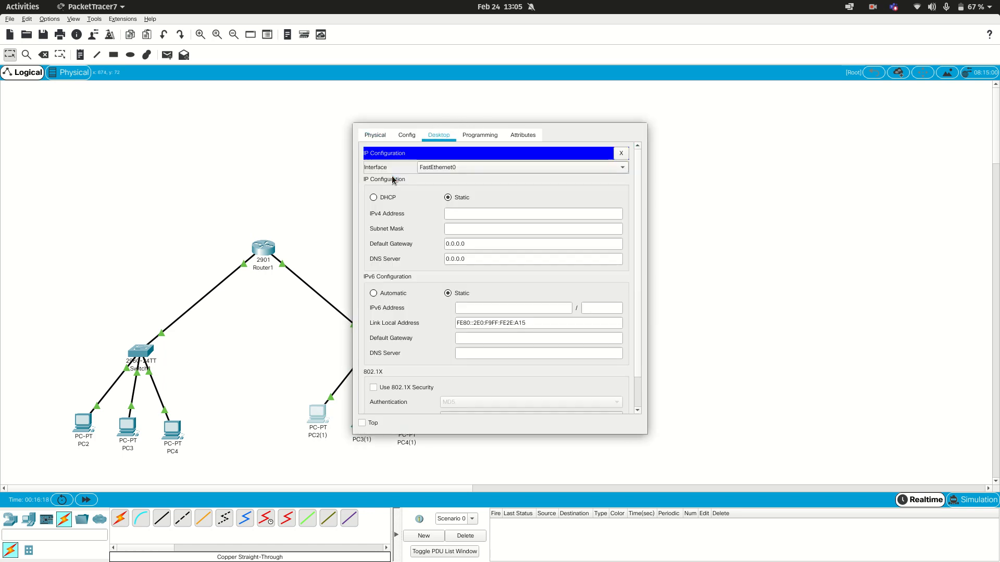
{"action": "left_click", "coordinate": [450, 213]}
{"action": "type", "text": "192.168.1.5"}
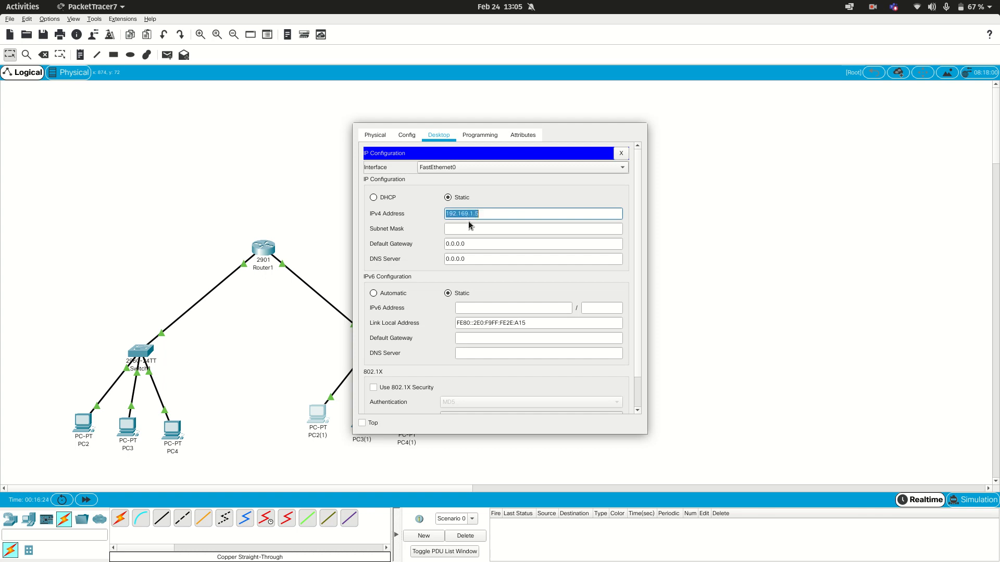
{"action": "left_click", "coordinate": [466, 228]}
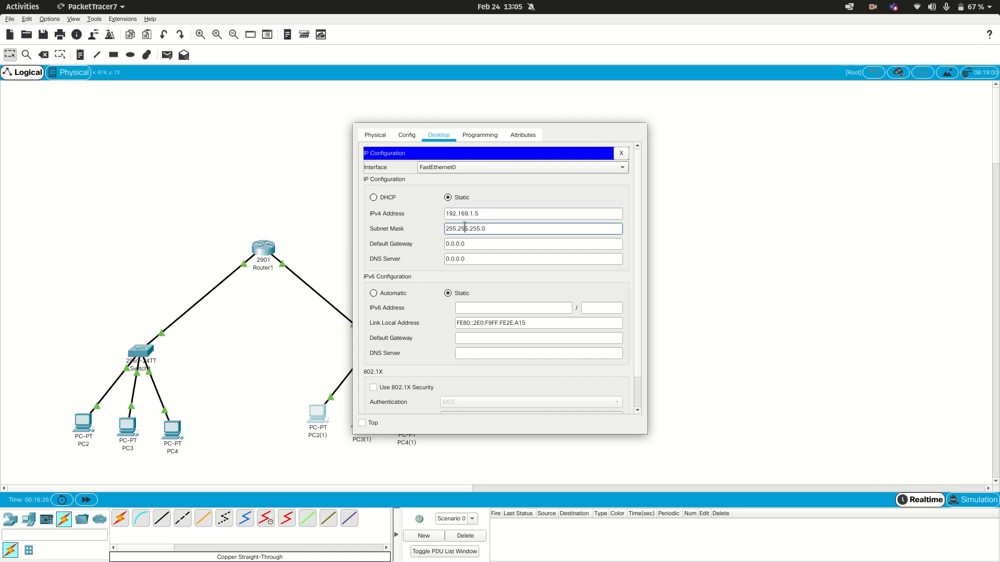
{"action": "left_click", "coordinate": [304, 410]}
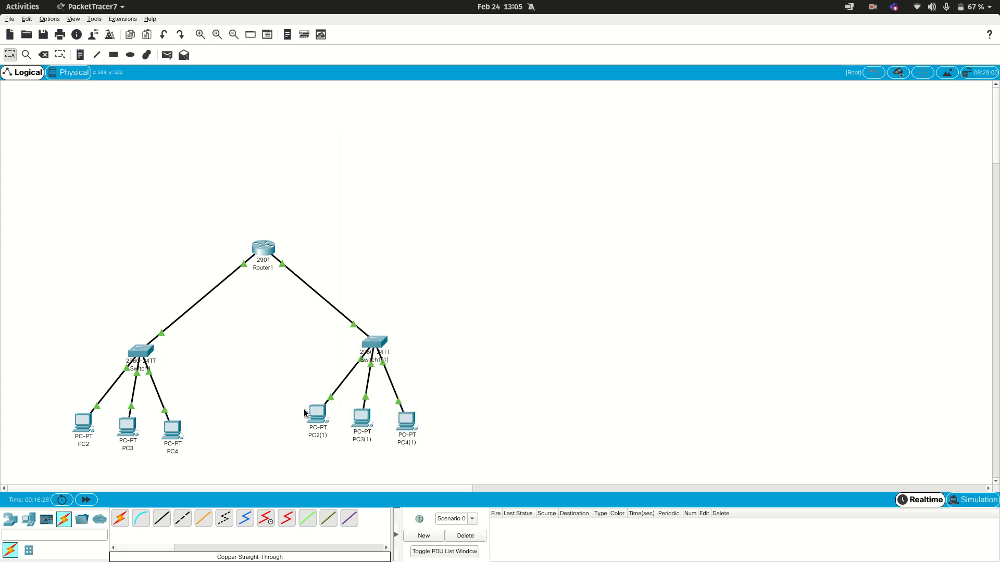
Step: Give PC3(1) the static IPv4 address 192.169.1.6 and fill in its subnet mask
{"action": "left_click", "coordinate": [366, 425]}
{"action": "left_click", "coordinate": [446, 136]}
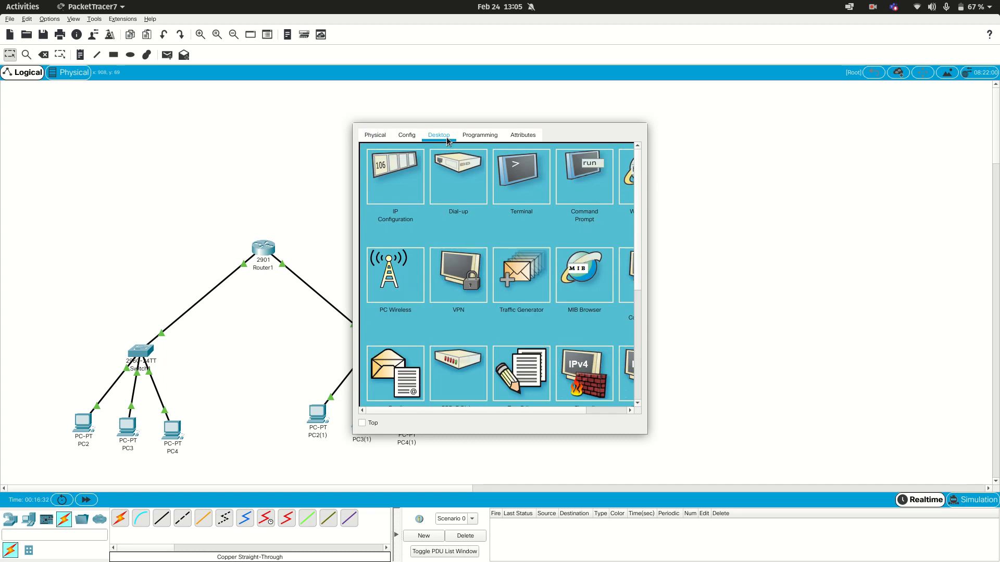
{"action": "left_click", "coordinate": [374, 186]}
{"action": "left_click", "coordinate": [492, 210]}
{"action": "type", "text": "192.169.1.56"}
{"action": "left_click", "coordinate": [485, 228]}
{"action": "left_click", "coordinate": [309, 327]}
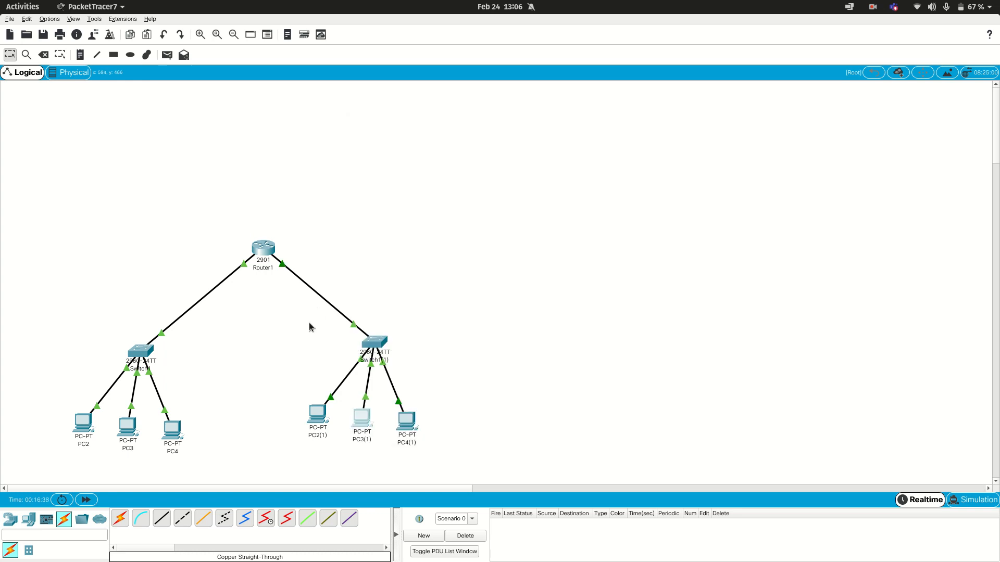
Step: Give PC4(1) the static IPv4 address 192.169.1.7 with subnet mask 255.255.255.0
{"action": "left_click", "coordinate": [403, 421]}
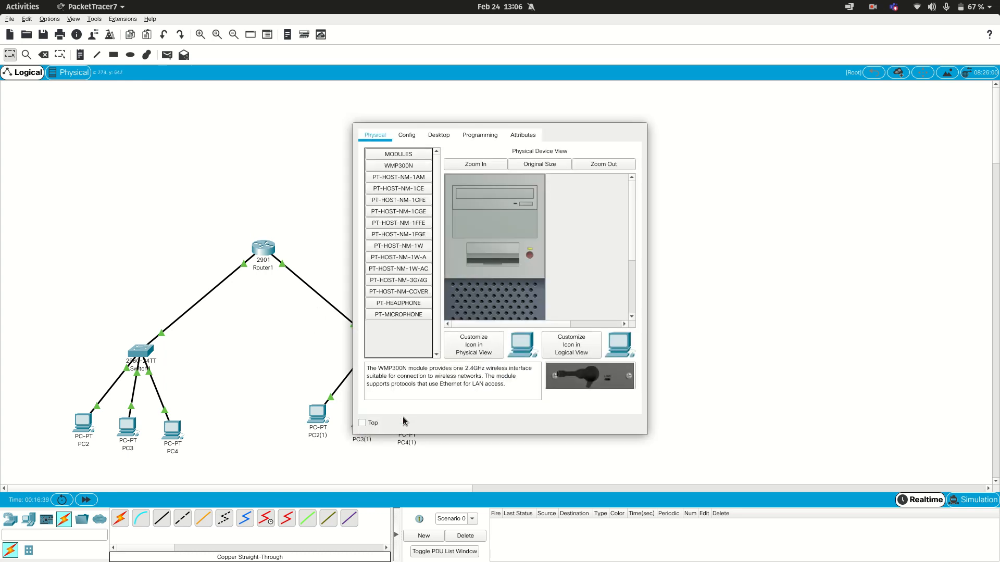
{"action": "left_click", "coordinate": [437, 134]}
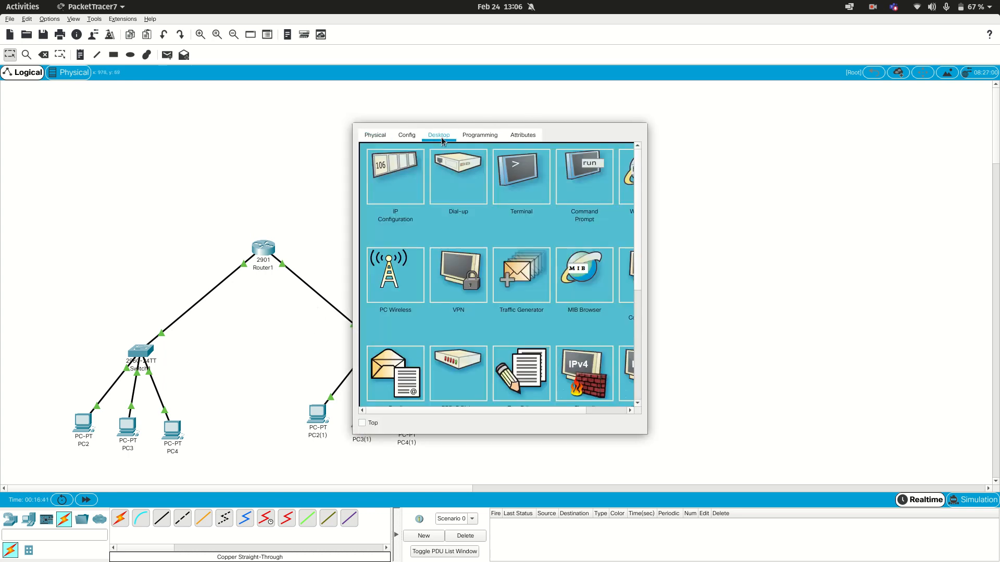
{"action": "left_click", "coordinate": [403, 182]}
{"action": "left_click", "coordinate": [451, 212]}
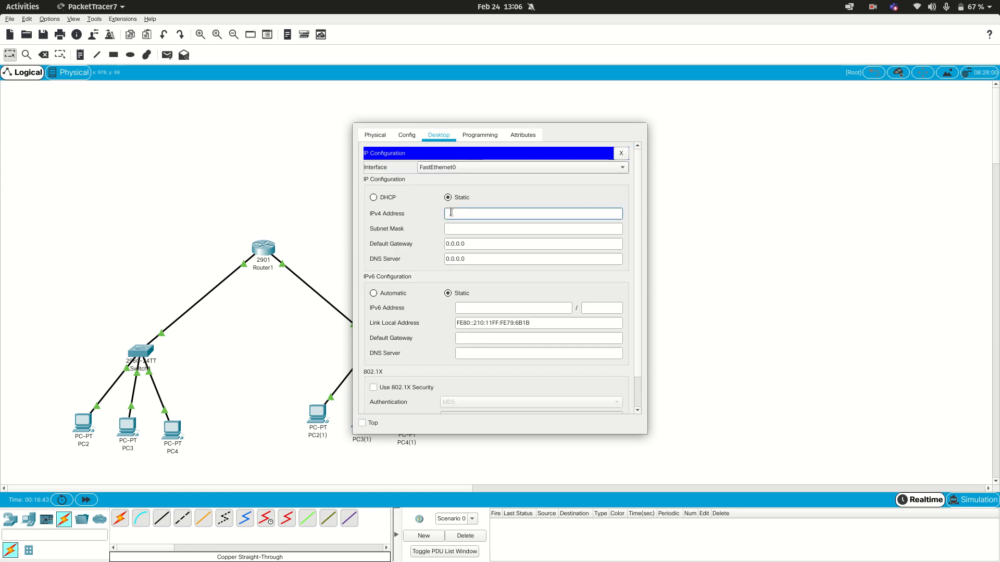
{"action": "type", "text": "192.169.1.57"}
{"action": "left_click", "coordinate": [497, 229]}
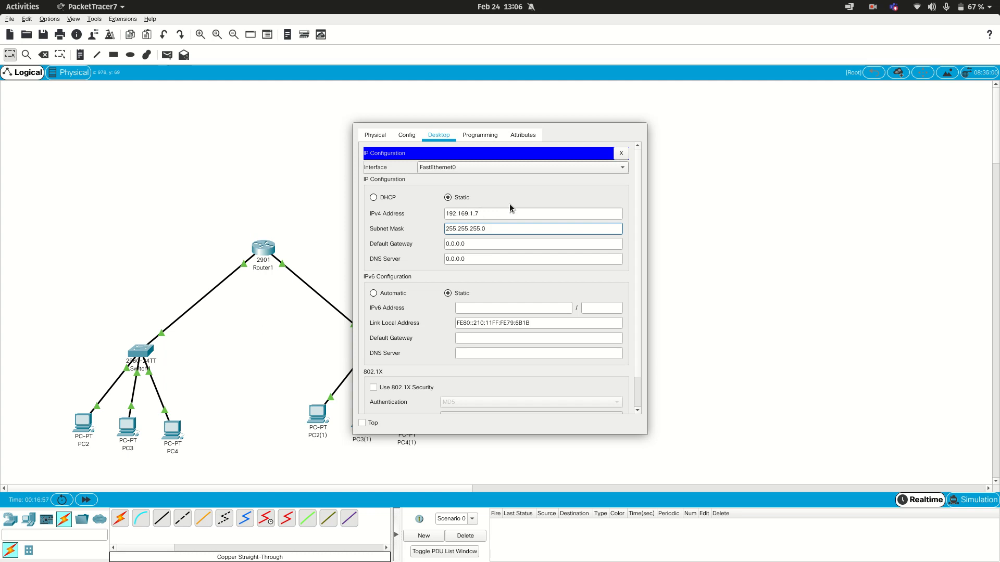
{"action": "left_click", "coordinate": [730, 243]}
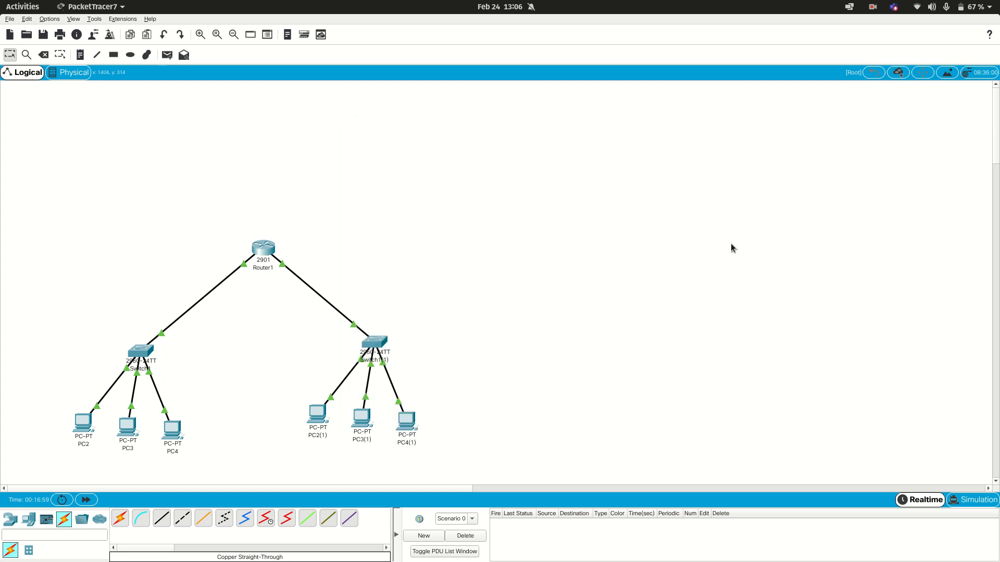
Step: Exit interface and global configuration mode in Router1's command line interface, back to the privileged prompt
{"action": "left_click", "coordinate": [265, 250]}
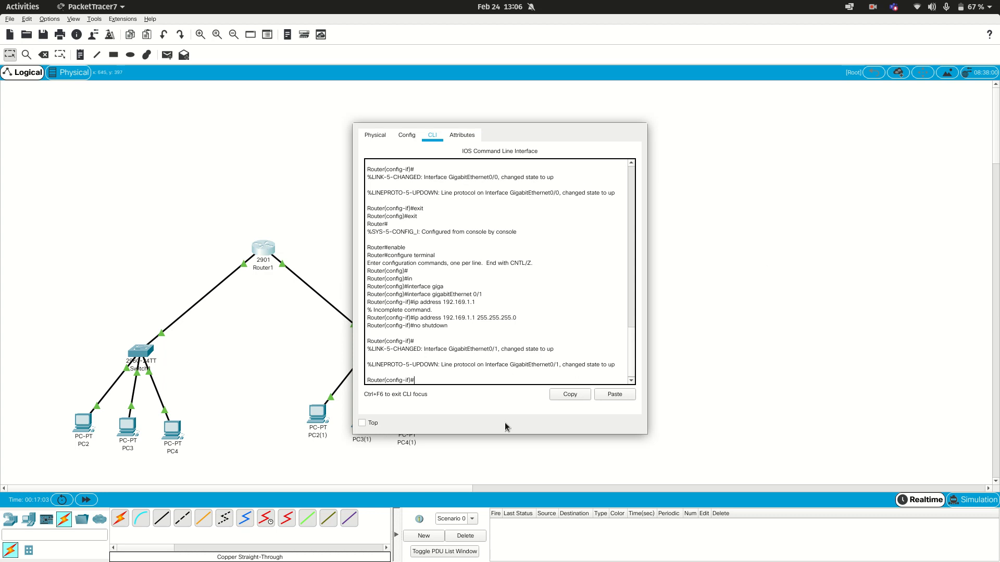
{"action": "left_click", "coordinate": [449, 380]}
{"action": "type", "text": "exit"}
{"action": "key", "text": "Return"}
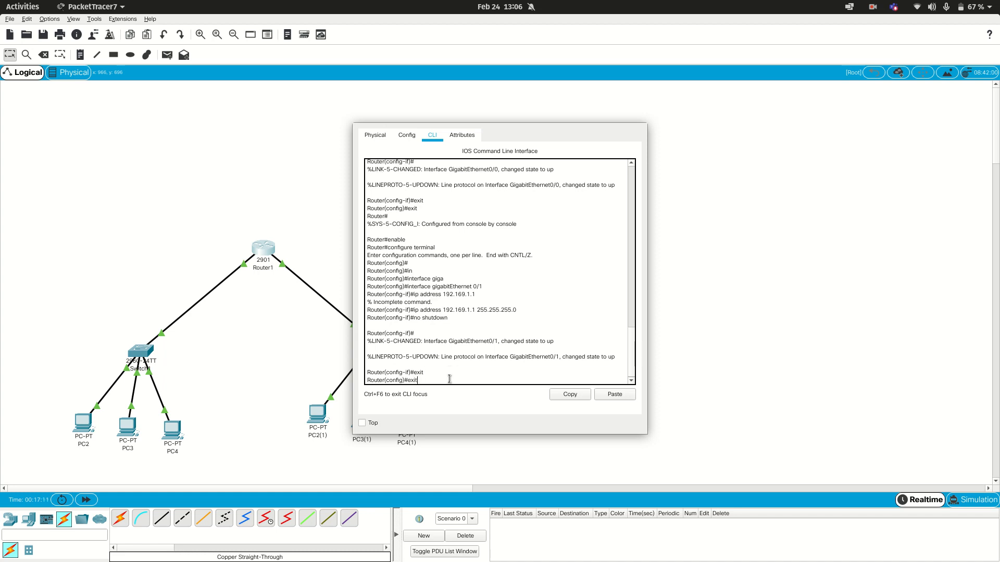
{"action": "key", "text": "Return"}
Step: Ping PC2 at 192.168.1.5 from Router1's command line
{"action": "type", "text": "ping 192"}
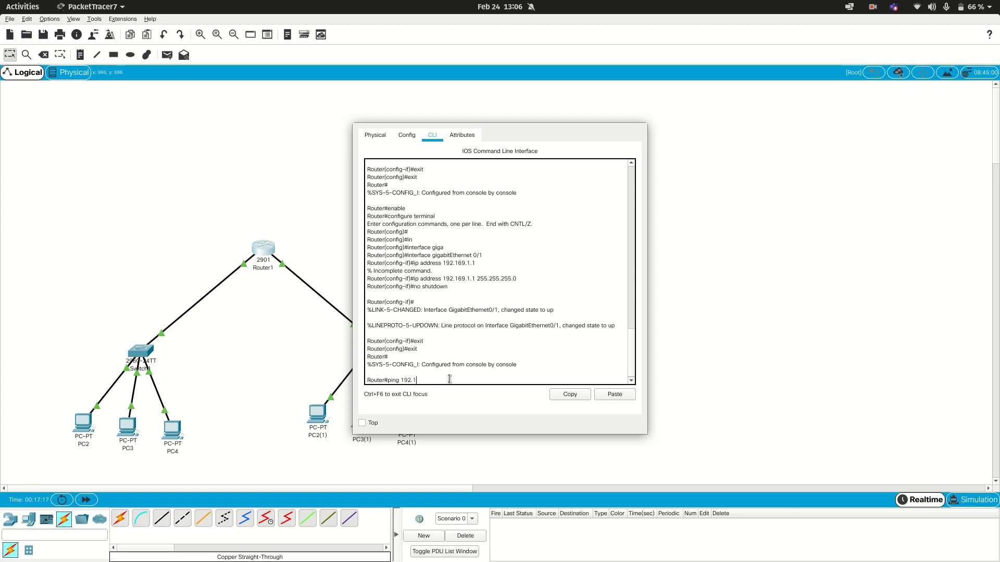
{"action": "type", "text": ".168.1.5"}
{"action": "key", "text": "Return"}
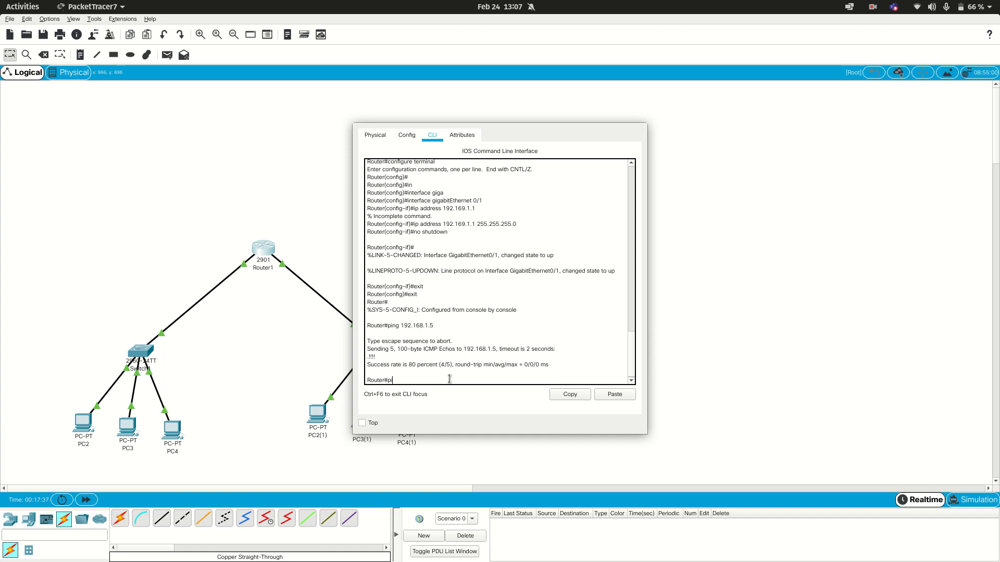
Step: Ping PC2(1) at 192.169.1.5 from Router1's command line and leave the router's window
{"action": "type", "text": "192.169.1.5"}
{"action": "key", "text": "Return"}
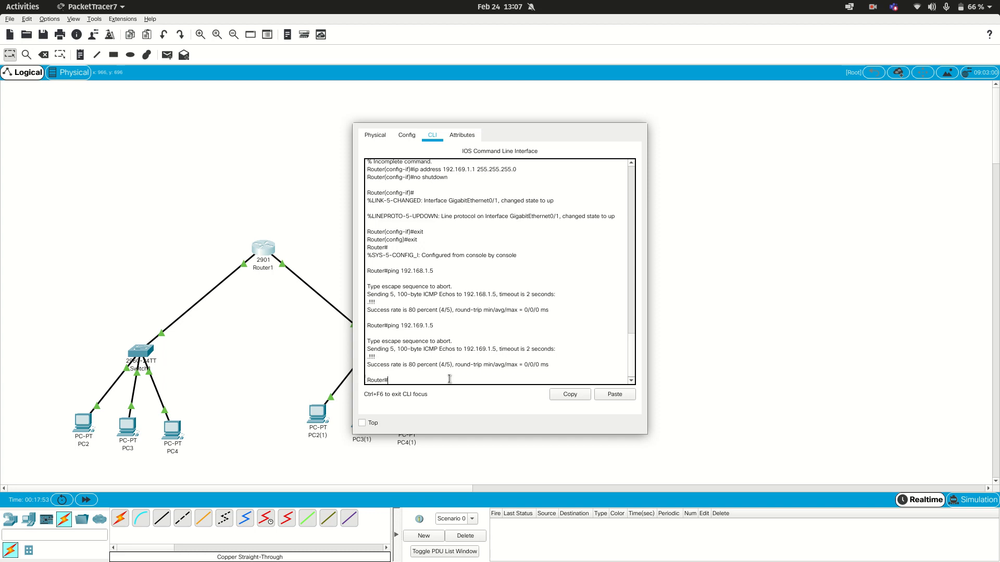
{"action": "left_click", "coordinate": [681, 318]}
{"action": "left_click", "coordinate": [893, 7]}
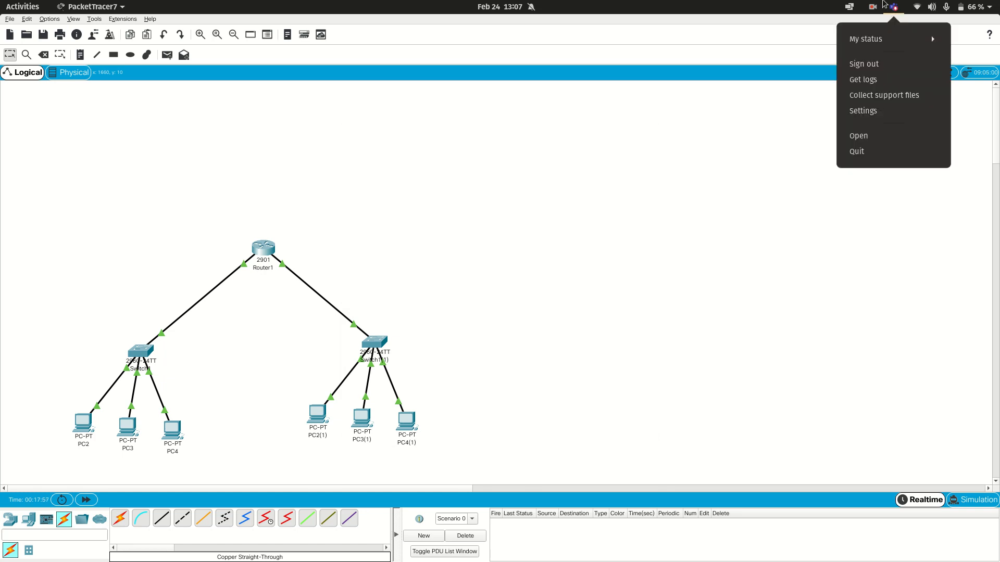
{"action": "mouse_move", "coordinate": [873, 6]}
{"action": "left_click", "coordinate": [864, 54]}
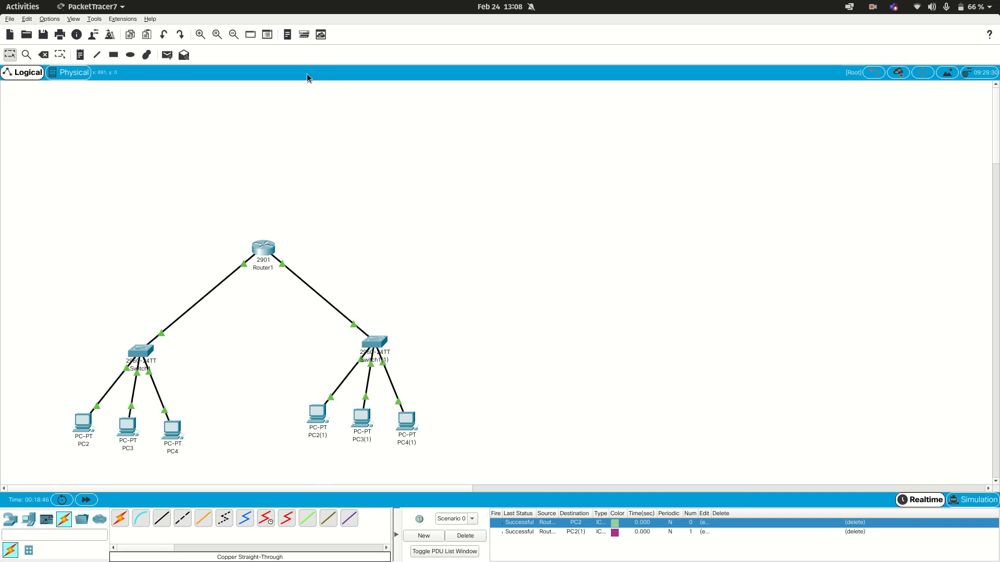
Step: Send a simple PDU from Router1 to PC2
{"action": "left_click", "coordinate": [171, 57]}
{"action": "left_click", "coordinate": [256, 250]}
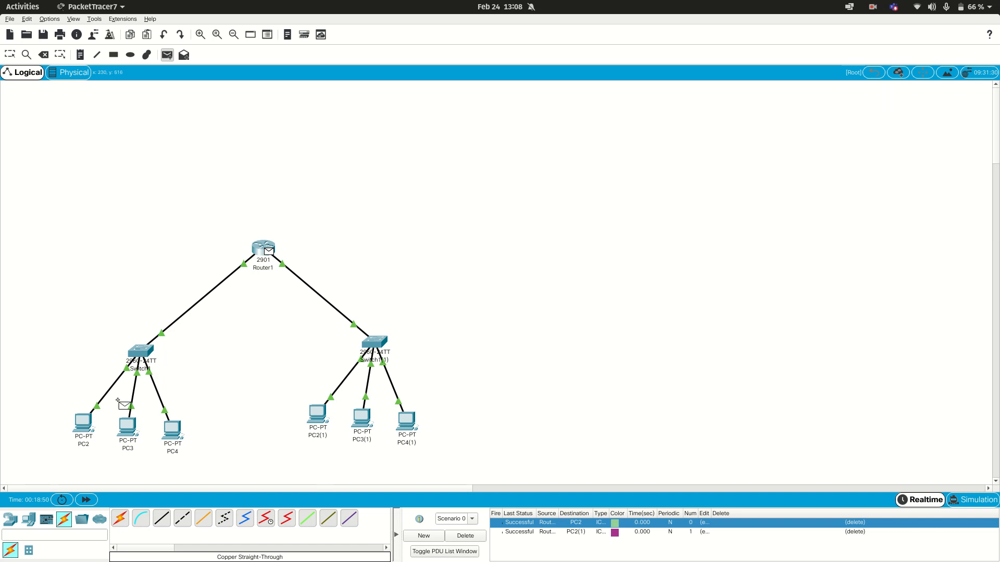
{"action": "left_click", "coordinate": [83, 423]}
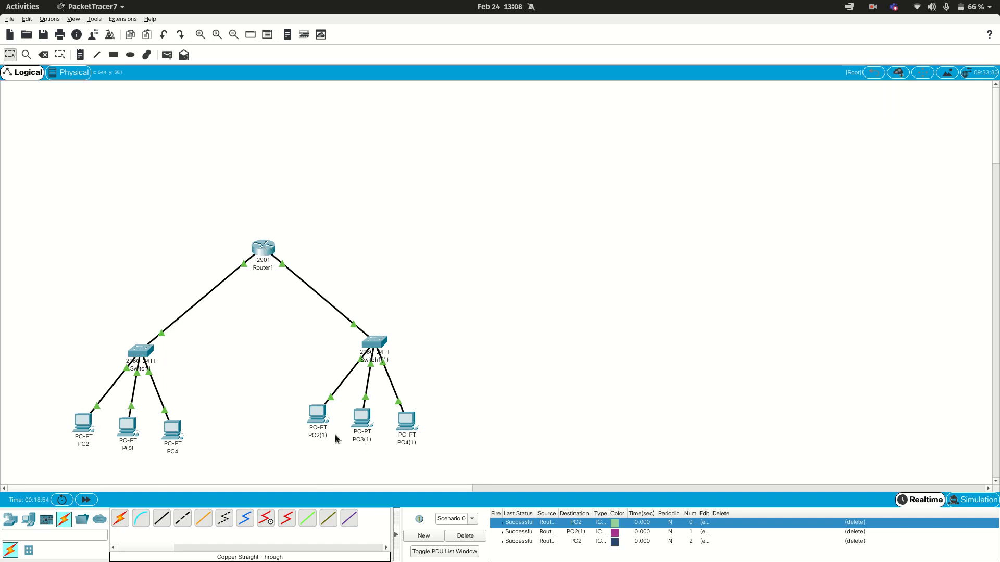
Step: Send a simple PDU from PC2 to PC2(1) in the other switch group
{"action": "left_click", "coordinate": [167, 55]}
{"action": "left_click", "coordinate": [82, 422]}
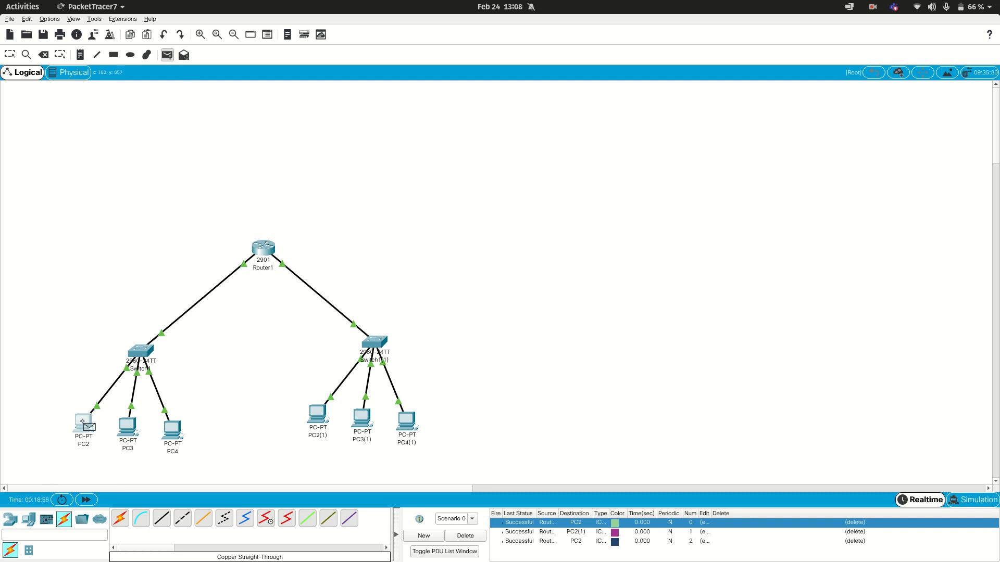
{"action": "left_click", "coordinate": [317, 409]}
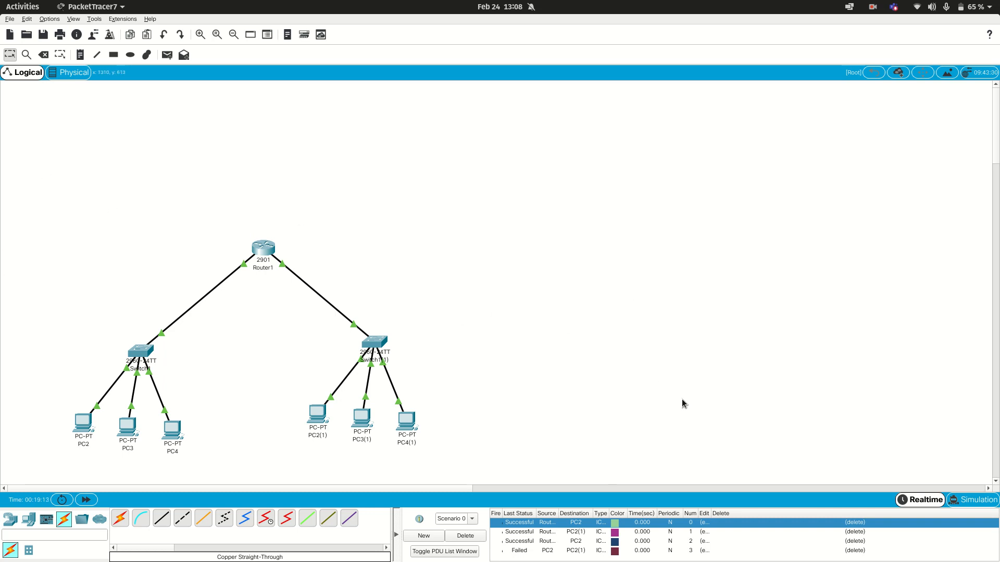
Step: Advance the PDUs two steps in simulation mode and inspect the PDU information of the 0.002 s events at Switch1 and PC2(1)
{"action": "left_click", "coordinate": [973, 501]}
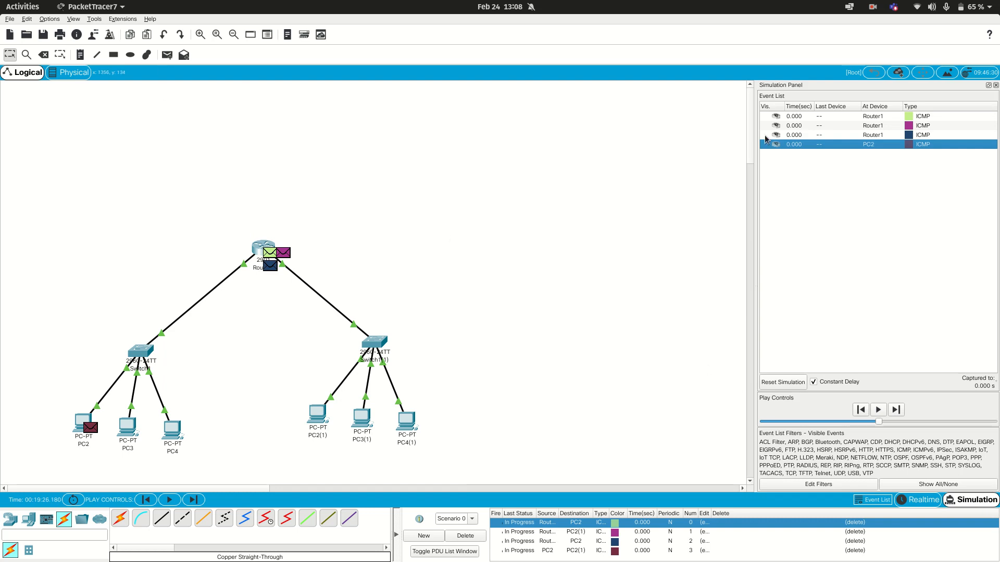
{"action": "left_click", "coordinate": [898, 411]}
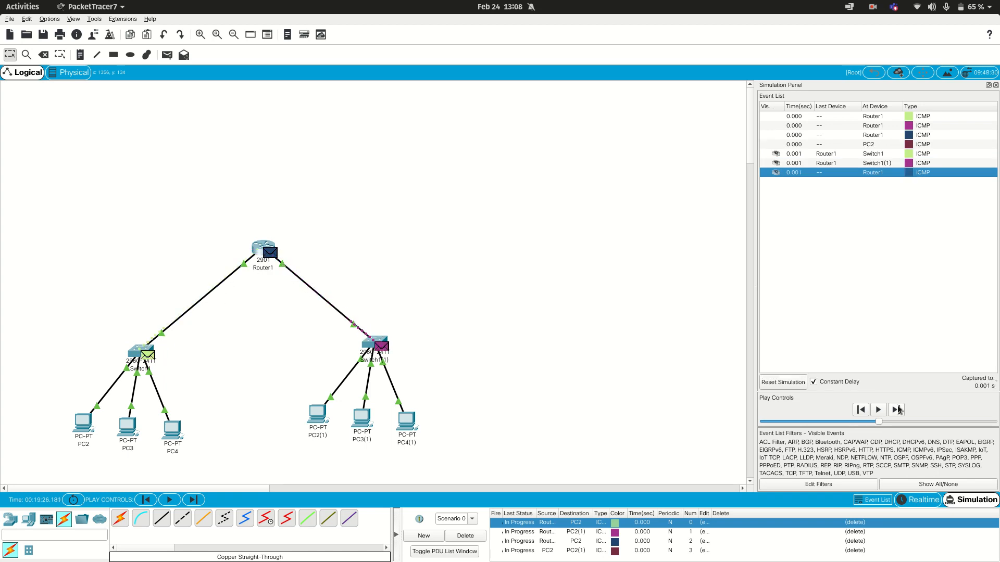
{"action": "left_click", "coordinate": [898, 411]}
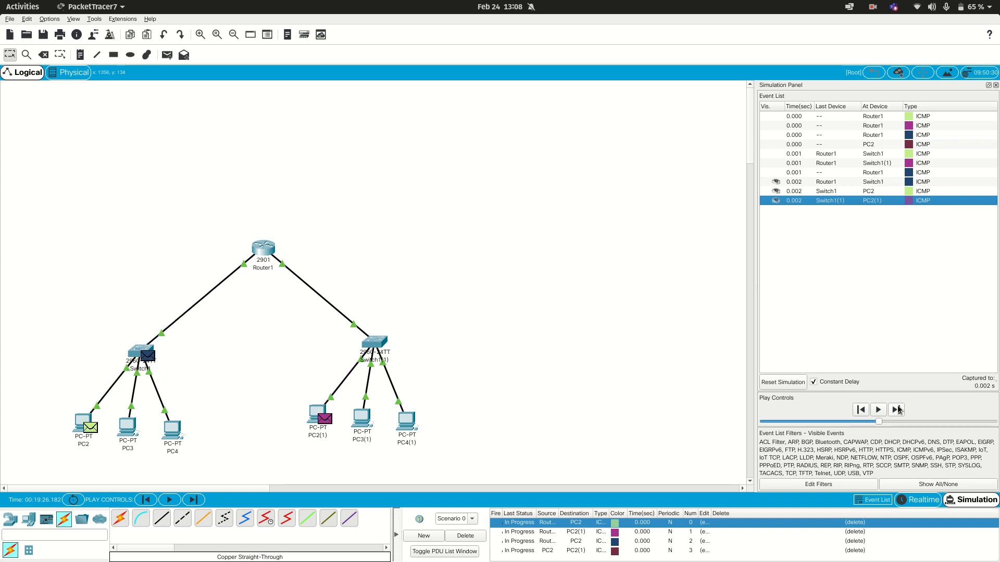
{"action": "left_click", "coordinate": [847, 182]}
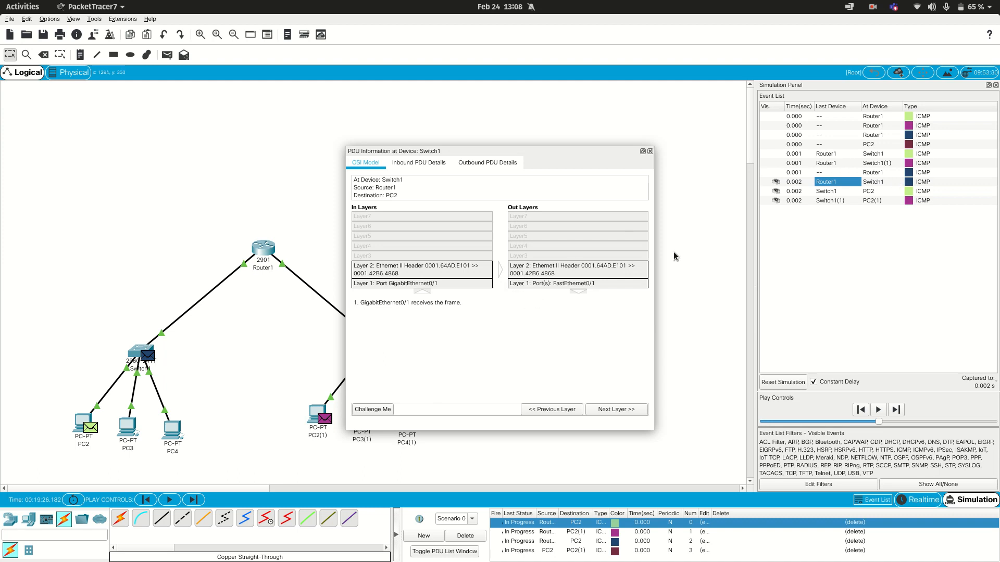
{"action": "left_click", "coordinate": [825, 202]}
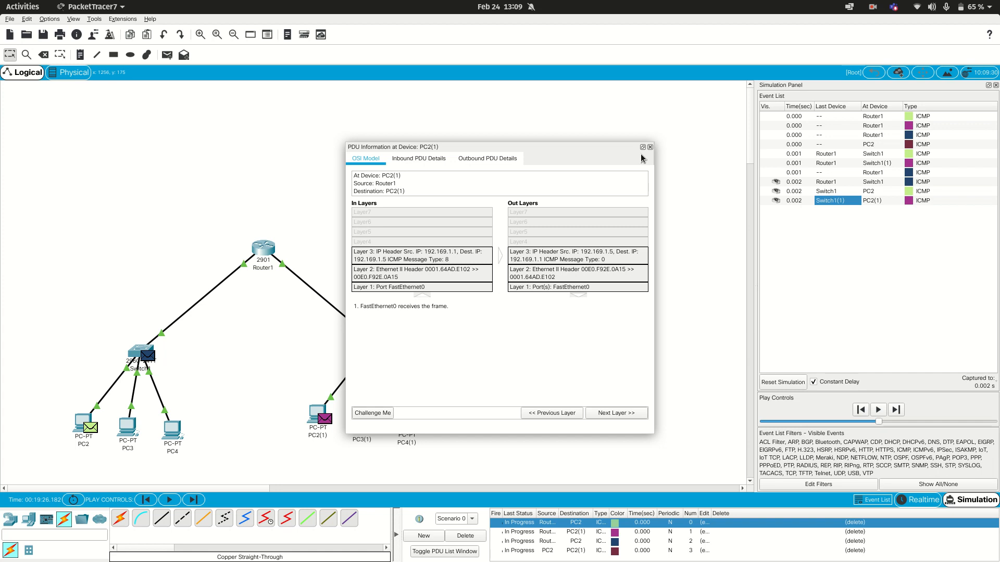
{"action": "left_click", "coordinate": [873, 6]}
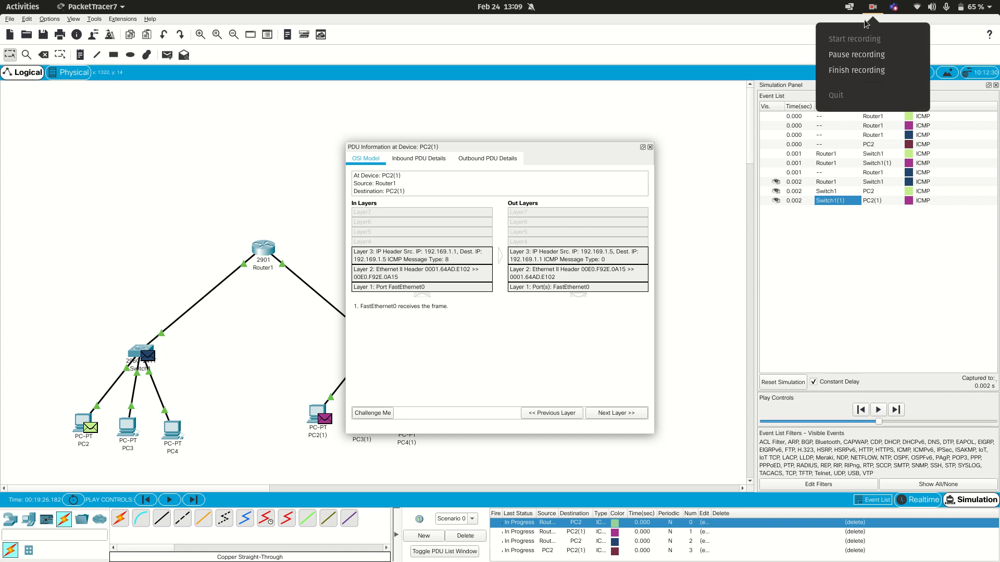